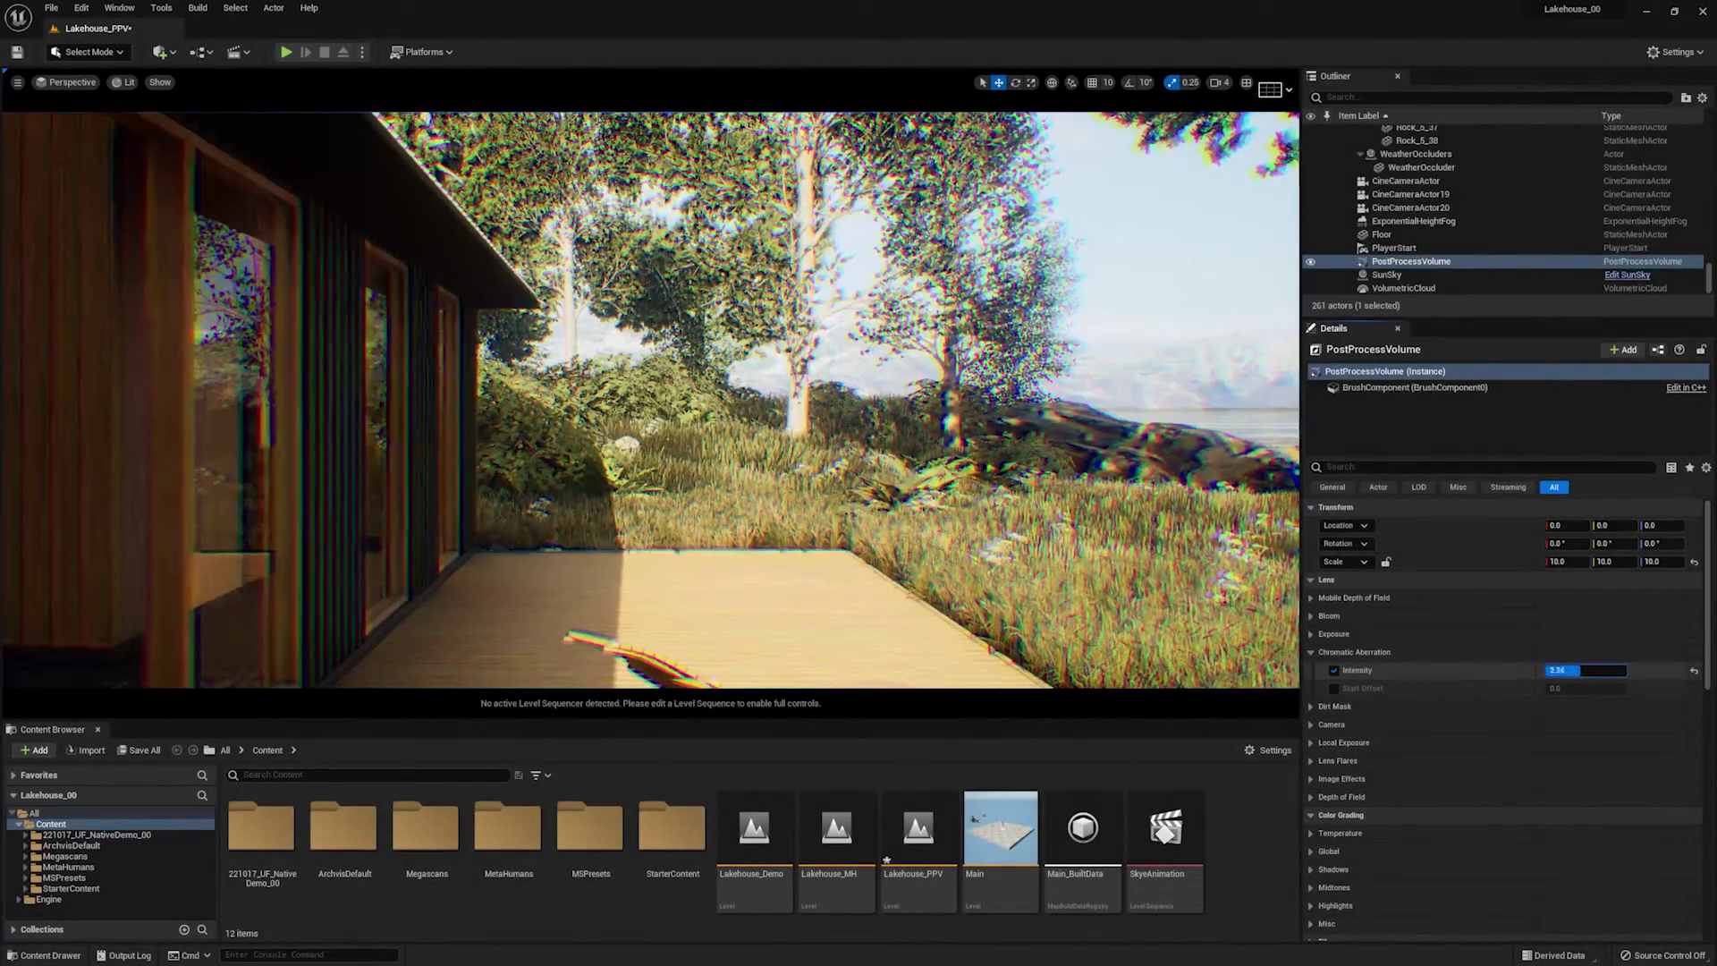
Try a green tint on the Global Saturation wheel, then return it to neutral.
{"action": "left_click", "coordinate": [1311, 652]}
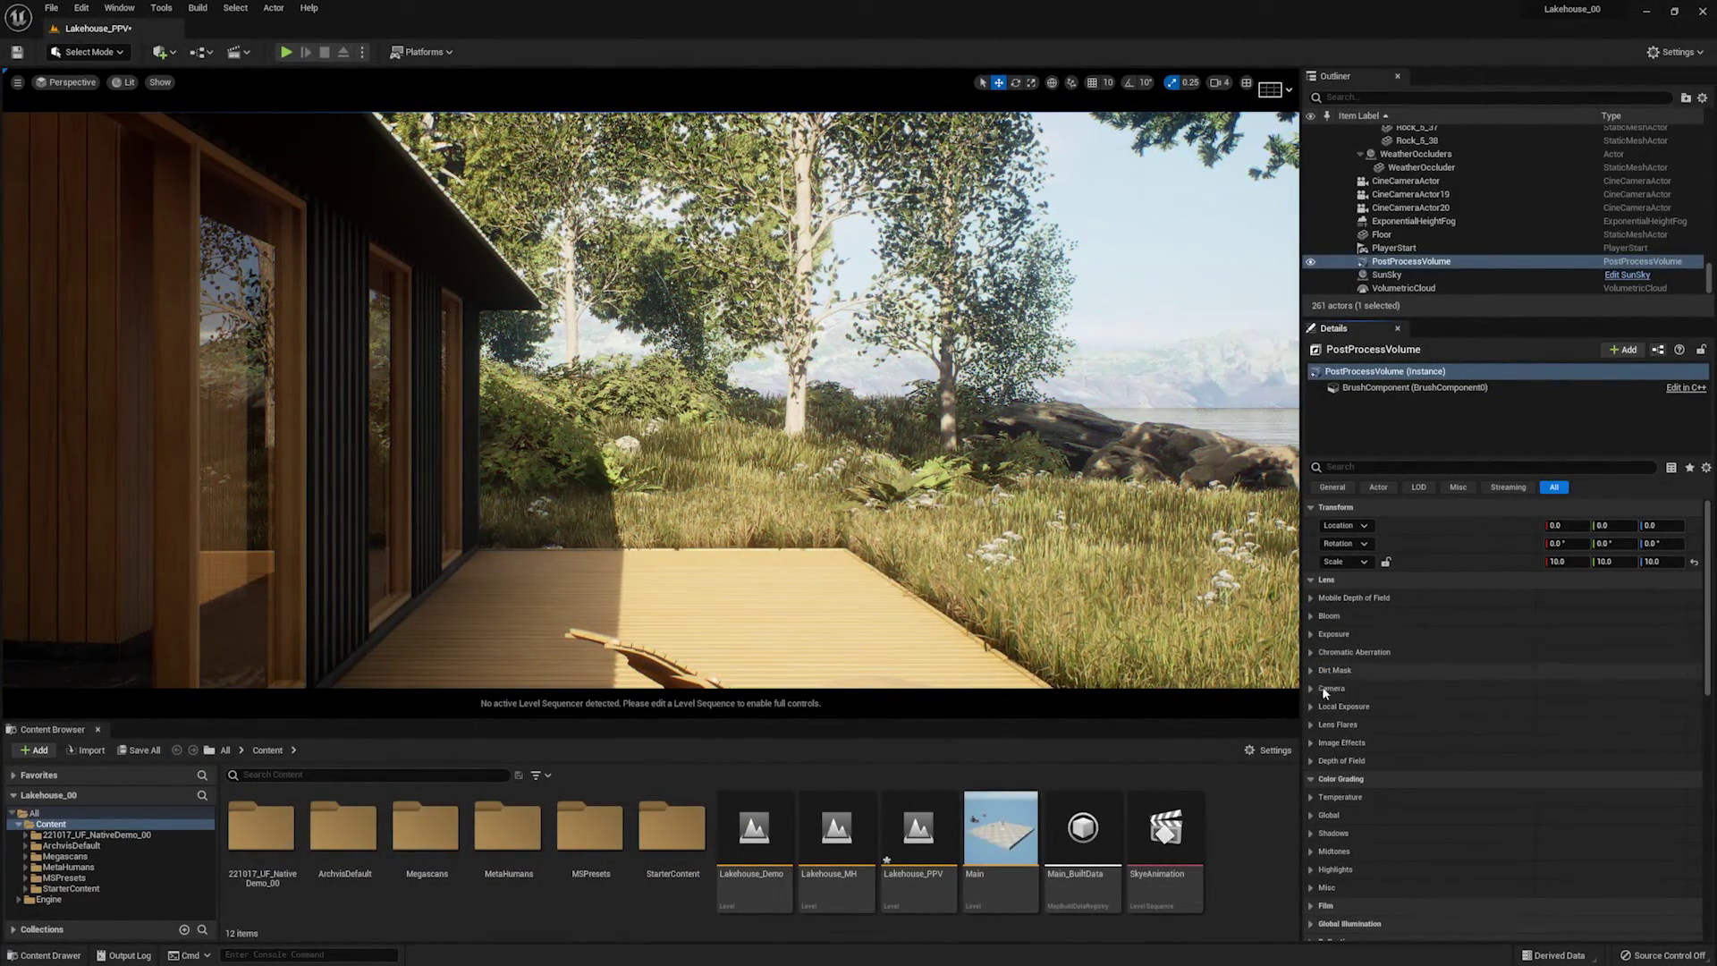
{"action": "left_click", "coordinate": [1311, 815]}
{"action": "scroll", "coordinate": [1369, 814], "scroll_direction": "down", "scroll_amount": 3}
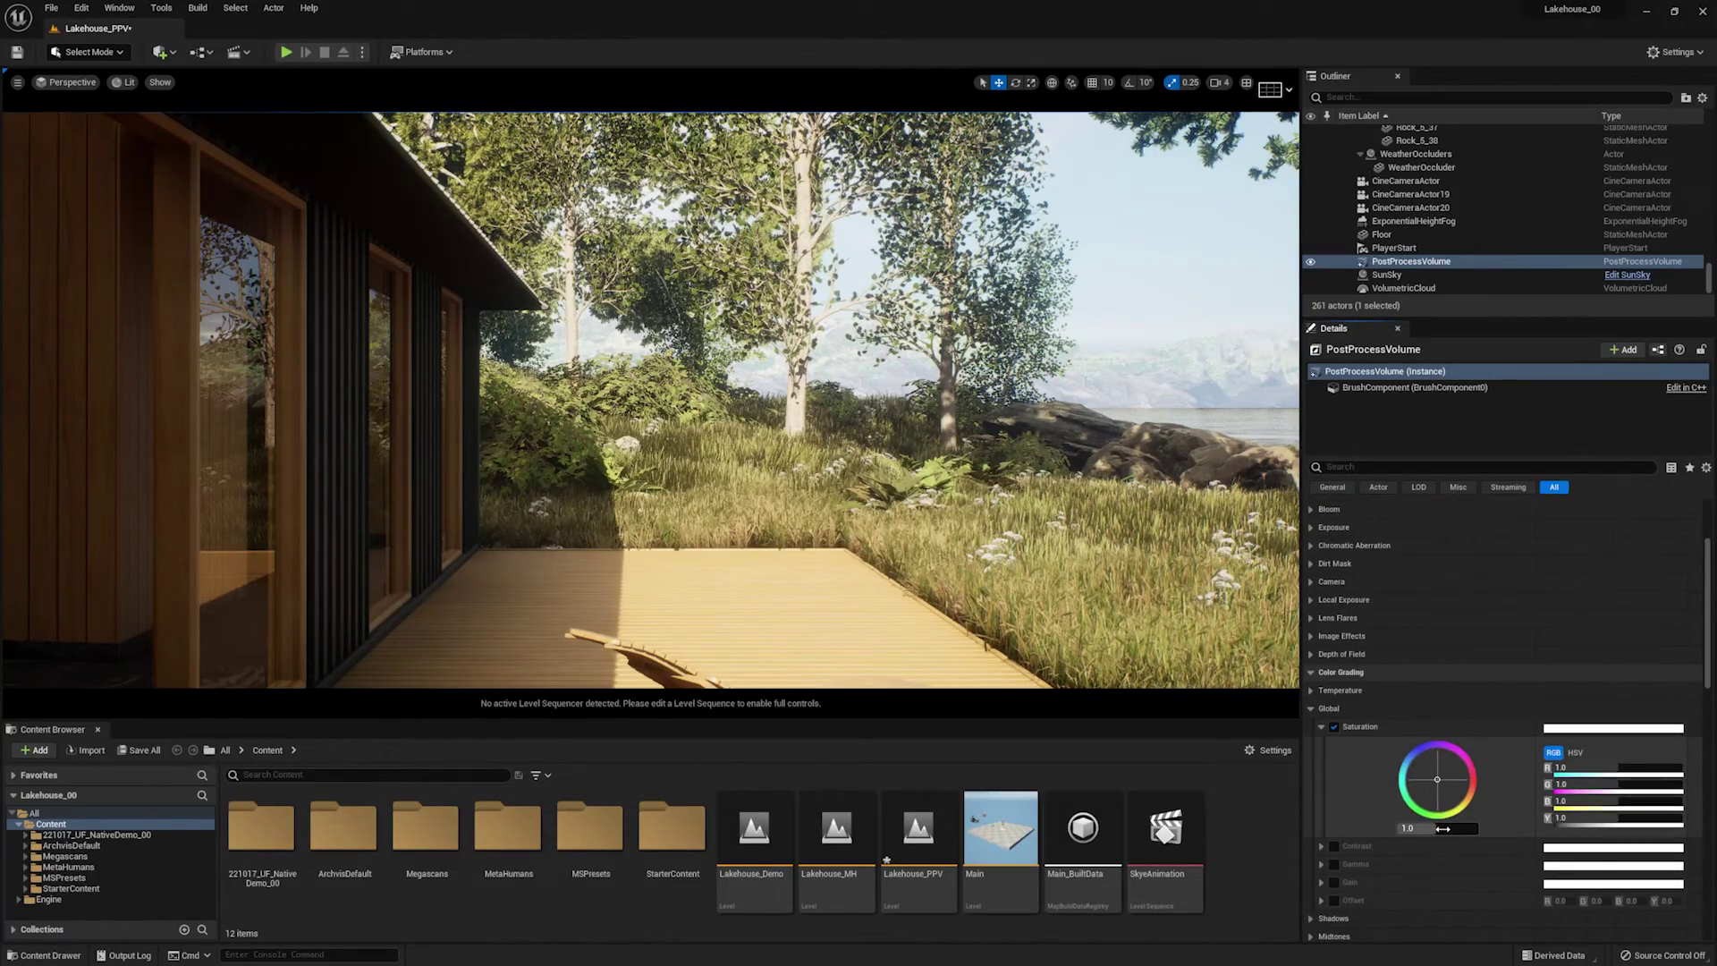
{"action": "left_click_drag", "start_coordinate": [1408, 812], "coordinate": [1442, 782]}
{"action": "left_click_drag", "start_coordinate": [1442, 781], "coordinate": [1451, 778]}
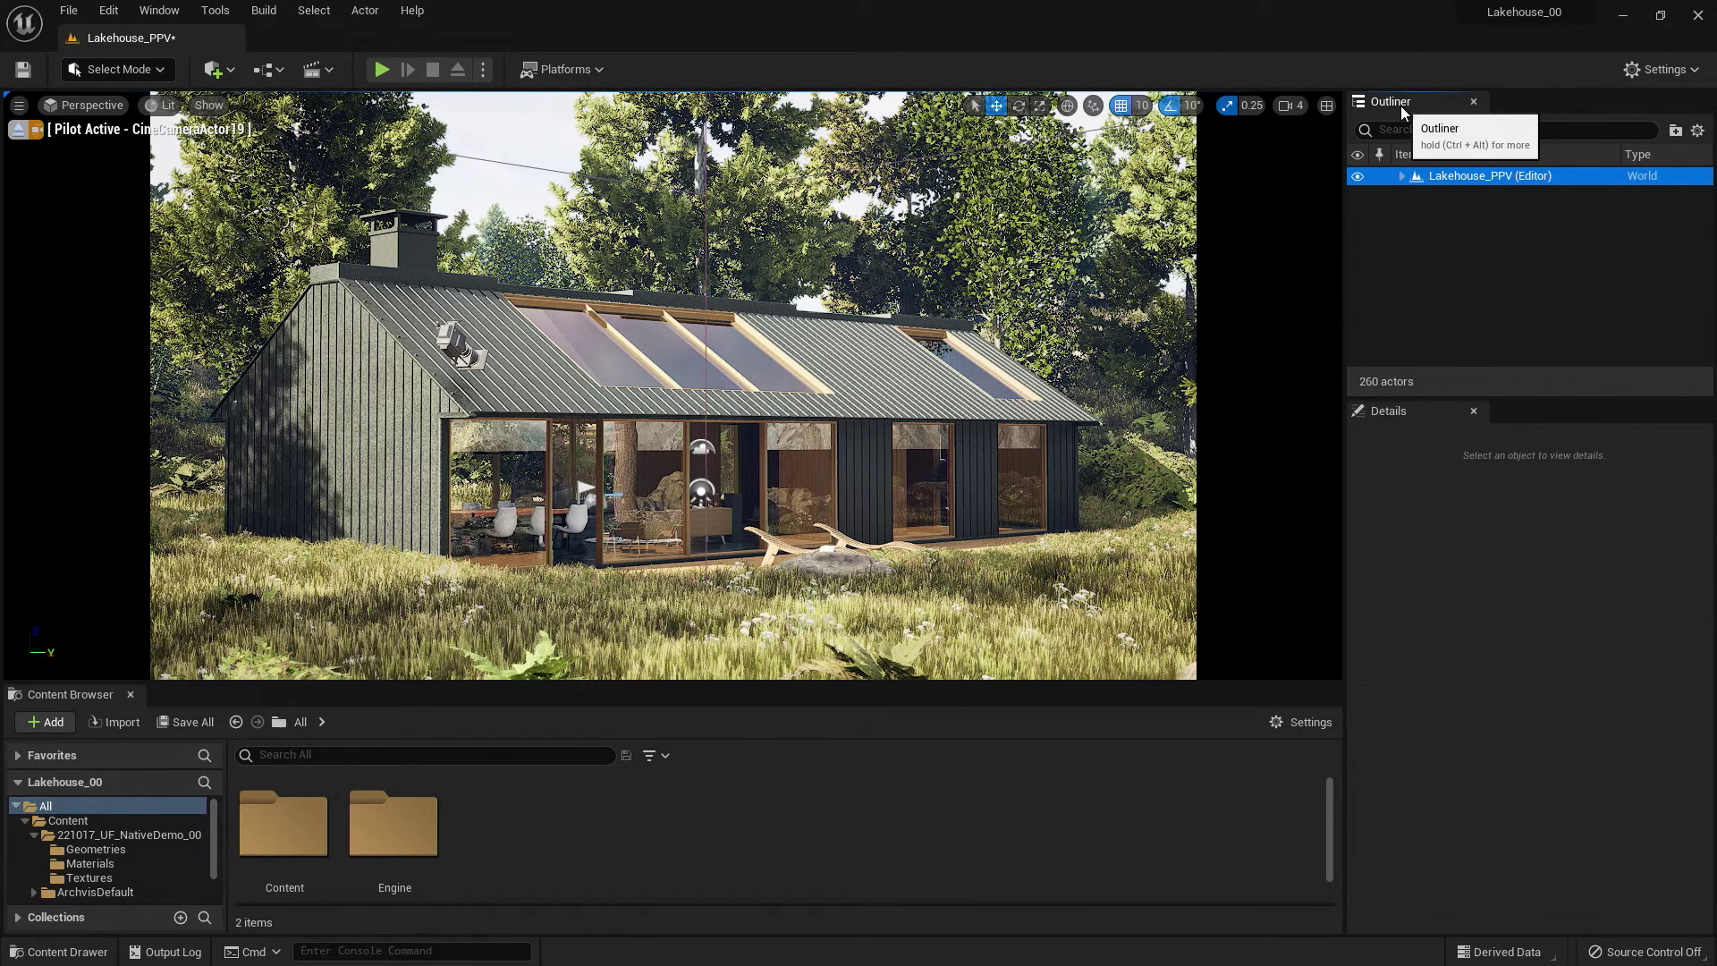
Expand Lakehouse_PPV in the Outliner and select the existing PostProcessVolume.
{"action": "left_click", "coordinate": [158, 10]}
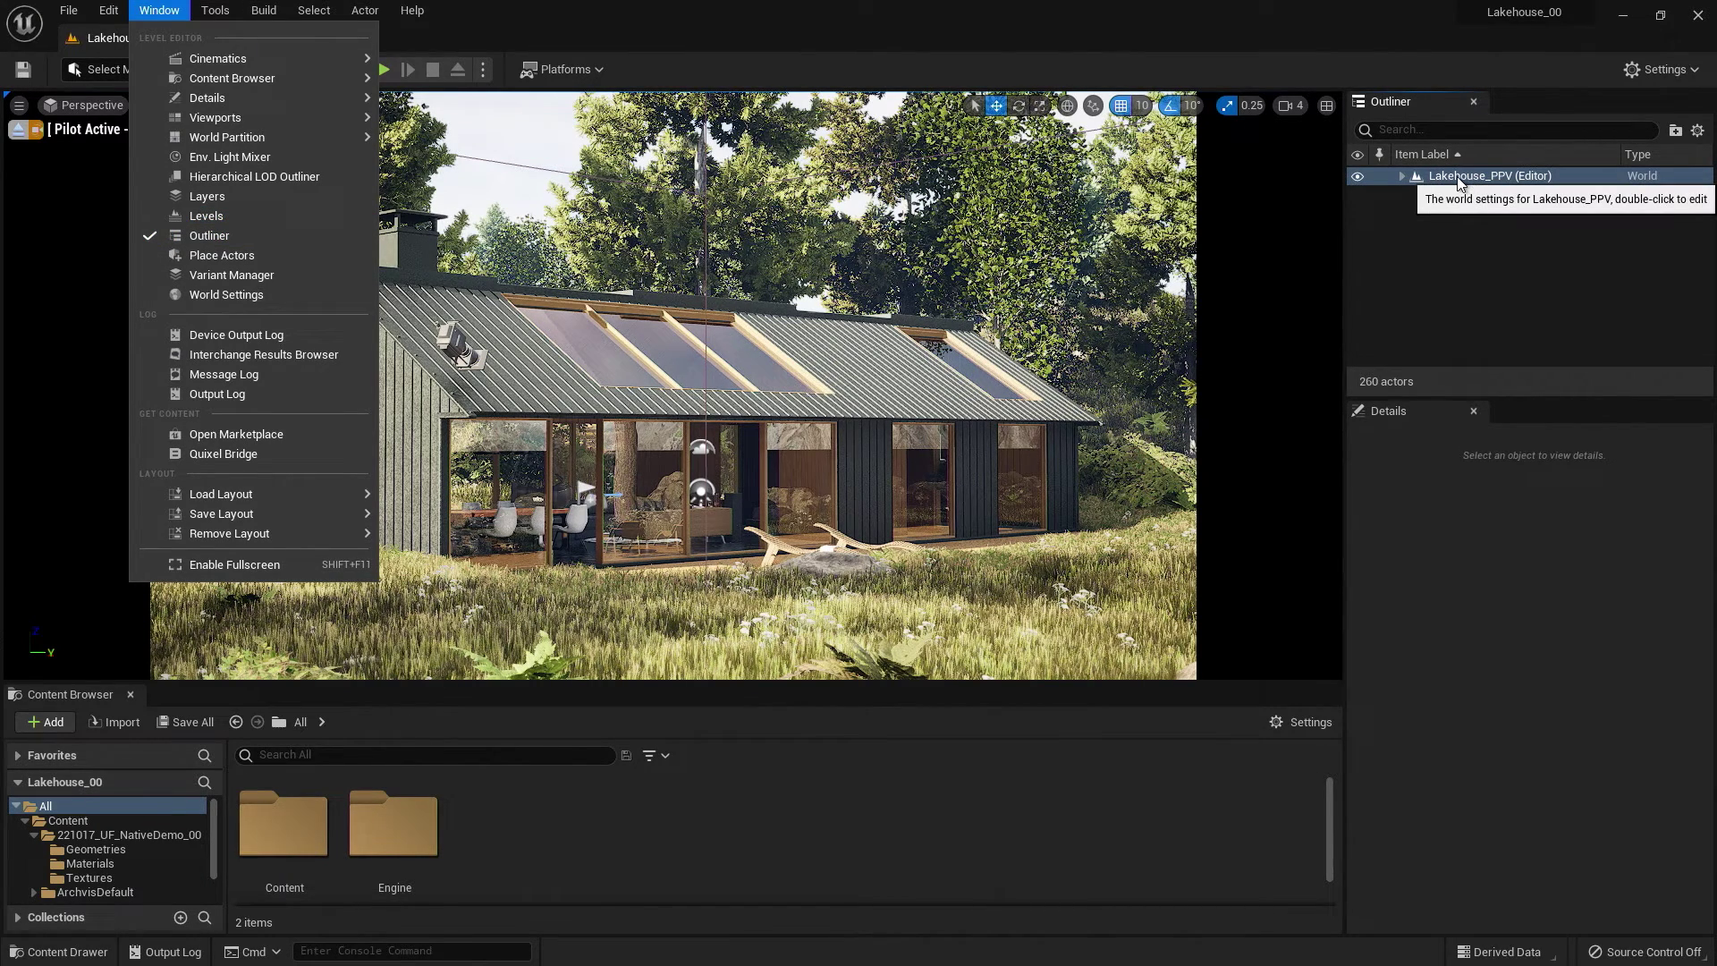
{"action": "left_click", "coordinate": [1403, 176]}
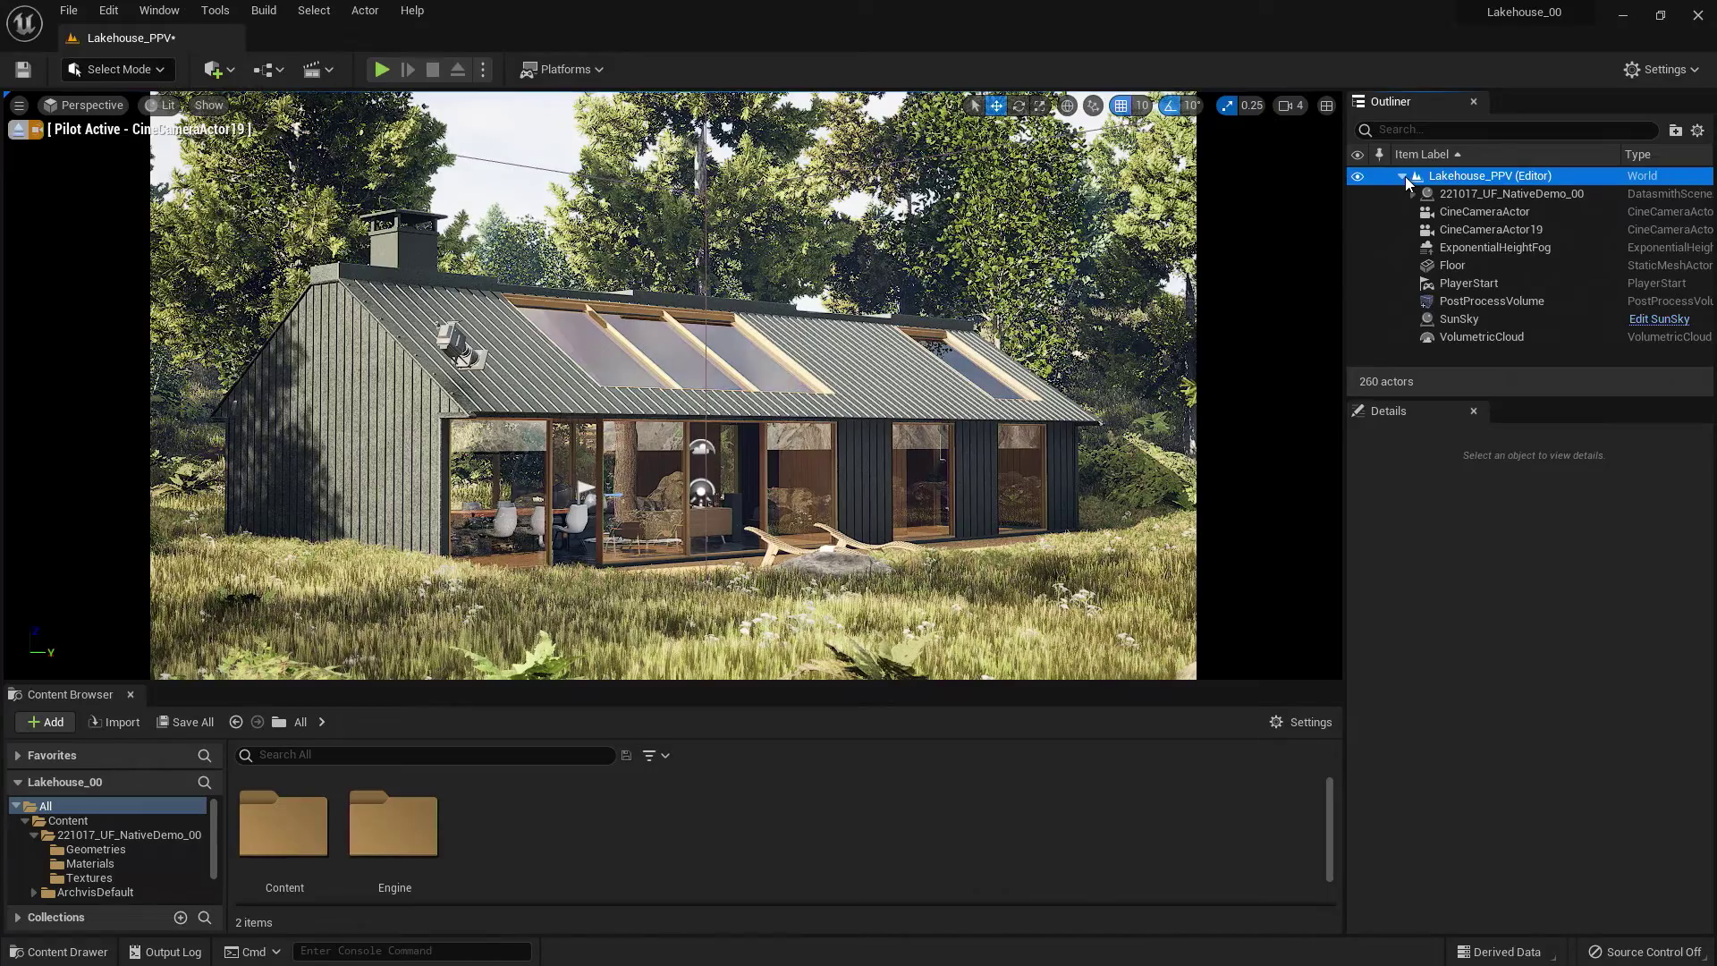
{"action": "left_click", "coordinate": [1459, 303]}
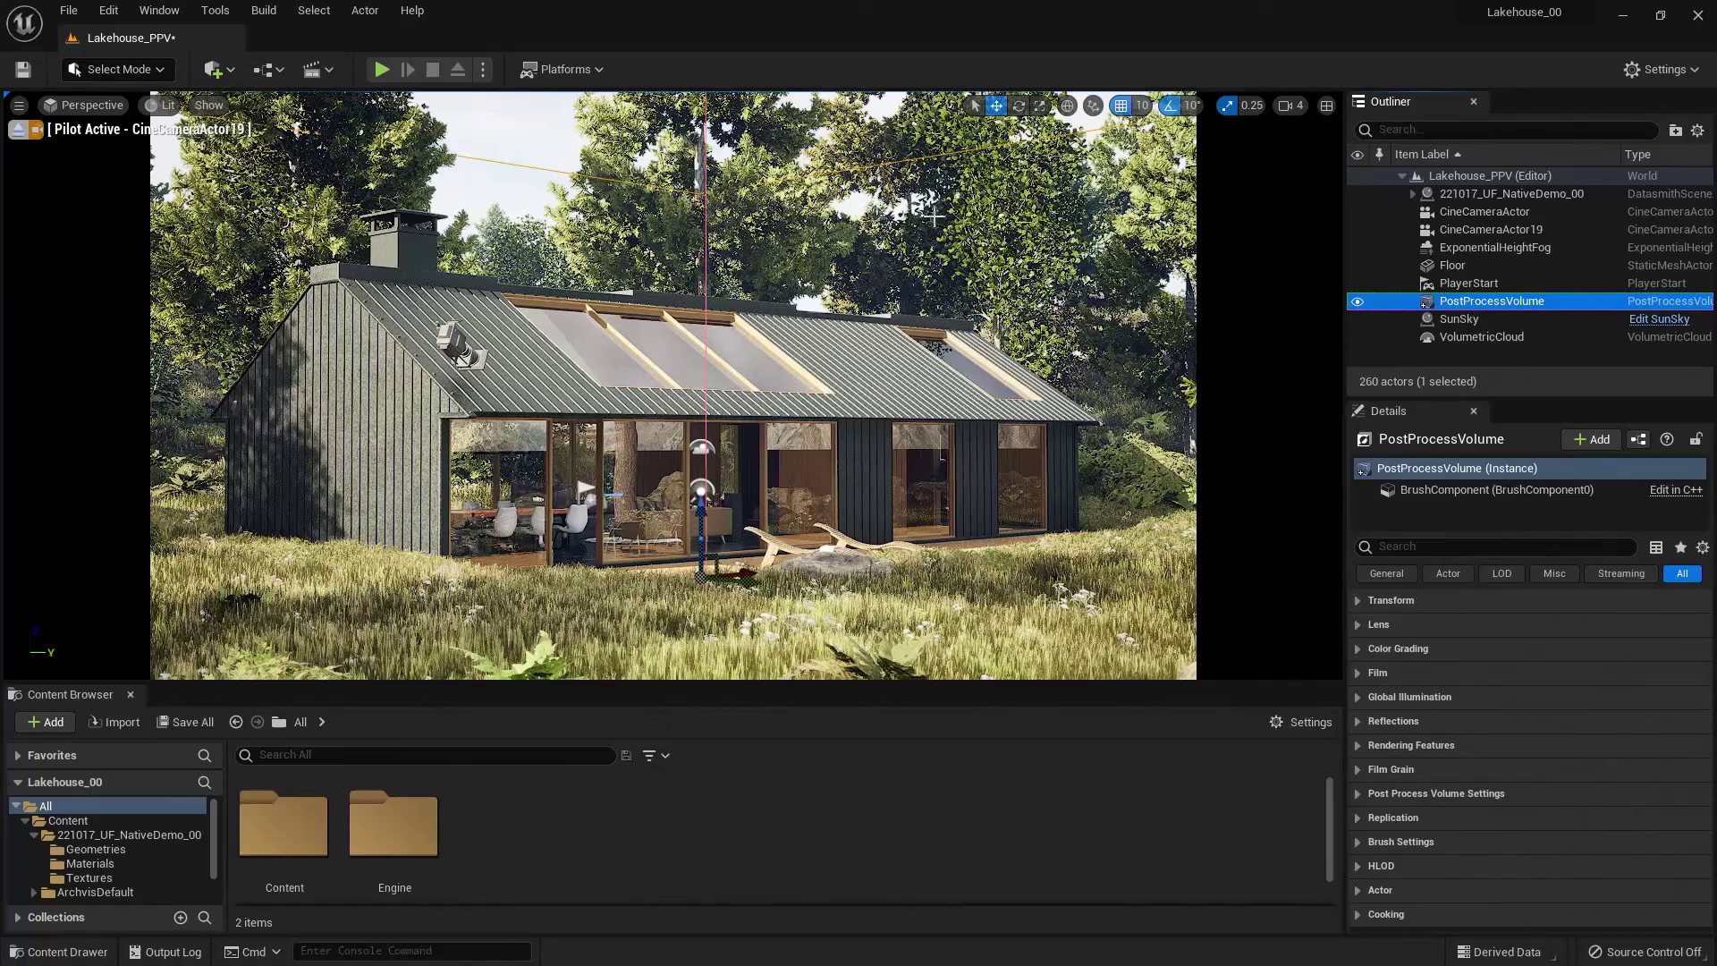
Place a PostProcessVolume from Quick Add > Visual Effects, creating PostProcessVolume2.
{"action": "left_click", "coordinate": [232, 73]}
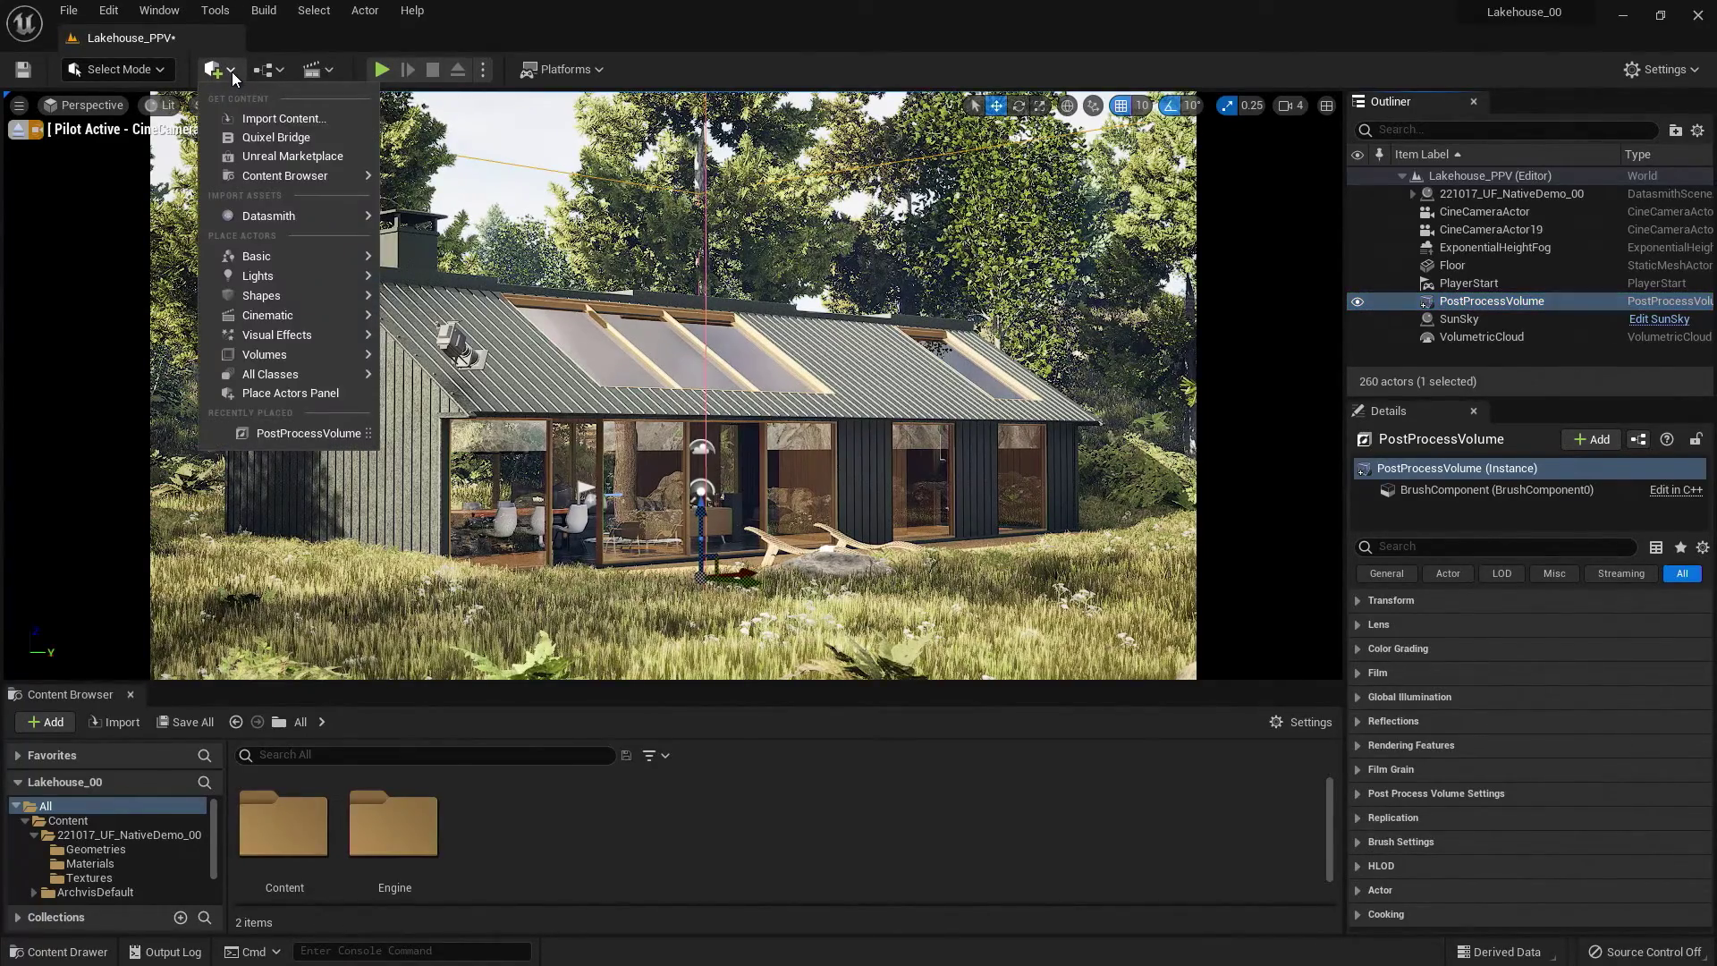
{"action": "mouse_move", "coordinate": [280, 336]}
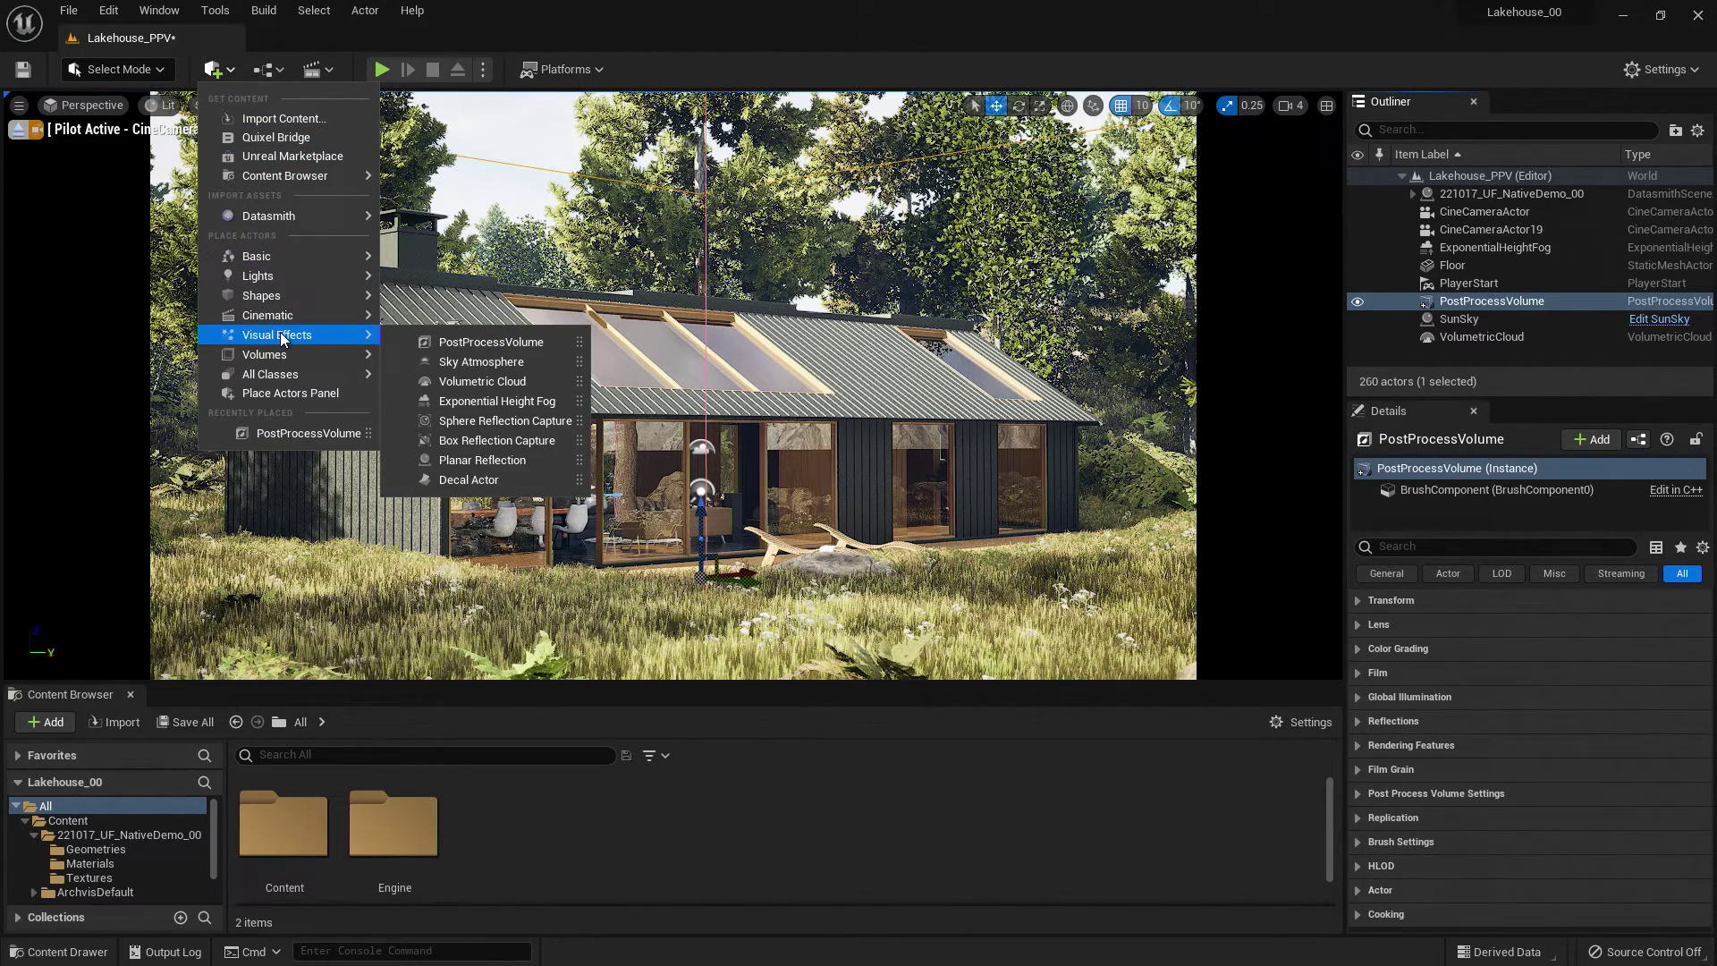
{"action": "left_click", "coordinate": [521, 343]}
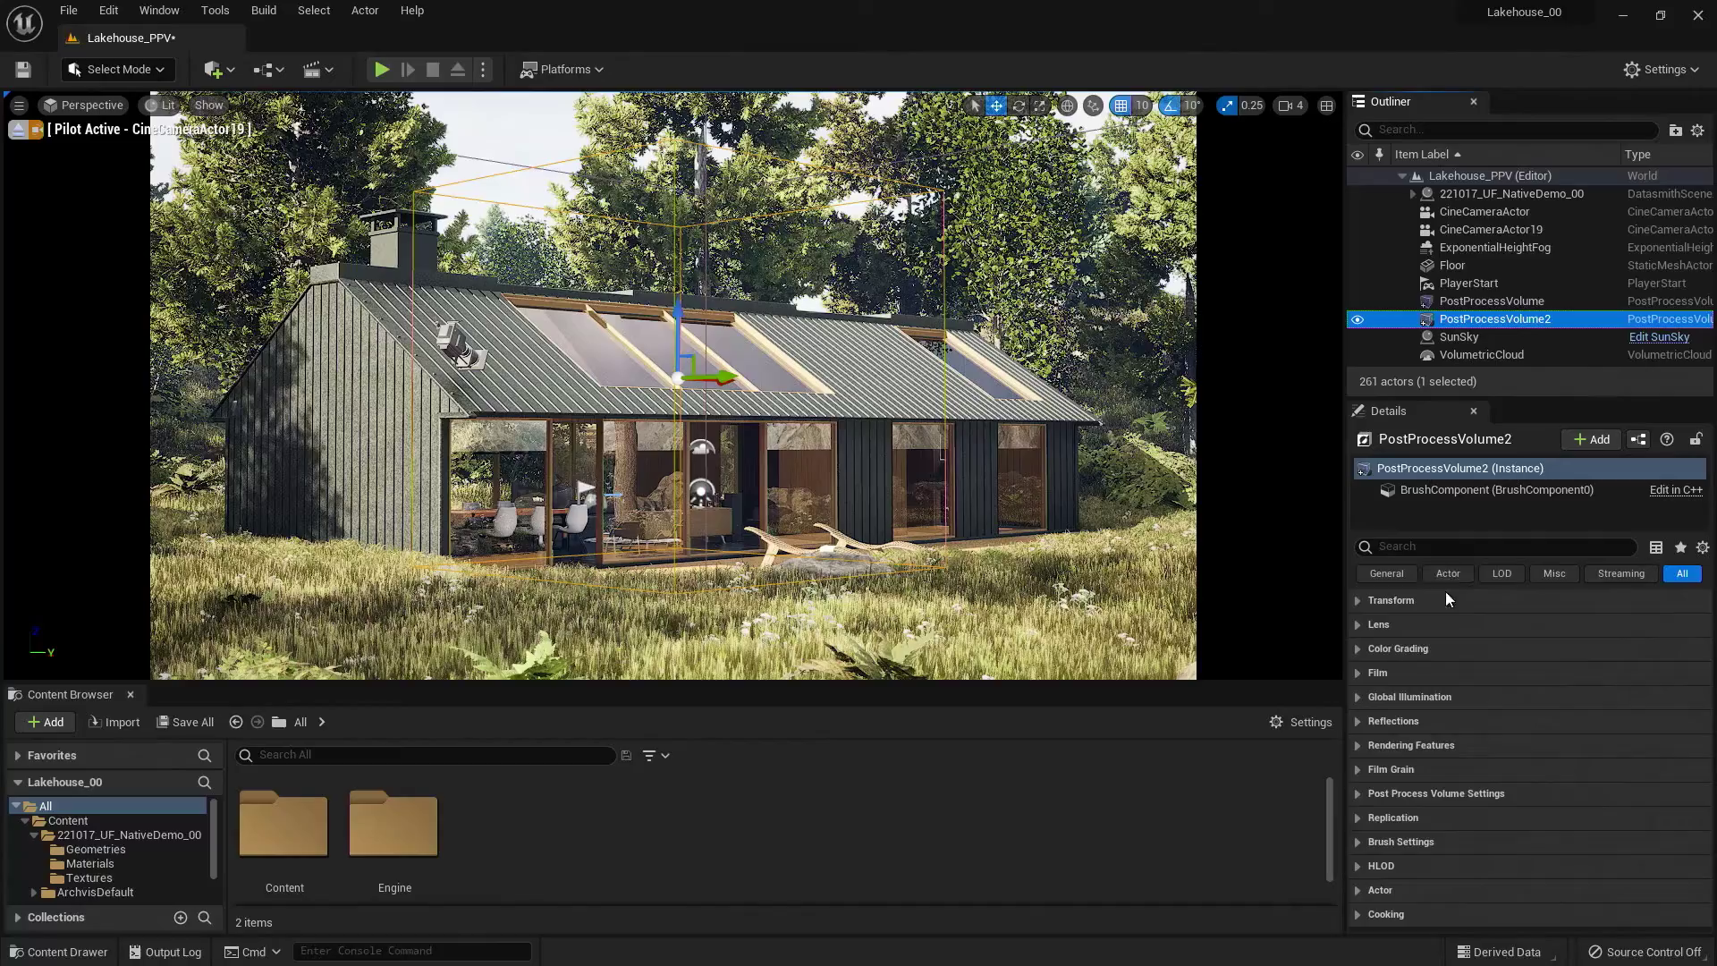
Set PostProcessVolume2's Scale to 2.0 on X, Y and Z.
{"action": "left_click", "coordinate": [1355, 601]}
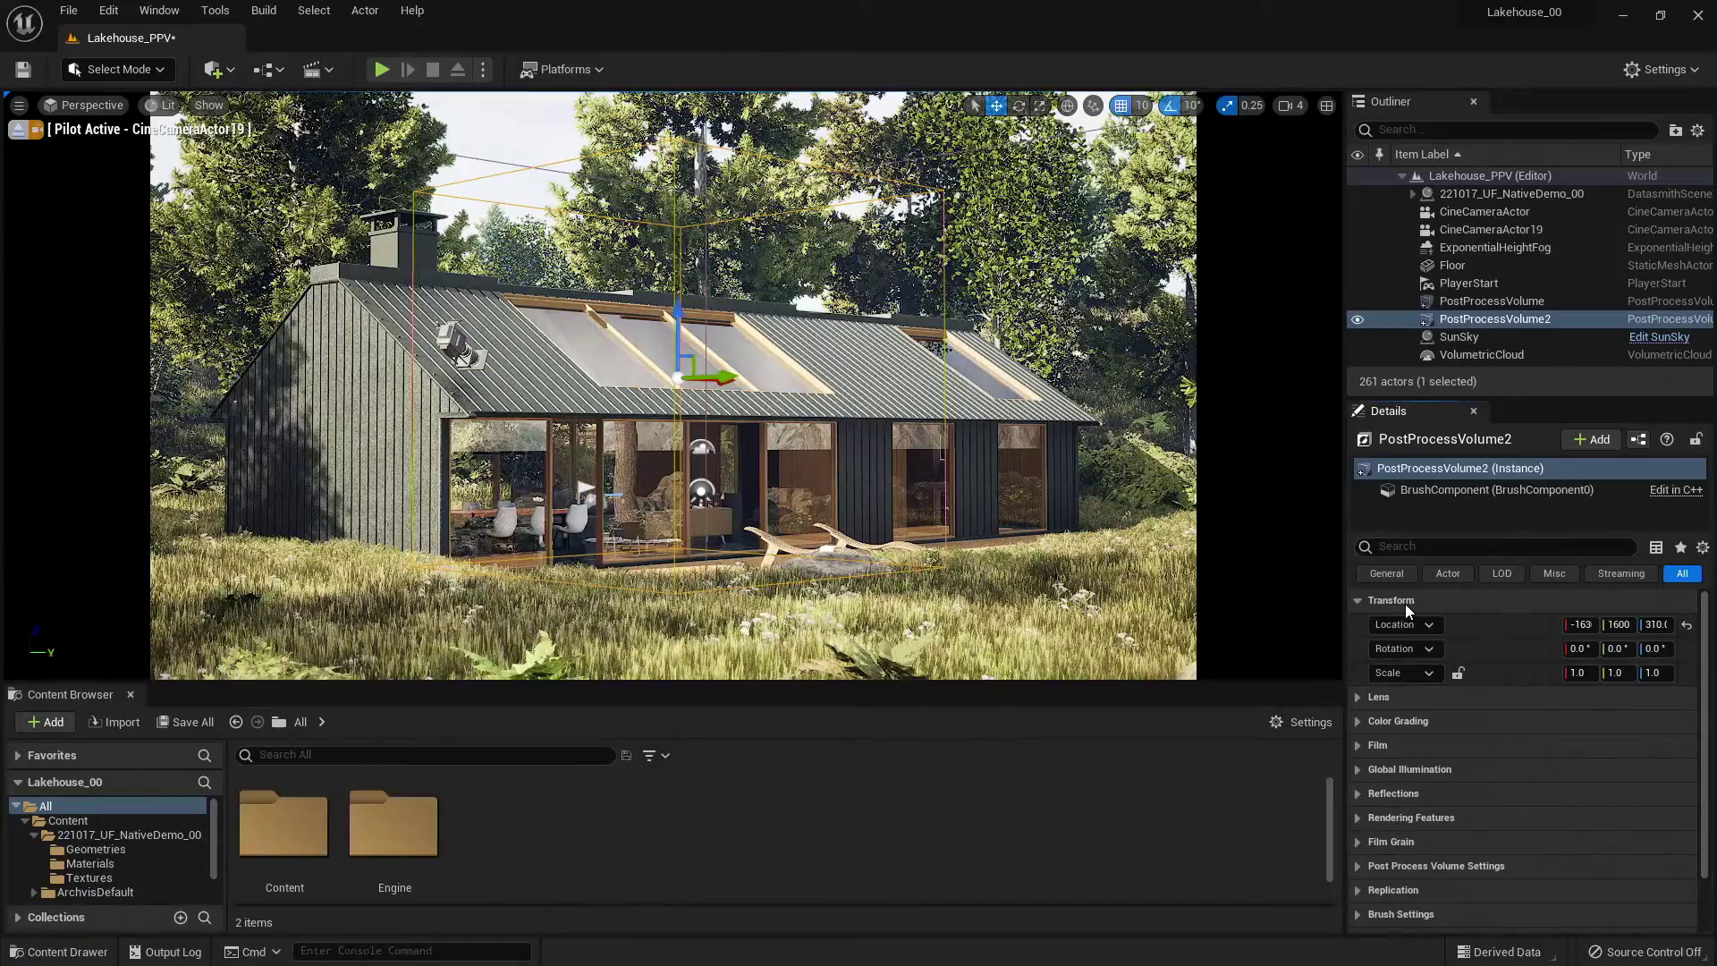
{"action": "left_click", "coordinate": [1579, 673]}
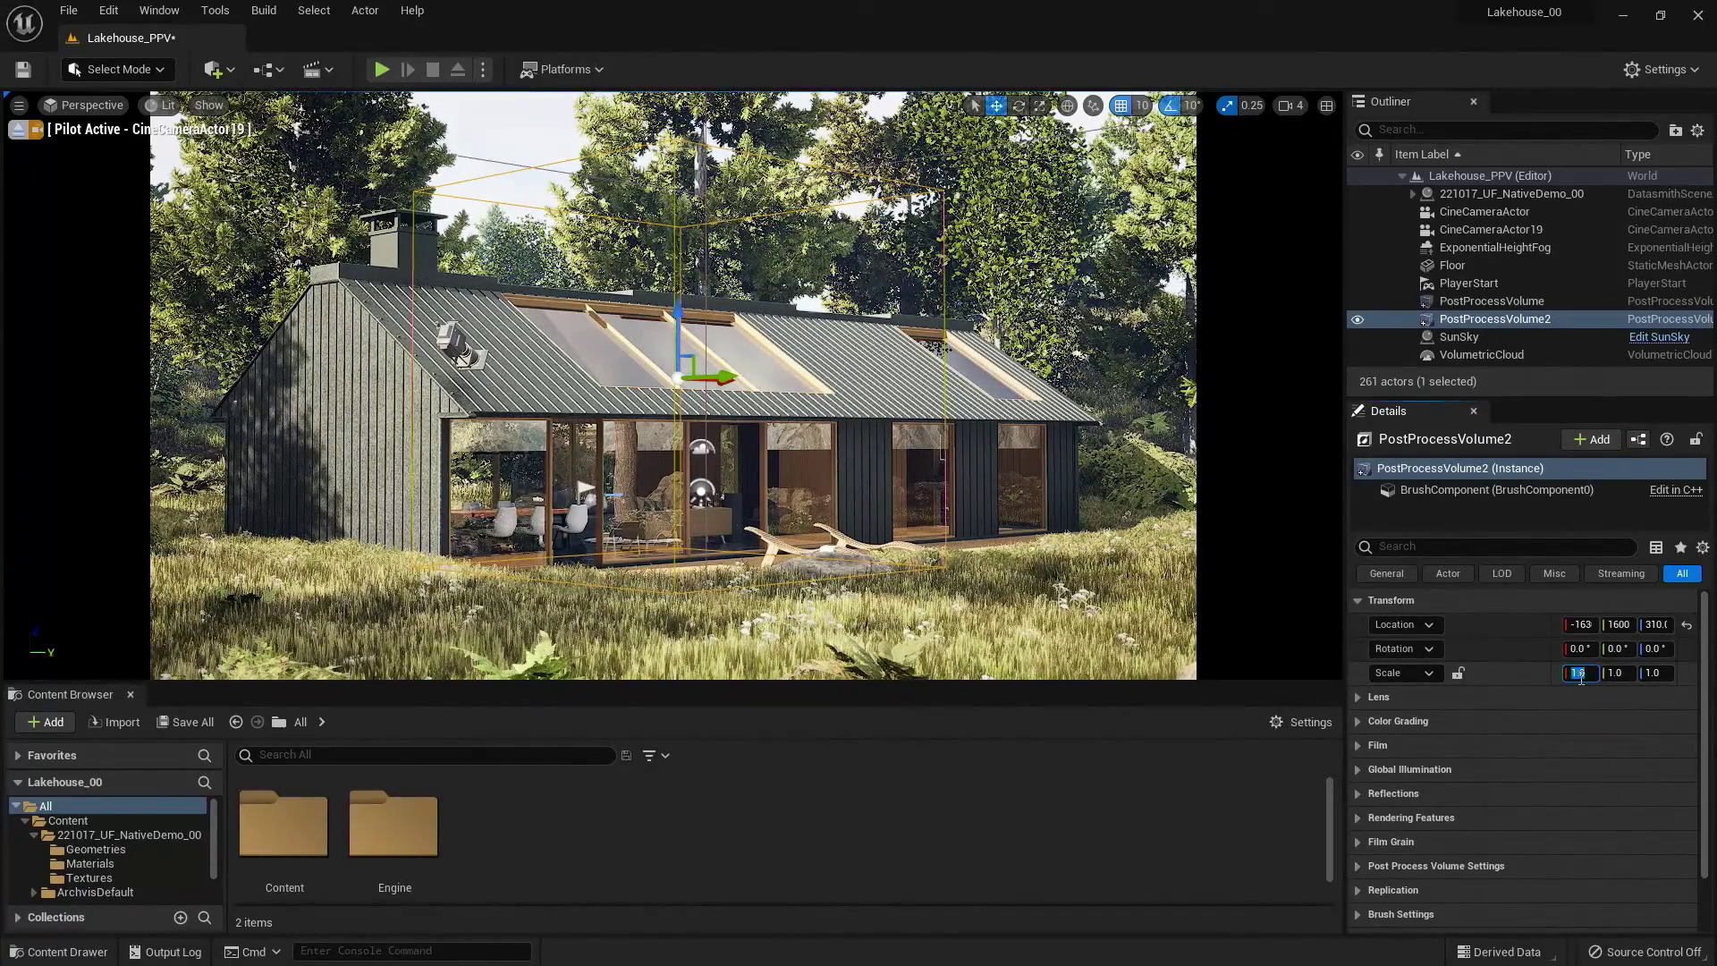
{"action": "type", "text": "2"}
{"action": "key", "text": "Tab"}
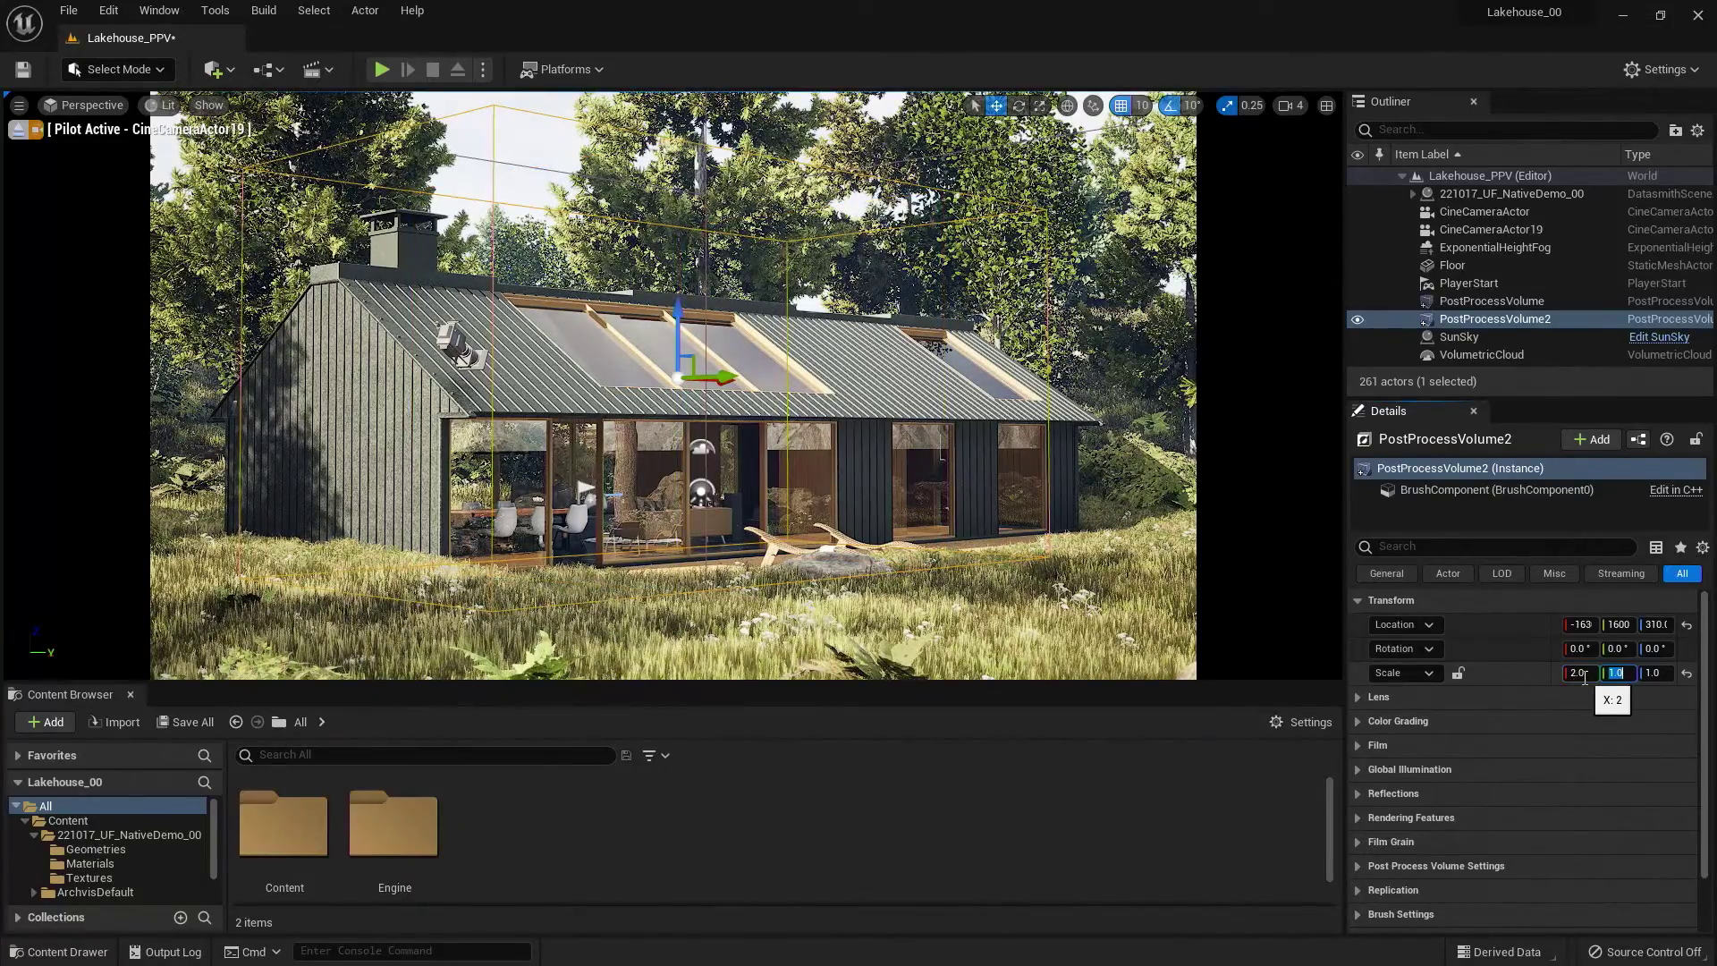
{"action": "type", "text": "2"}
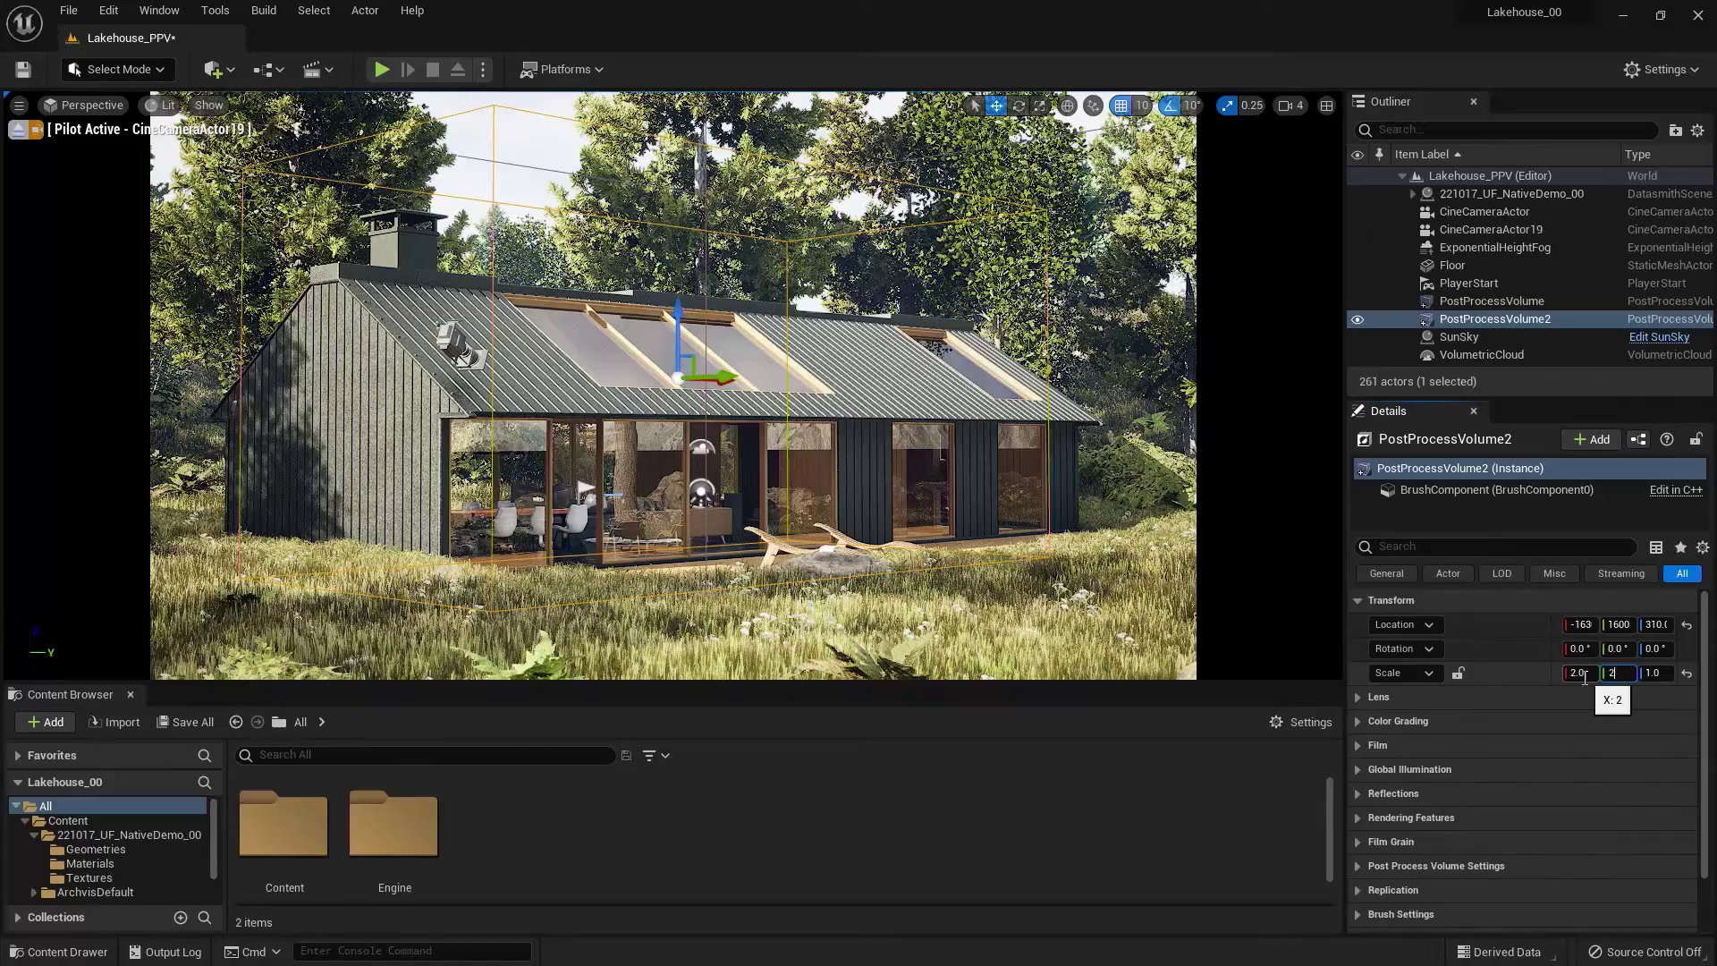
{"action": "key", "text": "Tab"}
{"action": "type", "text": "2"}
{"action": "key", "text": "Return"}
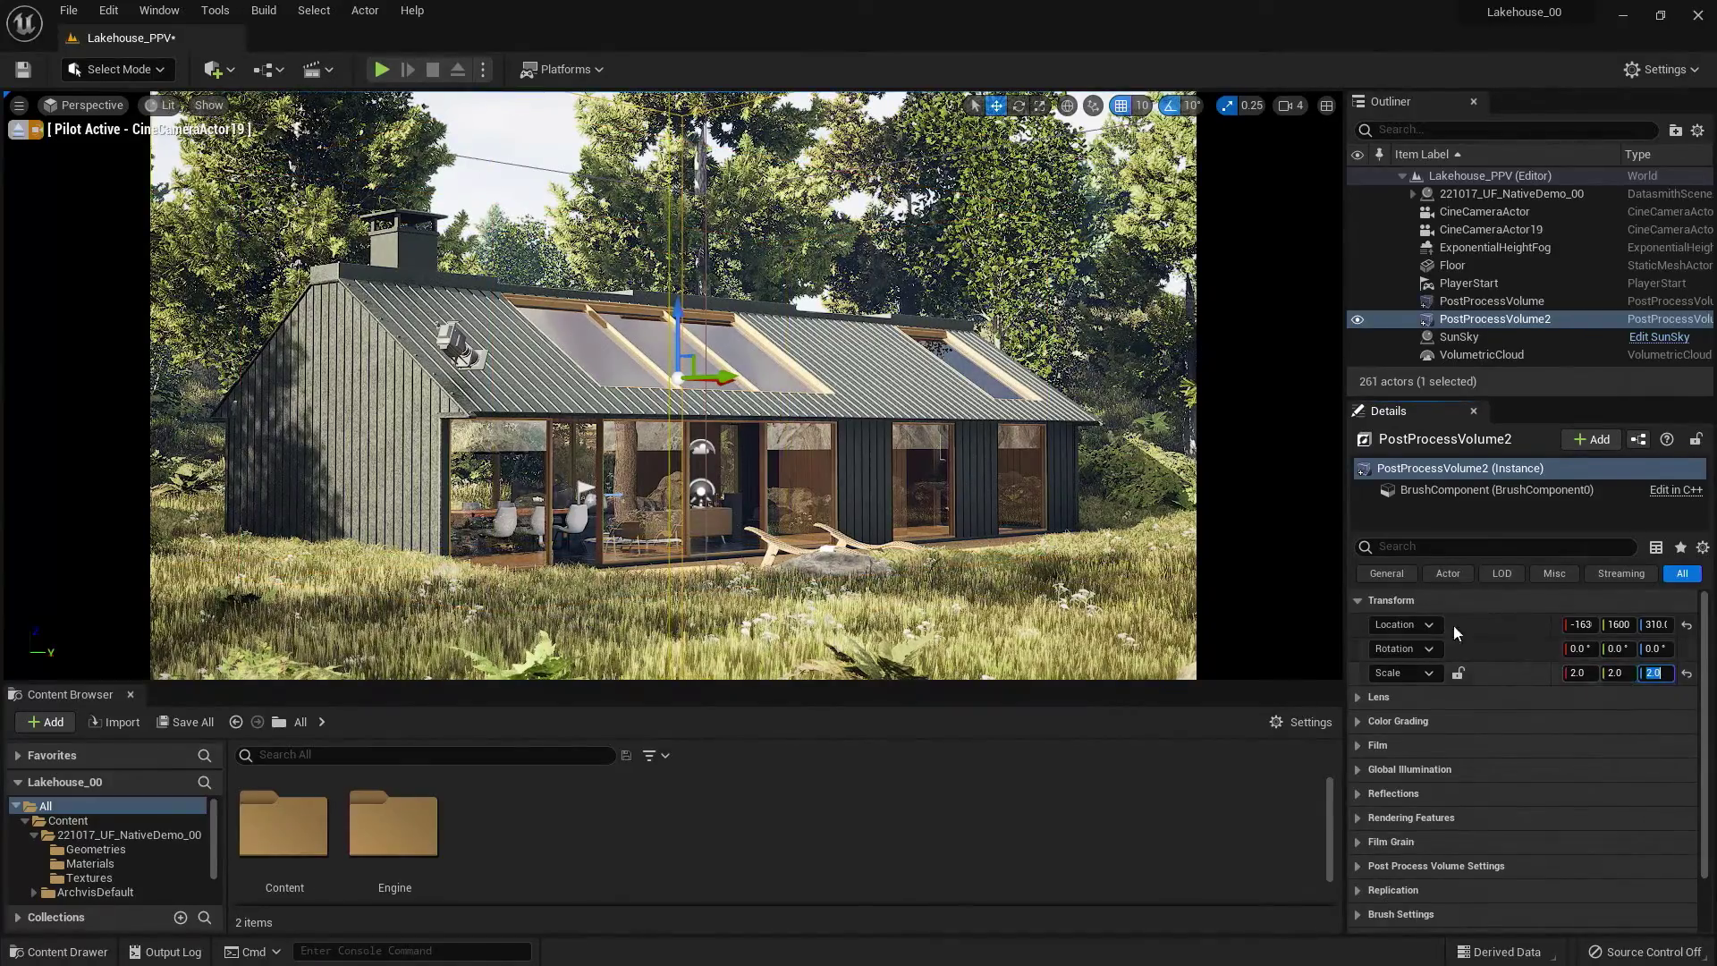
Review the volume's Lens settings, checking the Bloom and Exposure groups.
{"action": "left_click", "coordinate": [1358, 600]}
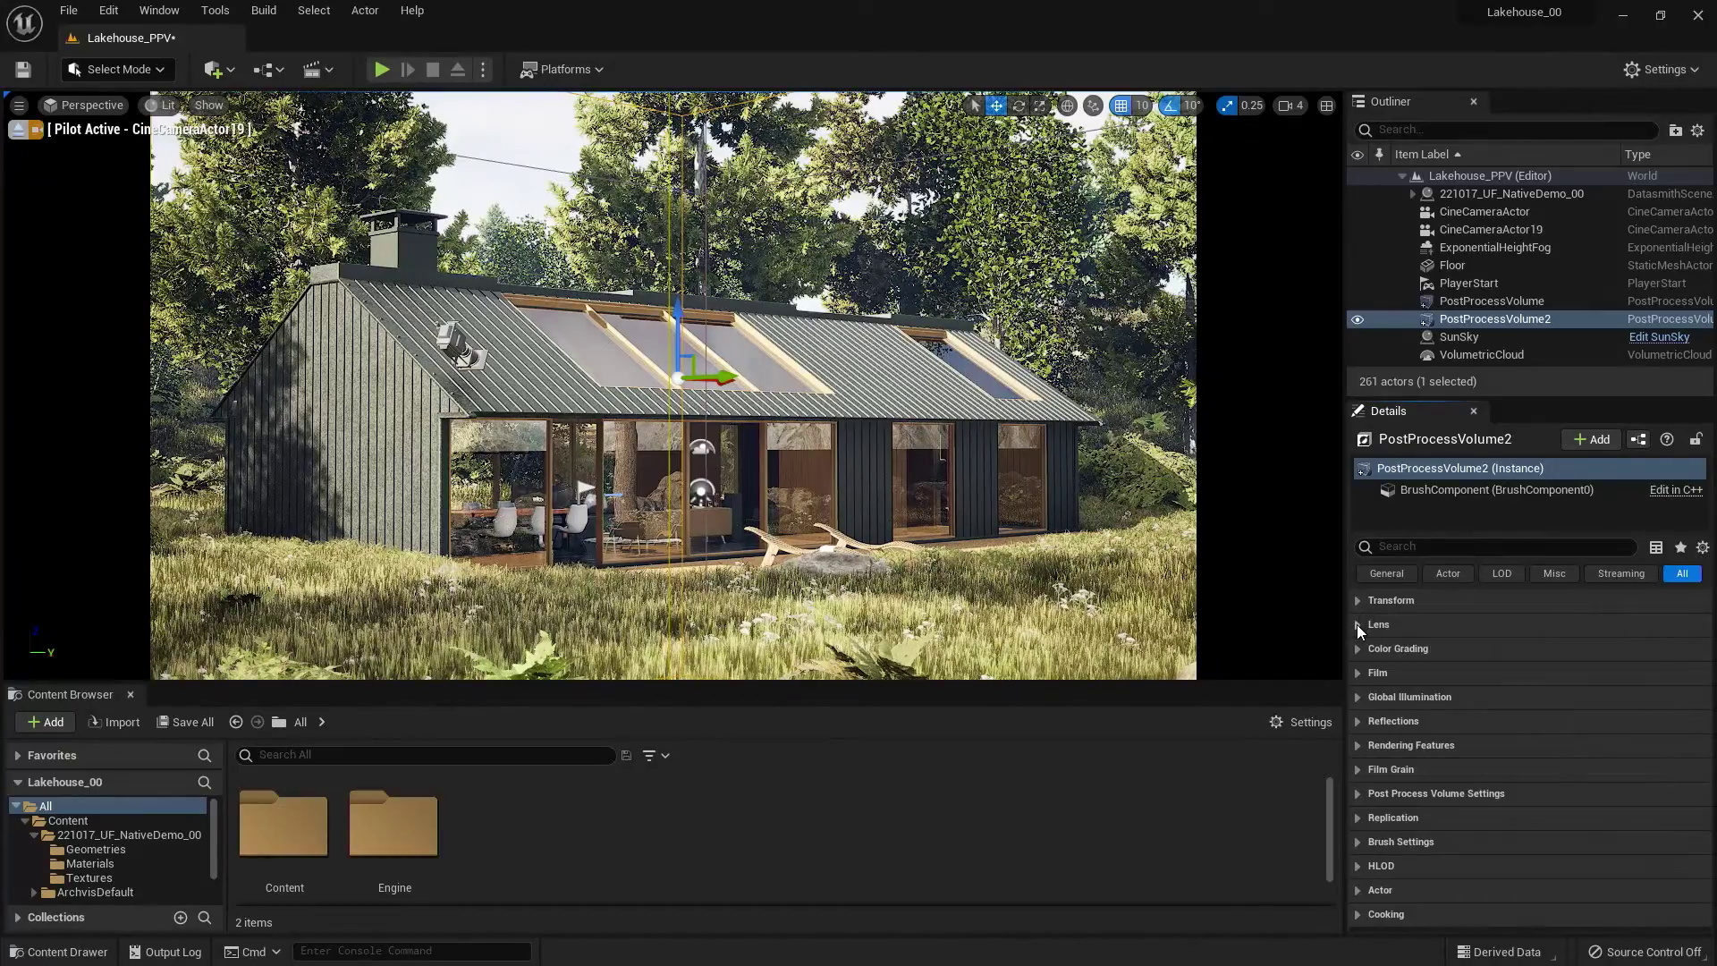
{"action": "left_click", "coordinate": [1357, 624]}
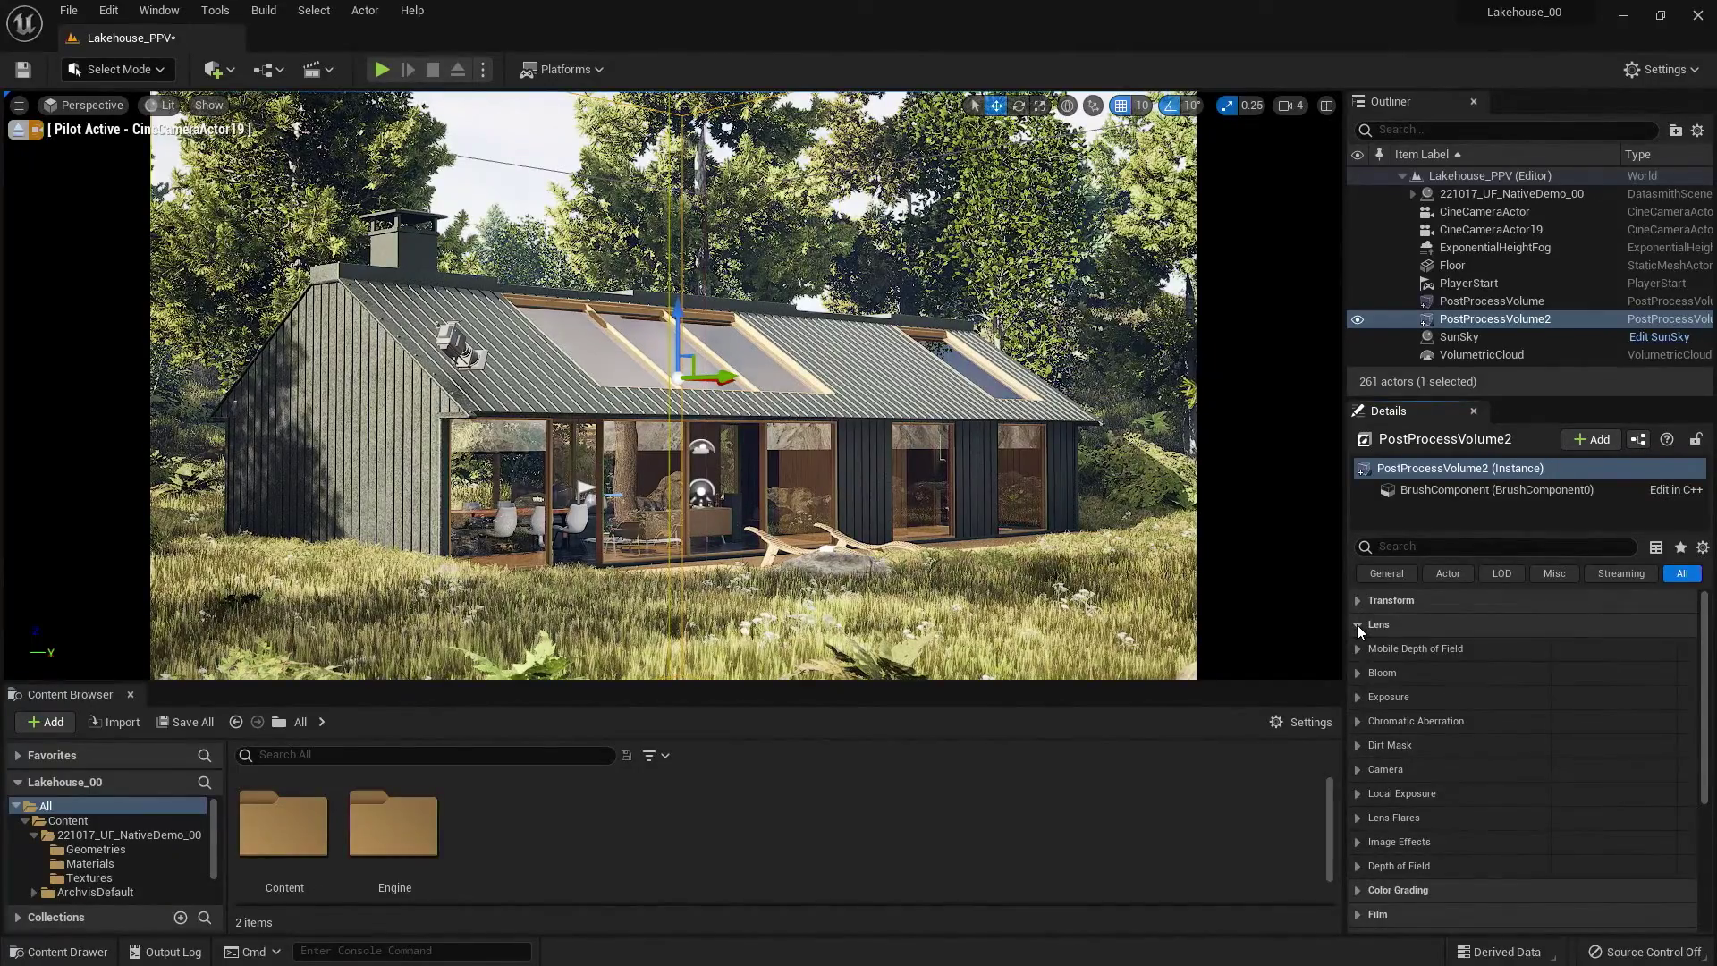
{"action": "left_click", "coordinate": [1359, 676]}
{"action": "left_click", "coordinate": [1360, 678]}
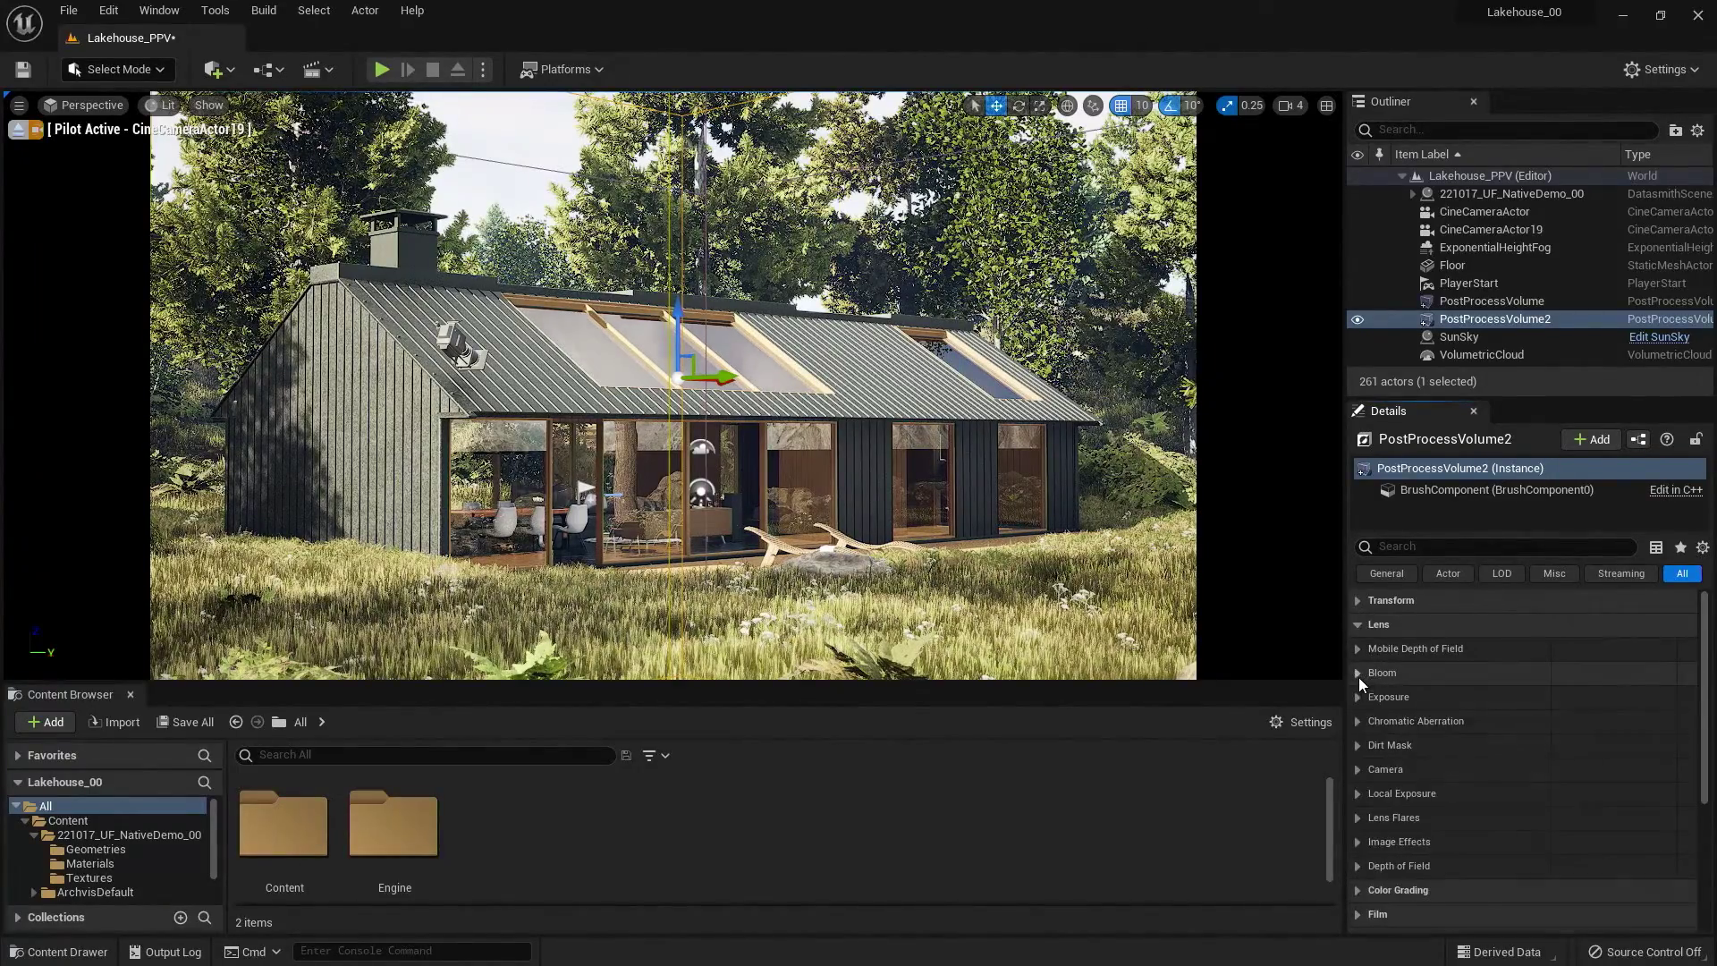
{"action": "left_click", "coordinate": [1357, 697]}
{"action": "left_click", "coordinate": [1357, 698]}
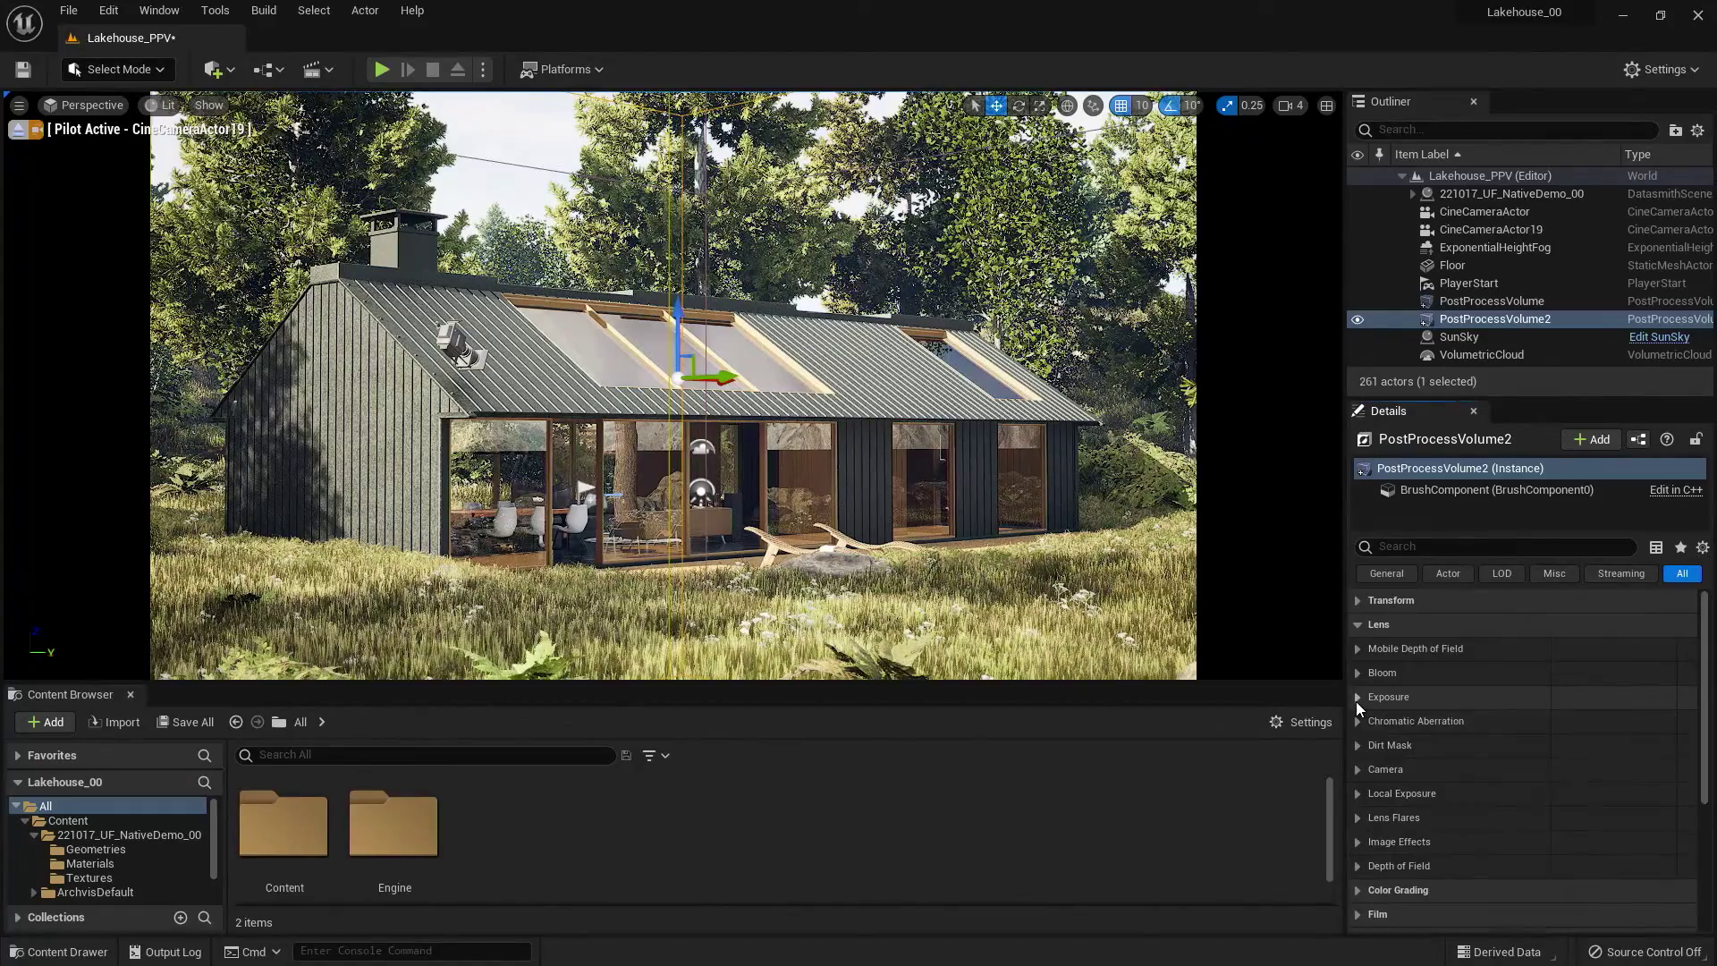
{"action": "scroll", "coordinate": [1366, 756], "scroll_direction": "down", "scroll_amount": 2}
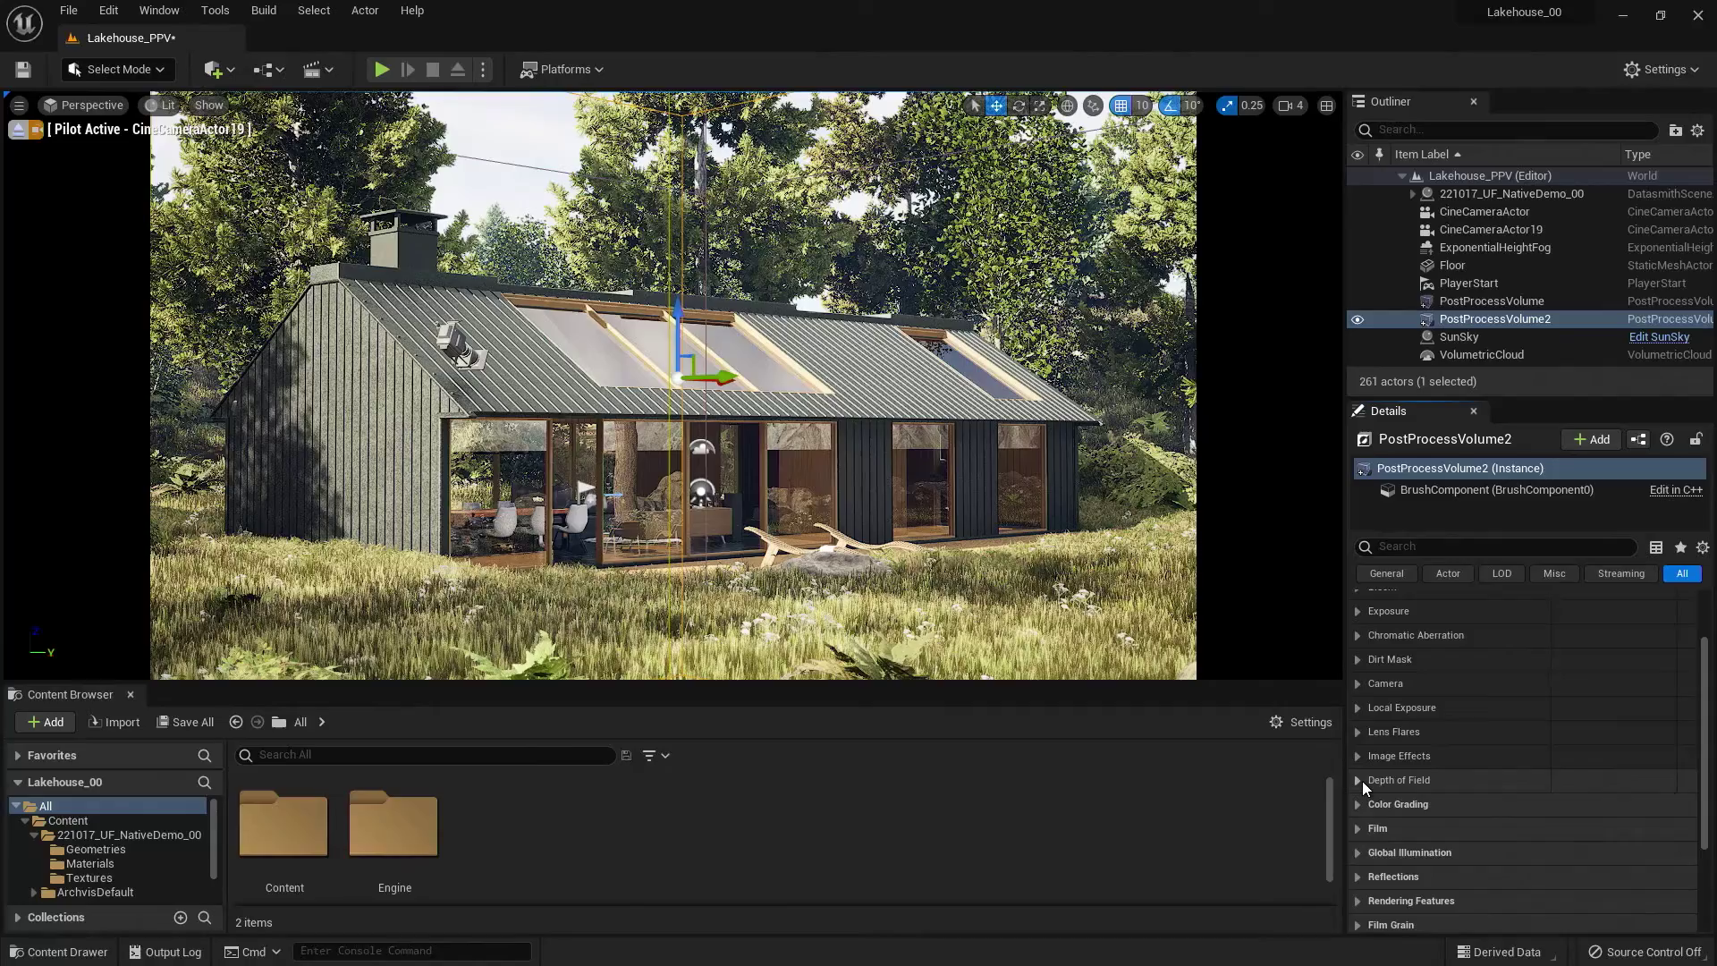
{"action": "scroll", "coordinate": [1361, 778], "scroll_direction": "up", "scroll_amount": 2}
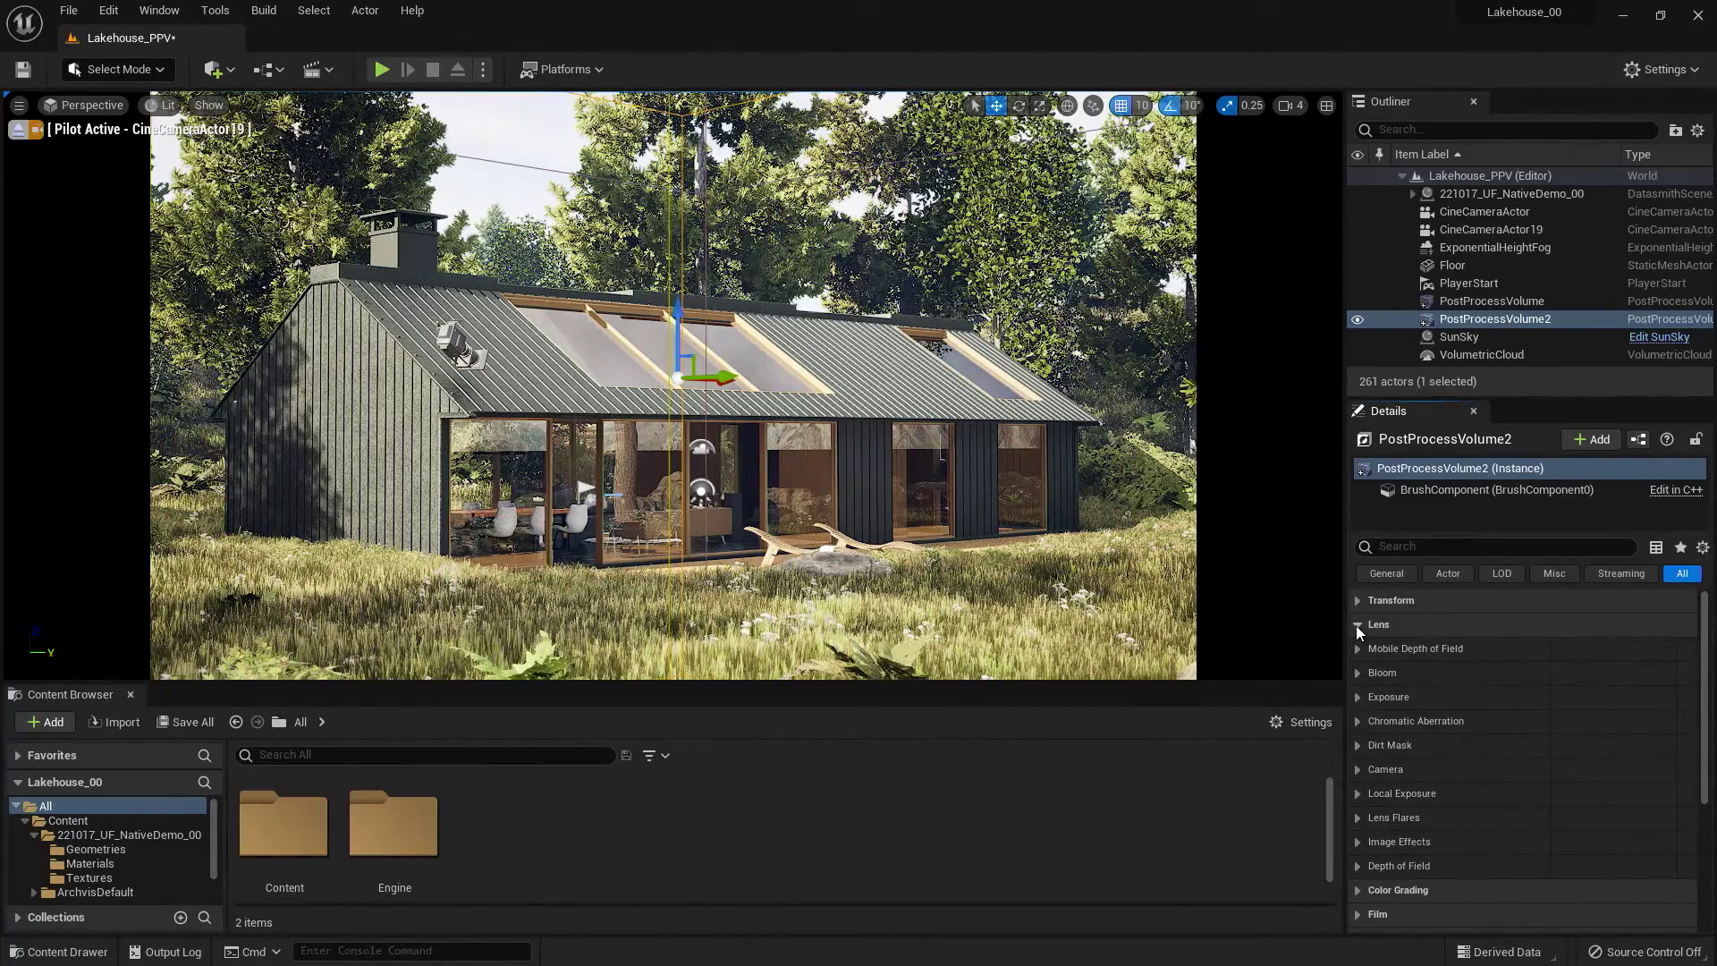
Enable the Global Saturation override in PostProcessVolume2's Color Grading.
{"action": "left_click", "coordinate": [1356, 625]}
{"action": "left_click", "coordinate": [1357, 649]}
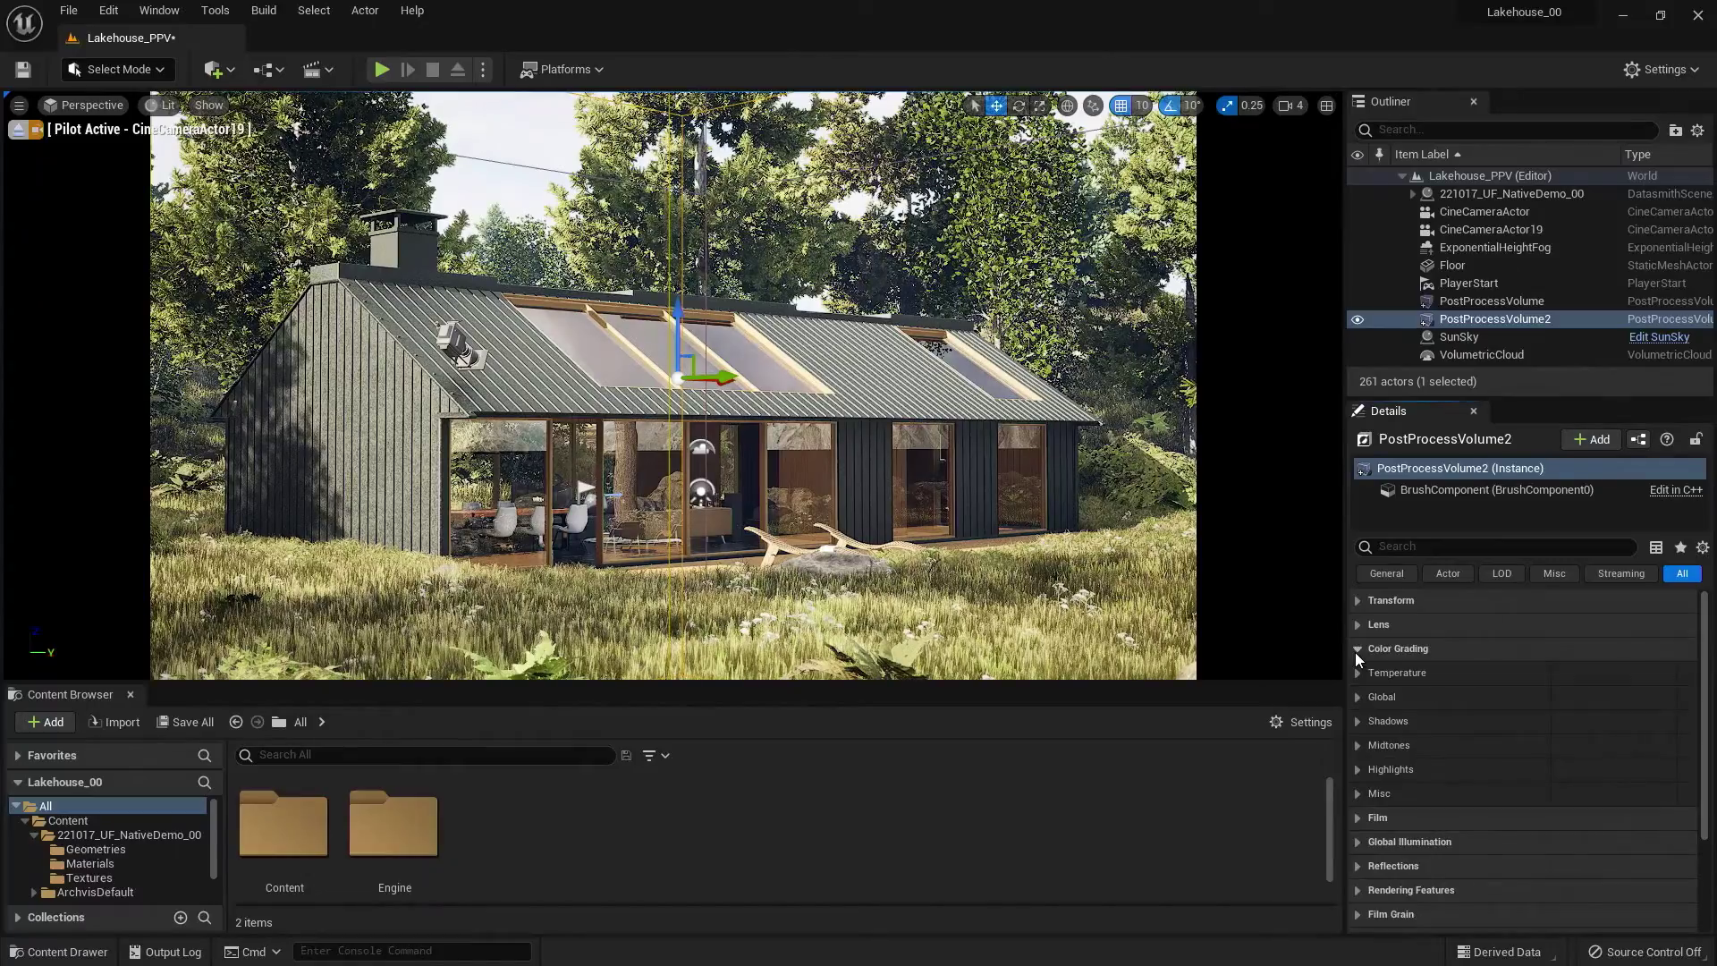
{"action": "left_click", "coordinate": [1358, 697]}
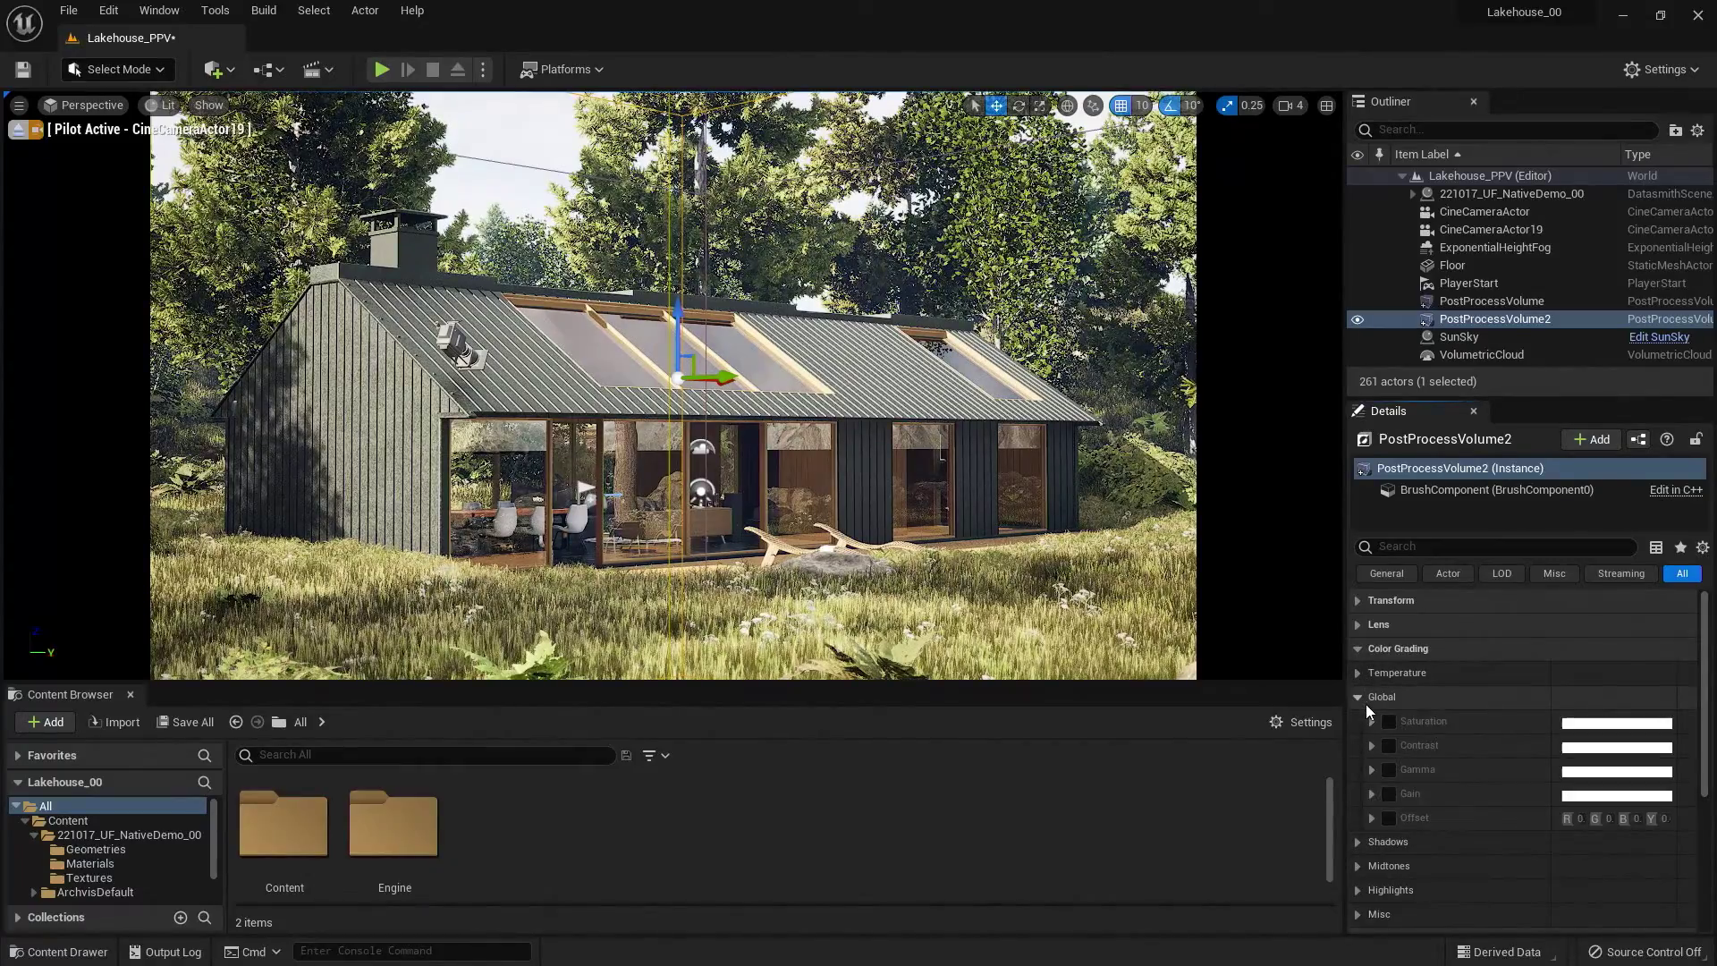
{"action": "left_click", "coordinate": [1389, 722]}
{"action": "left_click", "coordinate": [1373, 723]}
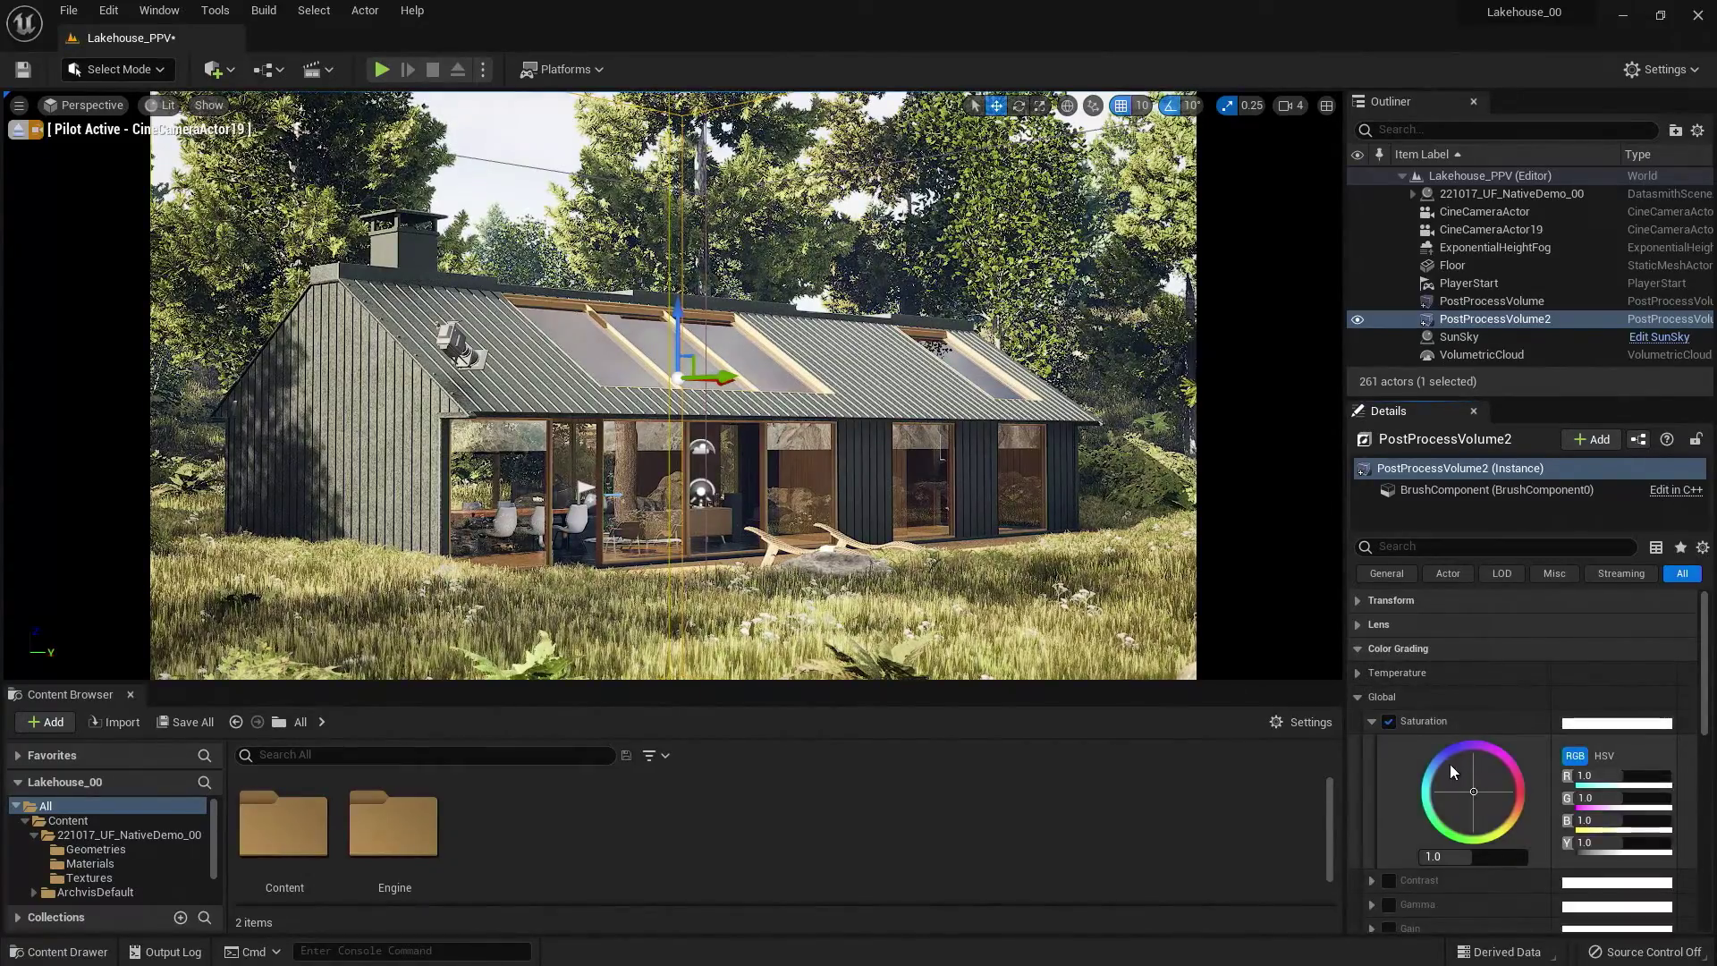
Try magenta, yellow and light blue saturation tints, reset to neutral, then lower overall saturation.
{"action": "left_click_drag", "start_coordinate": [1460, 769], "coordinate": [1508, 753]}
{"action": "left_click_drag", "start_coordinate": [1511, 814], "coordinate": [1440, 758]}
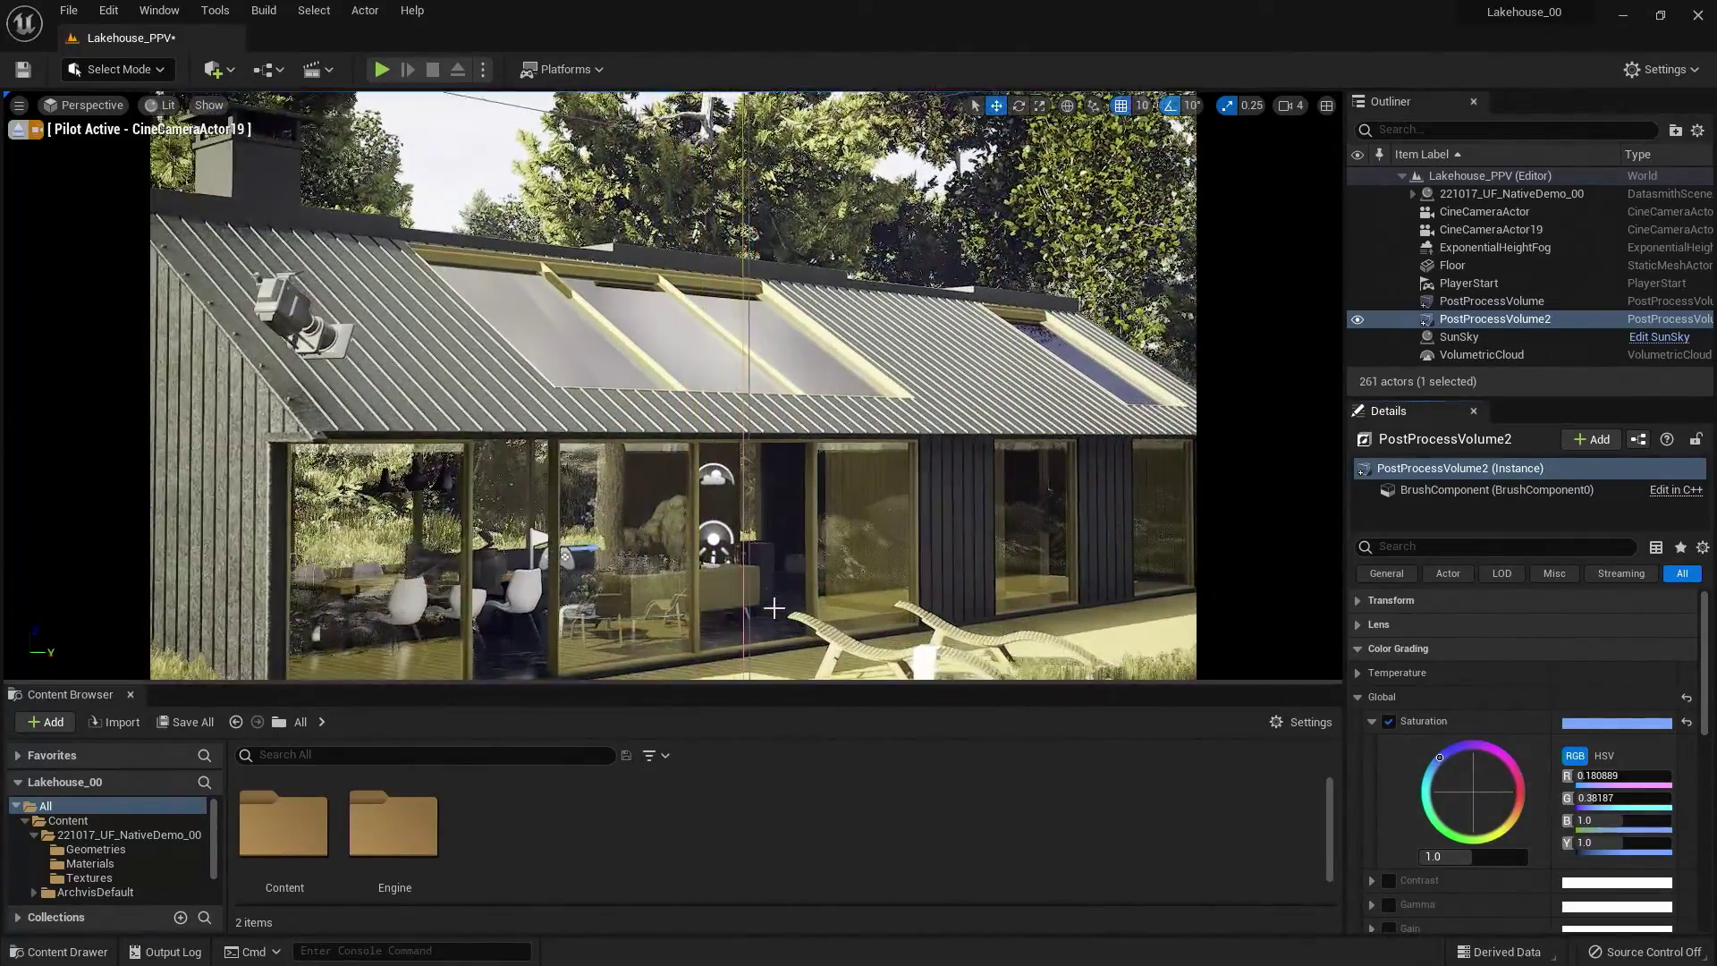
{"action": "right_click_drag", "start_coordinate": [763, 614], "coordinate": [823, 608]}
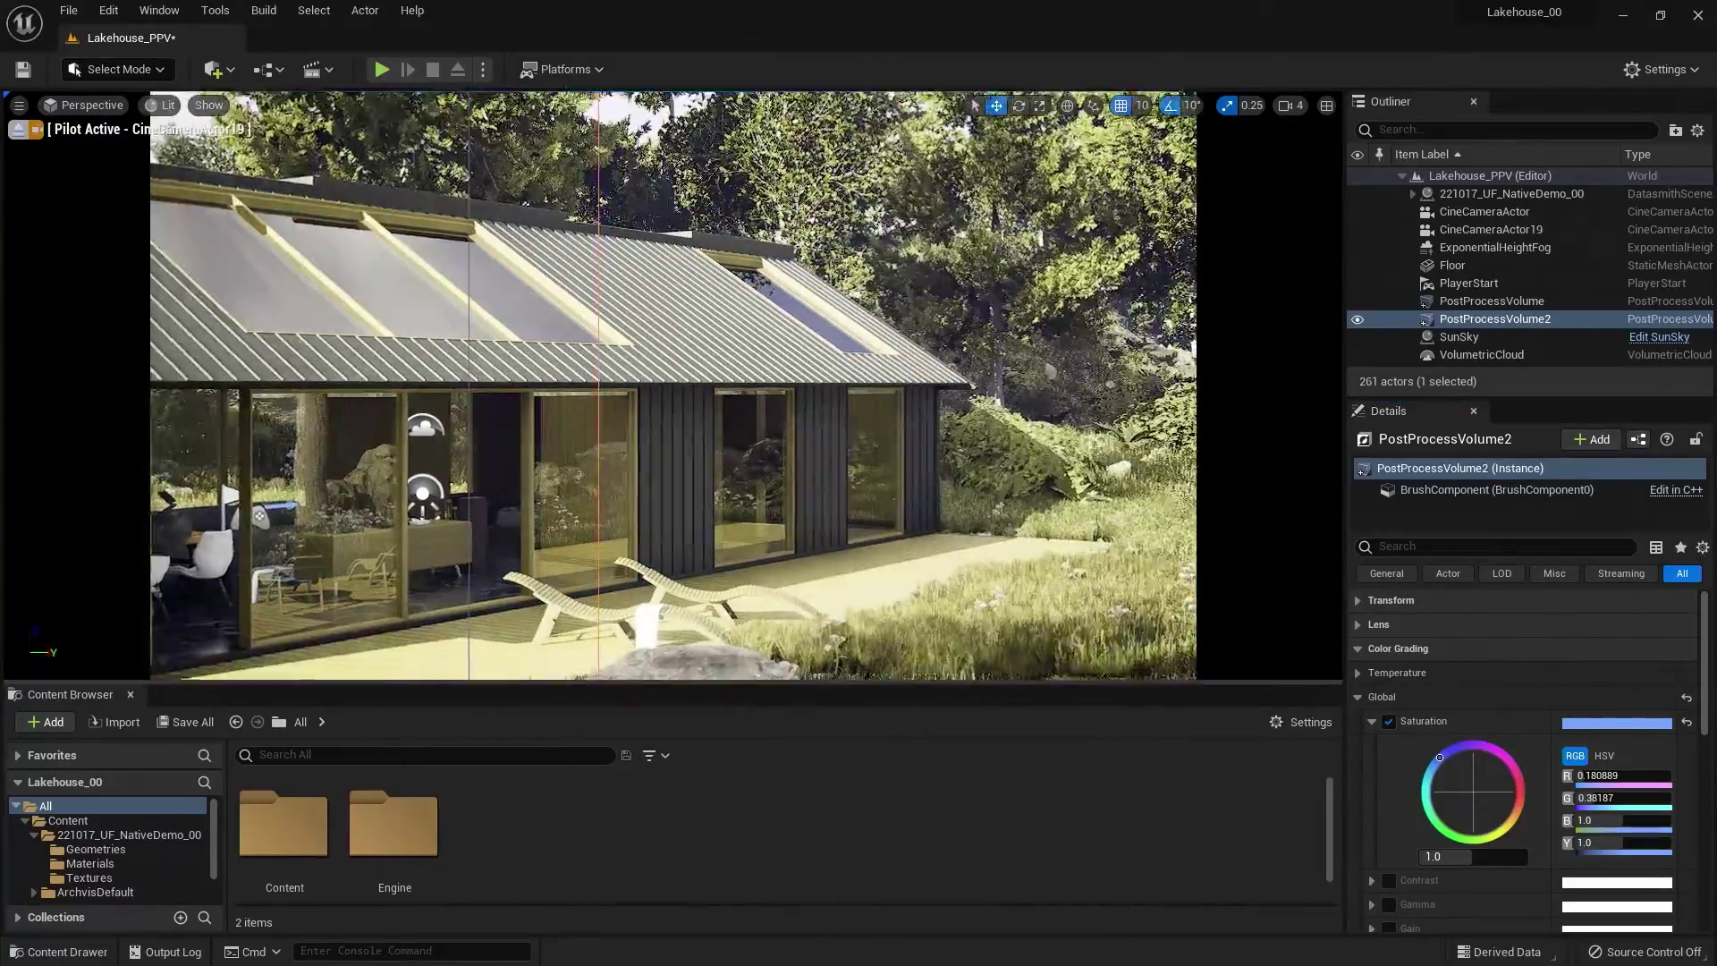
{"action": "left_click_drag", "start_coordinate": [1511, 783], "coordinate": [1500, 834]}
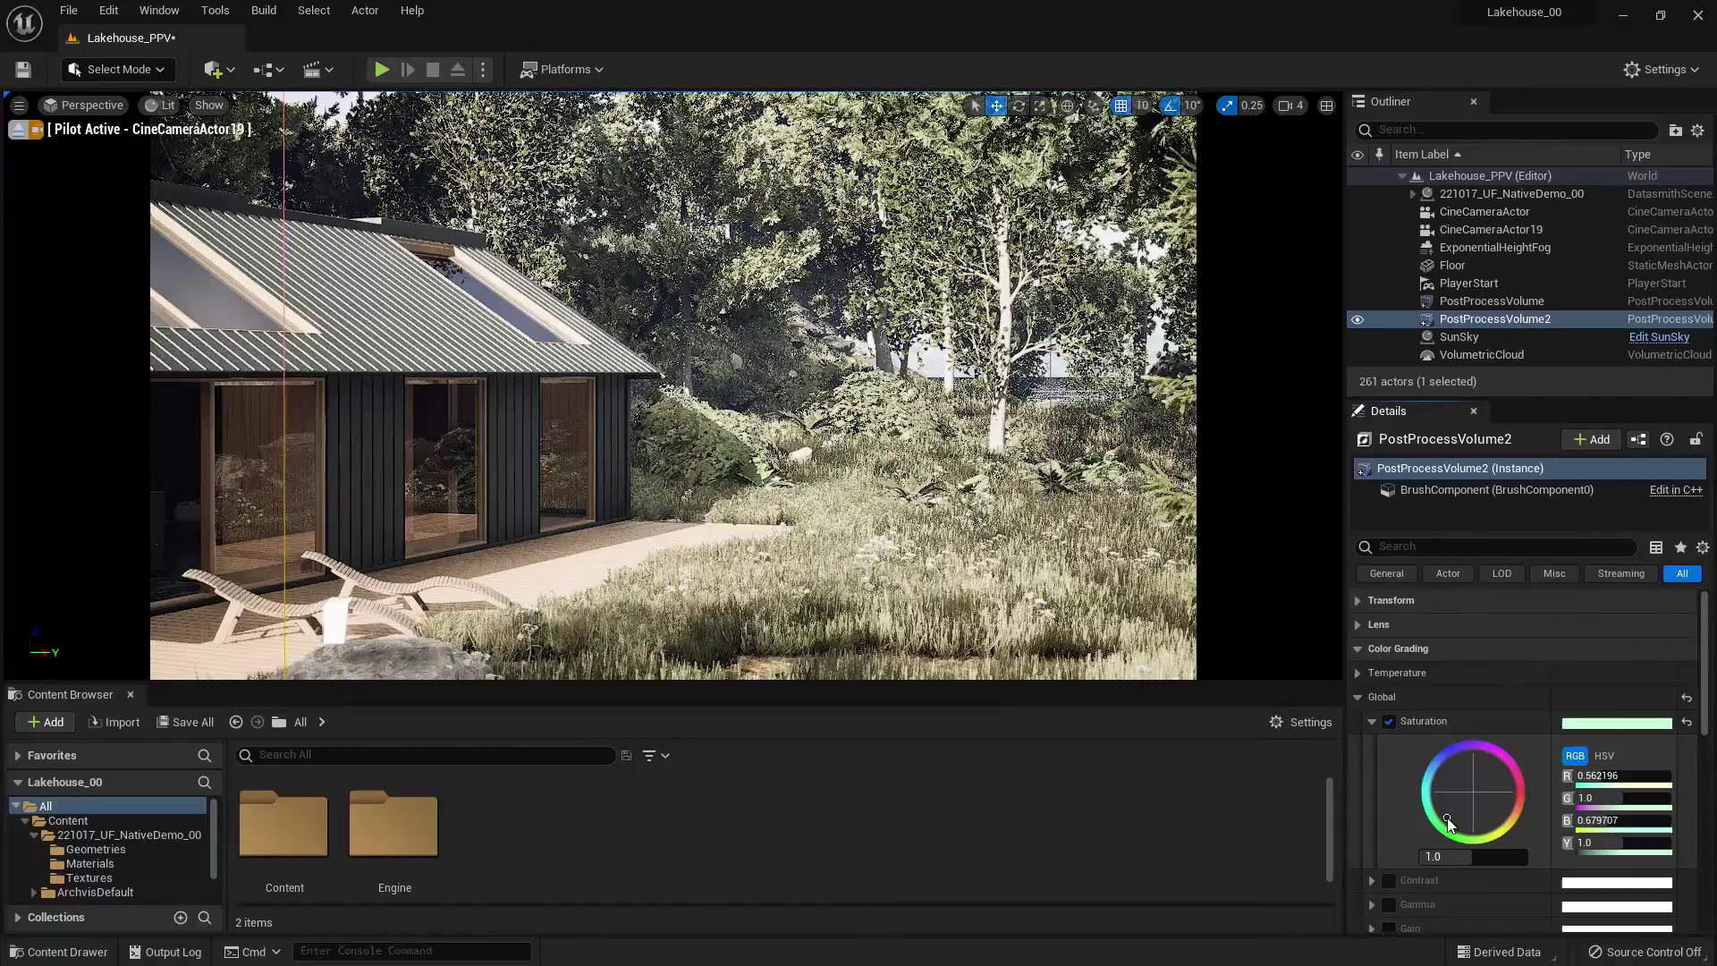
{"action": "left_click", "coordinate": [1444, 770]}
{"action": "left_click", "coordinate": [1472, 792]}
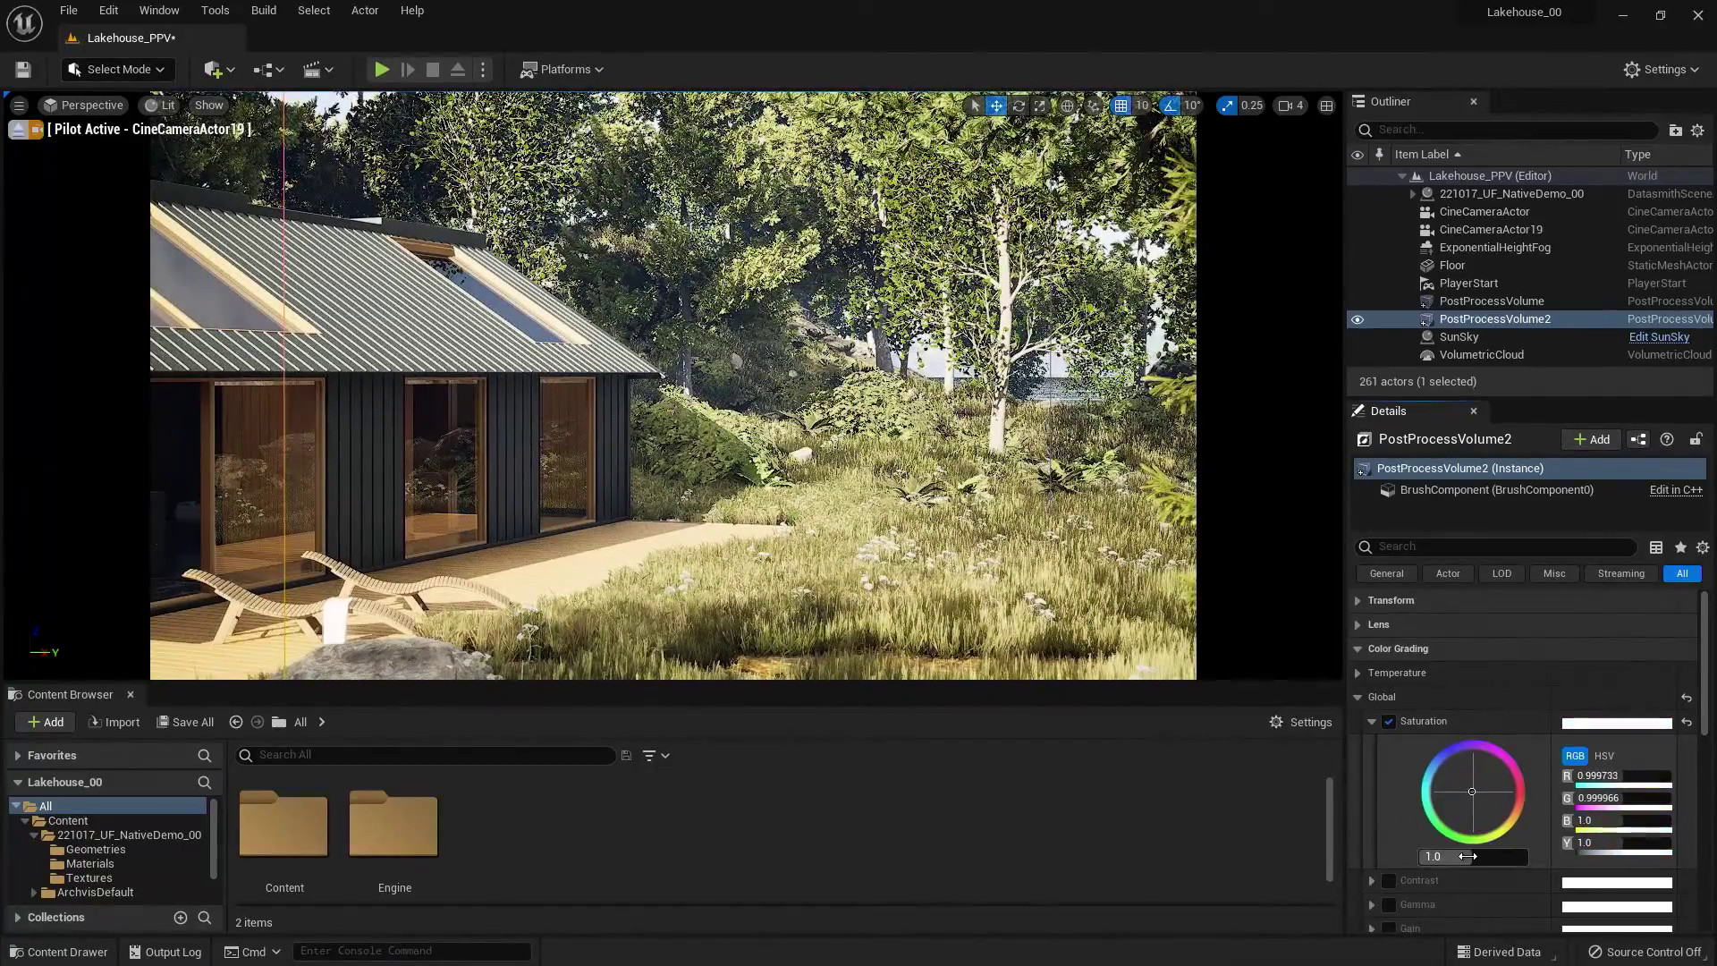
{"action": "left_click_drag", "start_coordinate": [1468, 856], "coordinate": [1437, 856]}
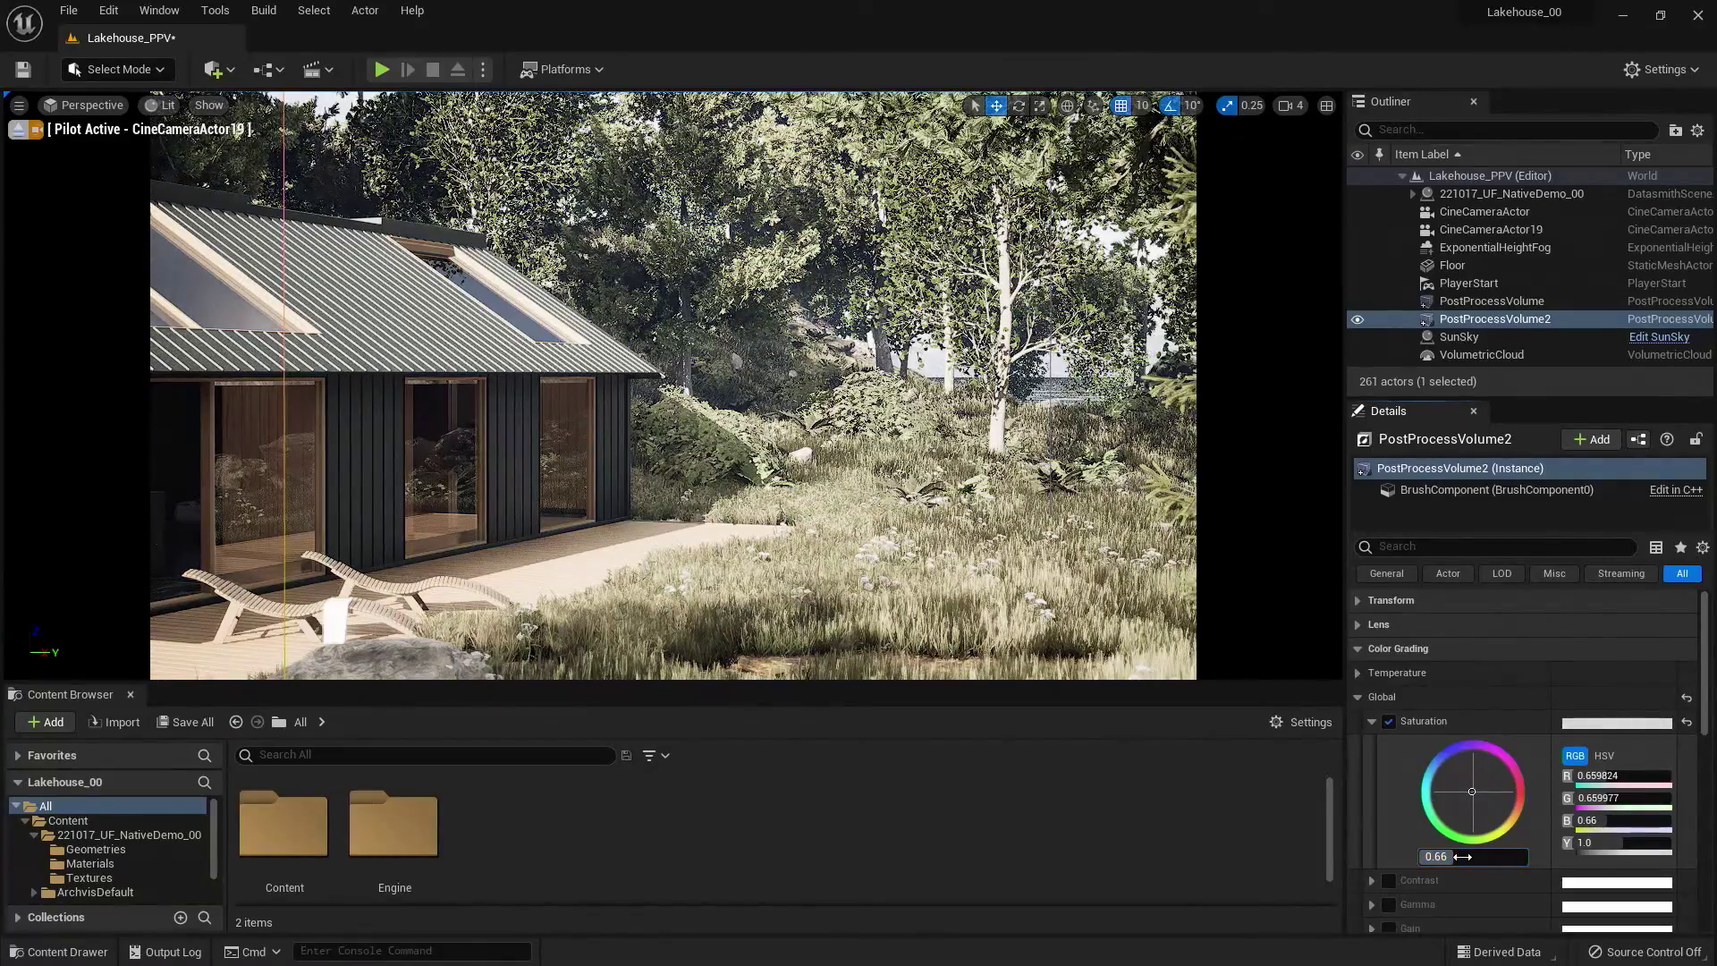
{"action": "left_click", "coordinate": [1373, 723]}
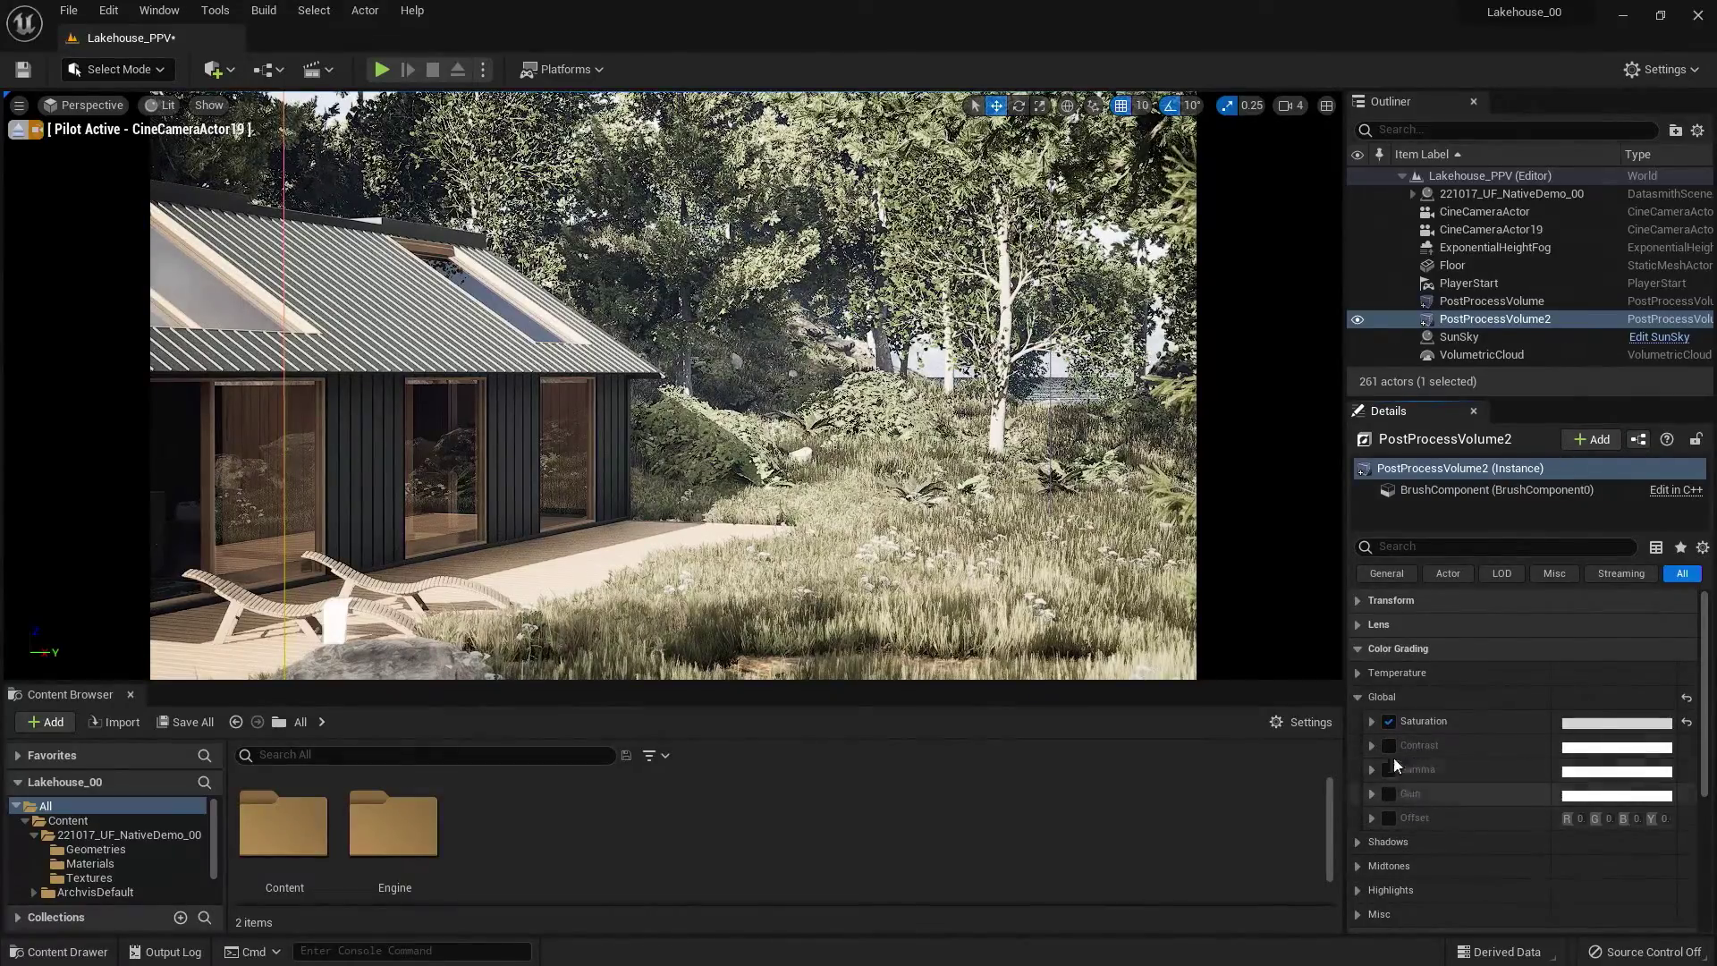
Review the Shadows, Midtones and Highlights colour grading groups.
{"action": "left_click", "coordinate": [1358, 698]}
{"action": "left_click", "coordinate": [1360, 723]}
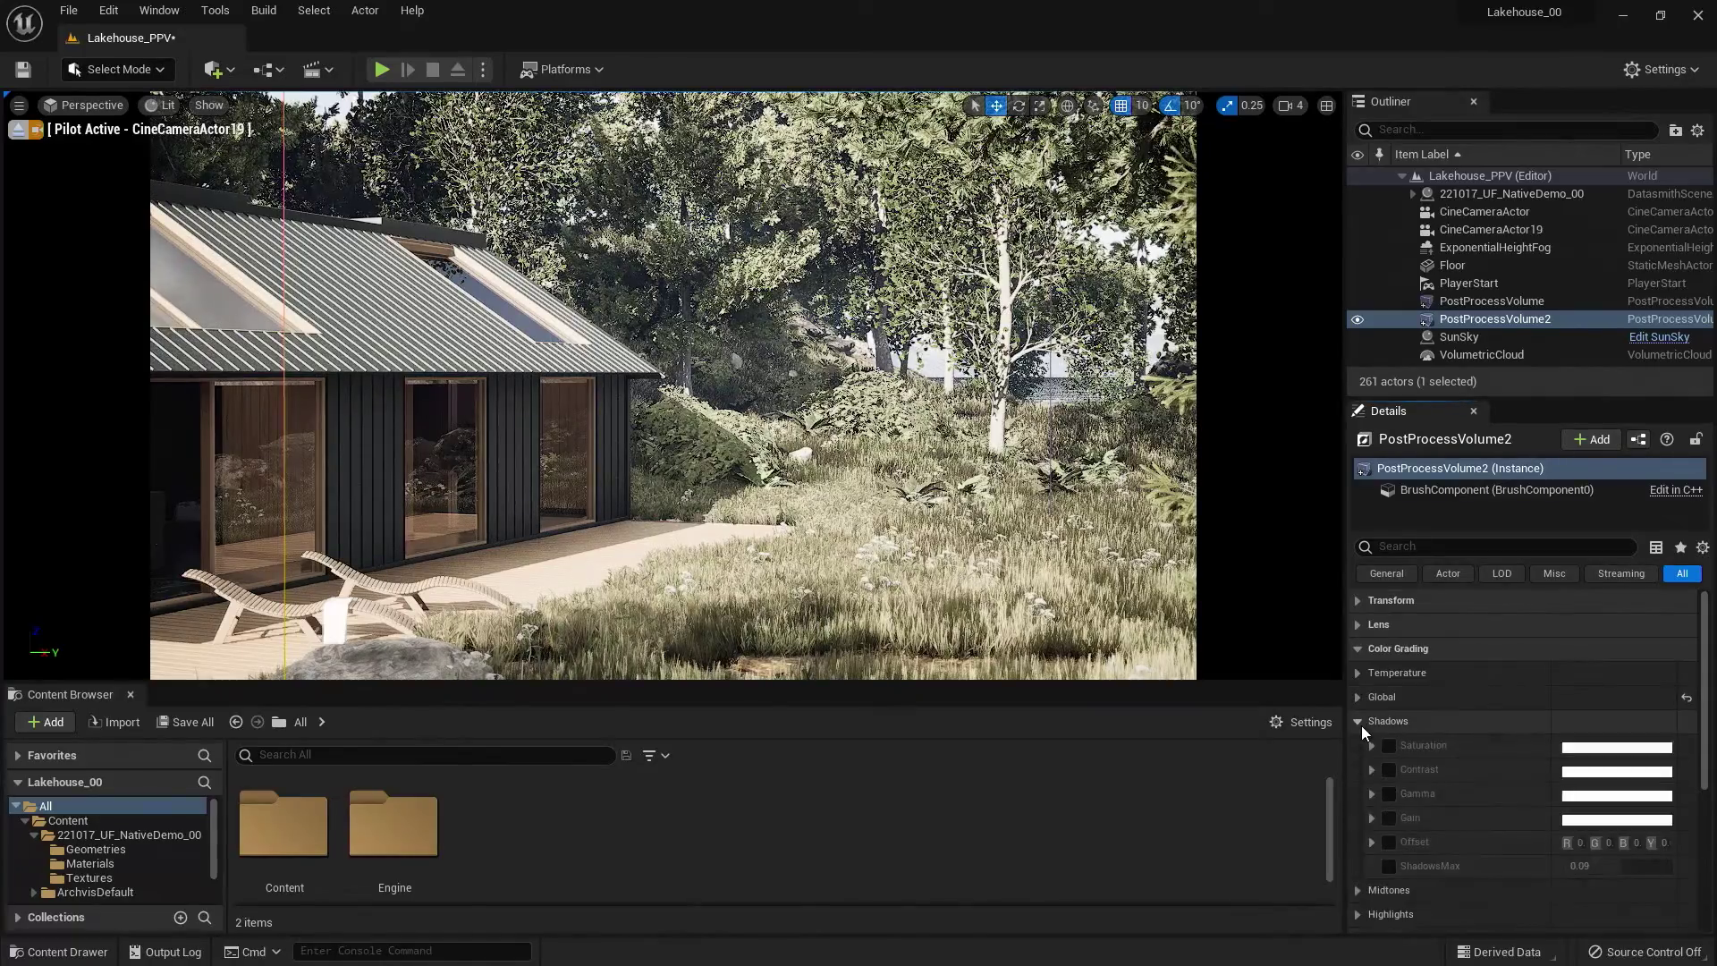
{"action": "left_click", "coordinate": [1361, 726]}
{"action": "left_click", "coordinate": [1360, 744]}
{"action": "left_click", "coordinate": [1358, 745]}
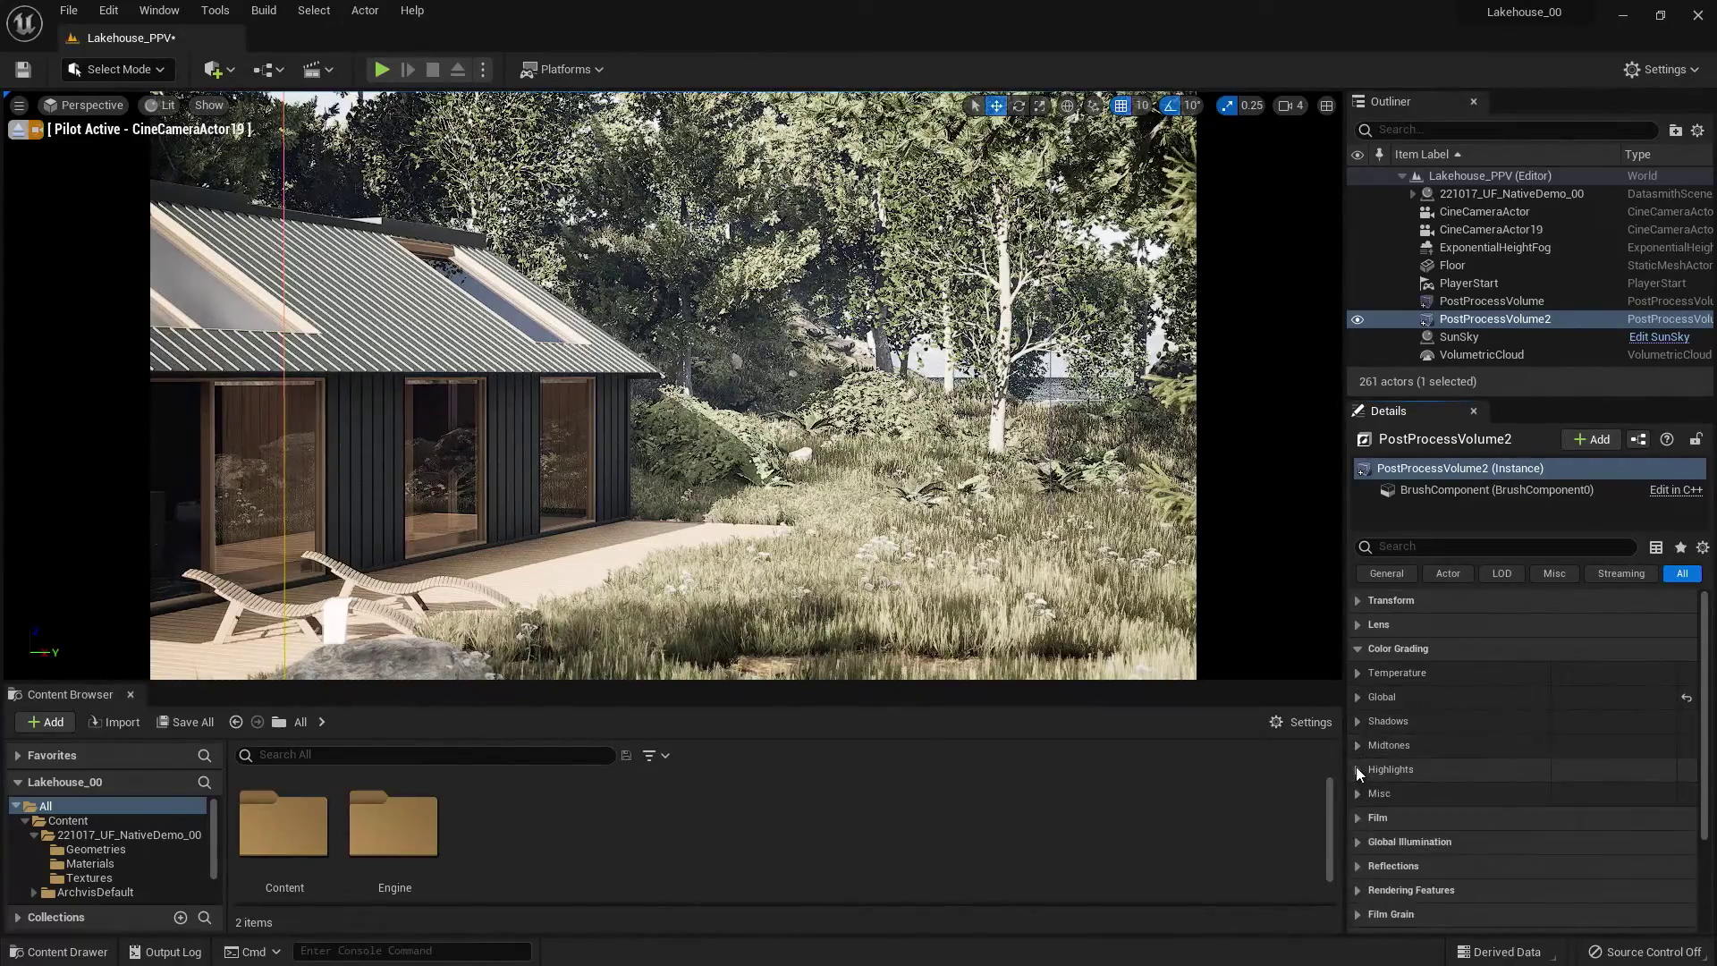
{"action": "left_click", "coordinate": [1356, 767]}
{"action": "left_click", "coordinate": [1356, 767]}
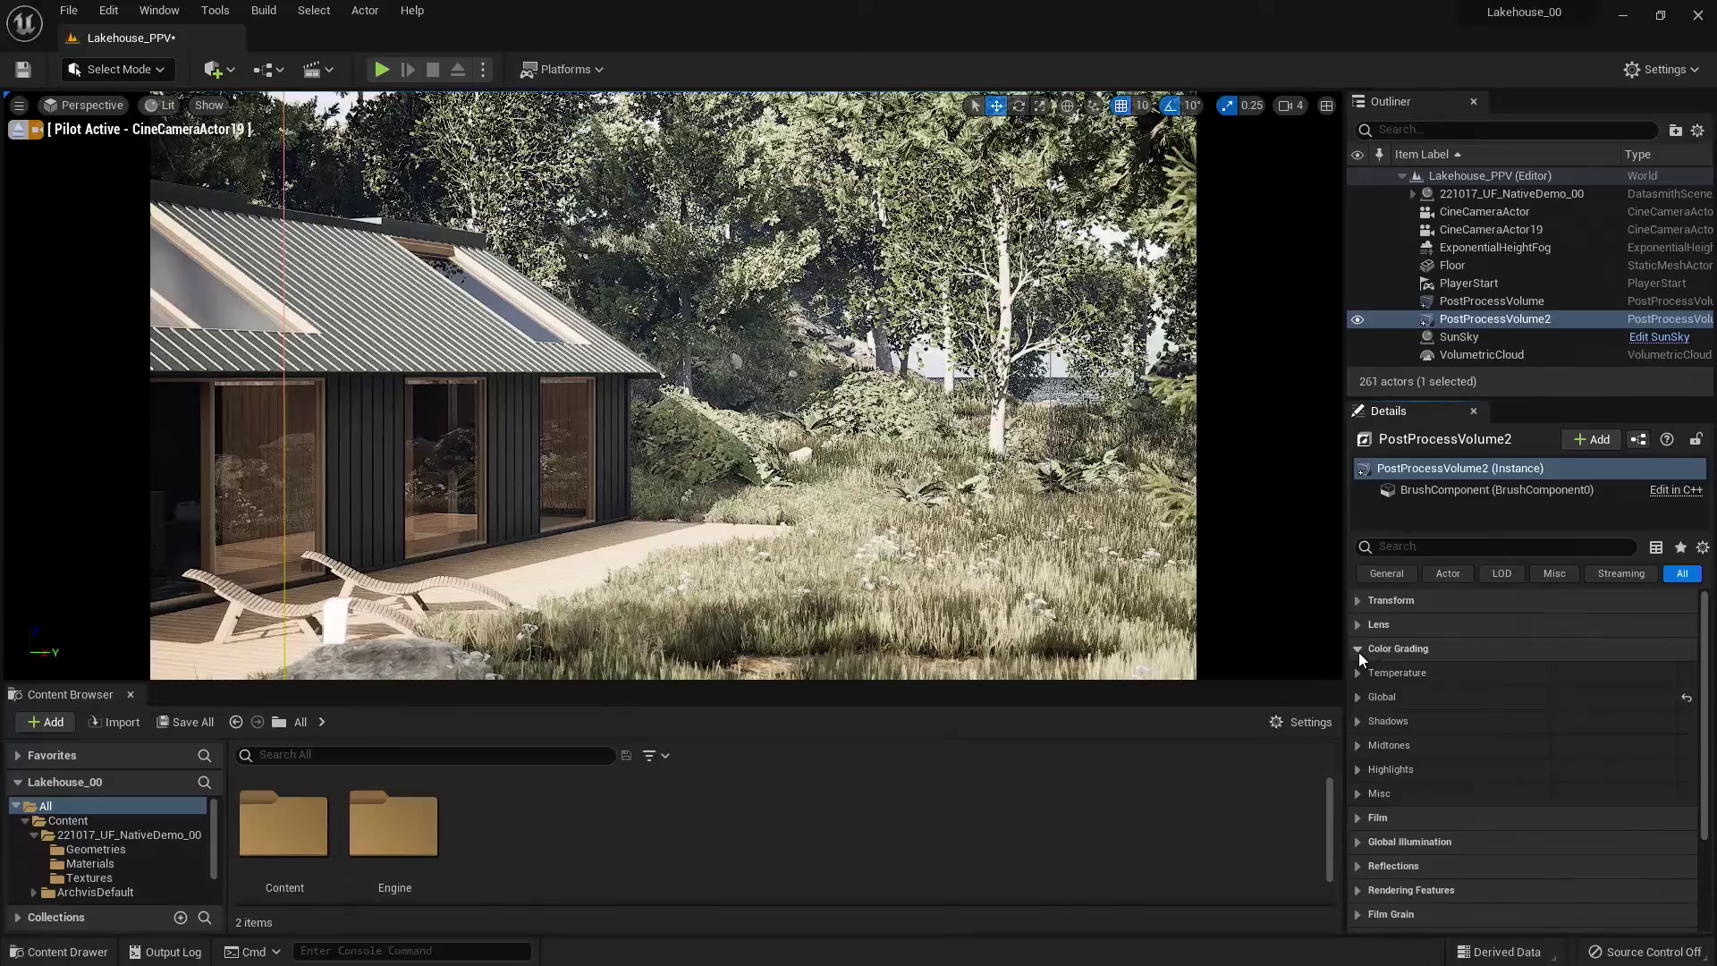
Override the Film tone curve with Slope 1.0 and Toe about 0.606.
{"action": "left_click", "coordinate": [1359, 650]}
{"action": "left_click", "coordinate": [1358, 673]}
{"action": "left_click", "coordinate": [1375, 697]}
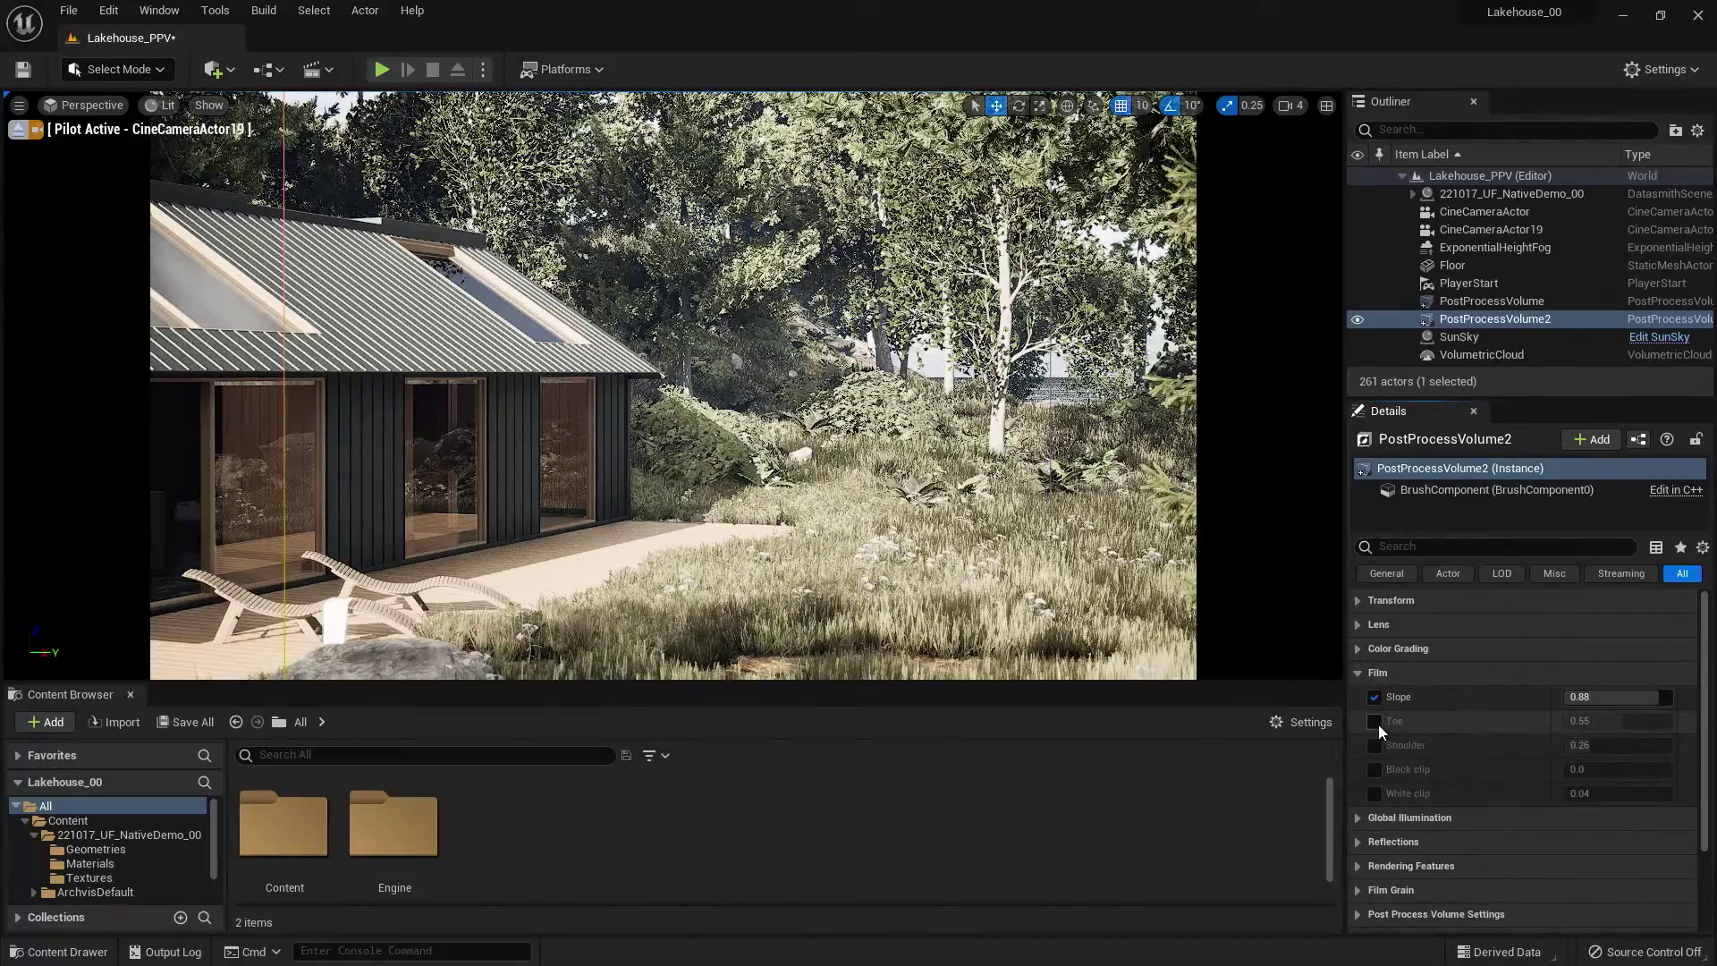
{"action": "left_click", "coordinate": [1375, 721]}
{"action": "mouse_move", "coordinate": [1610, 698]}
{"action": "left_mouse_down"}
{"action": "mouse_move", "coordinate": [1583, 697]}
{"action": "mouse_move", "coordinate": [1663, 697]}
{"action": "mouse_move", "coordinate": [1601, 721]}
{"action": "left_mouse_up"}
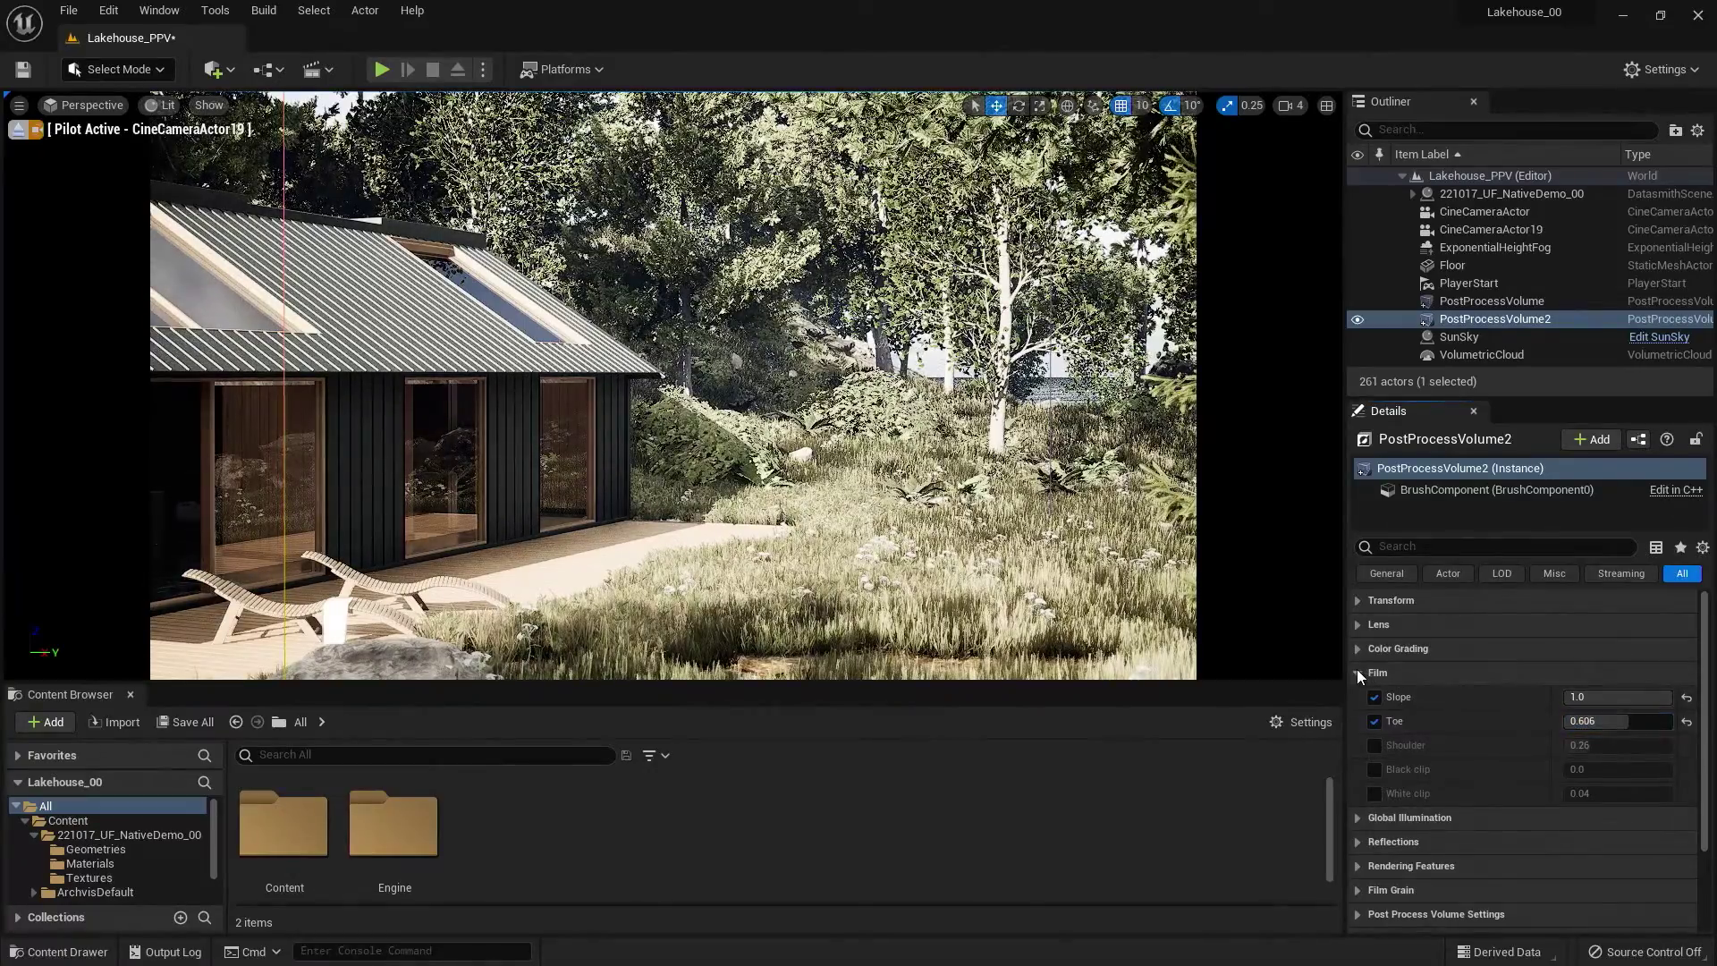
{"action": "left_click", "coordinate": [1357, 673]}
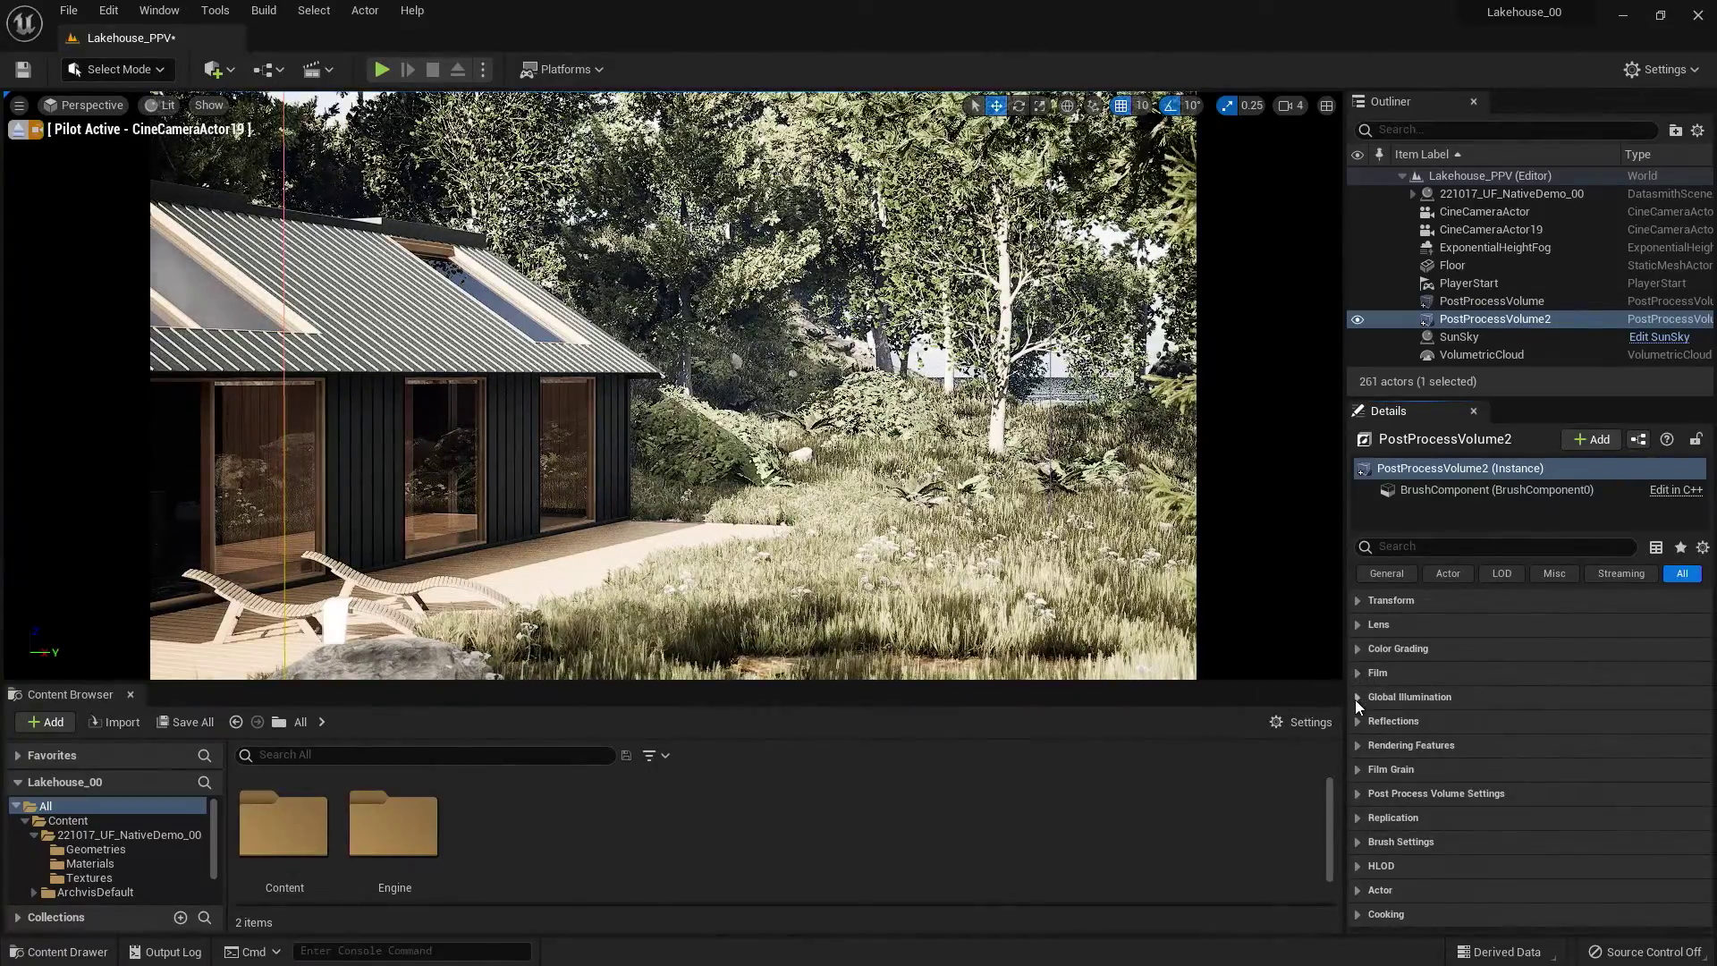
Browse the Global Illumination, Reflections and Rendering Features settings.
{"action": "left_click", "coordinate": [1357, 698]}
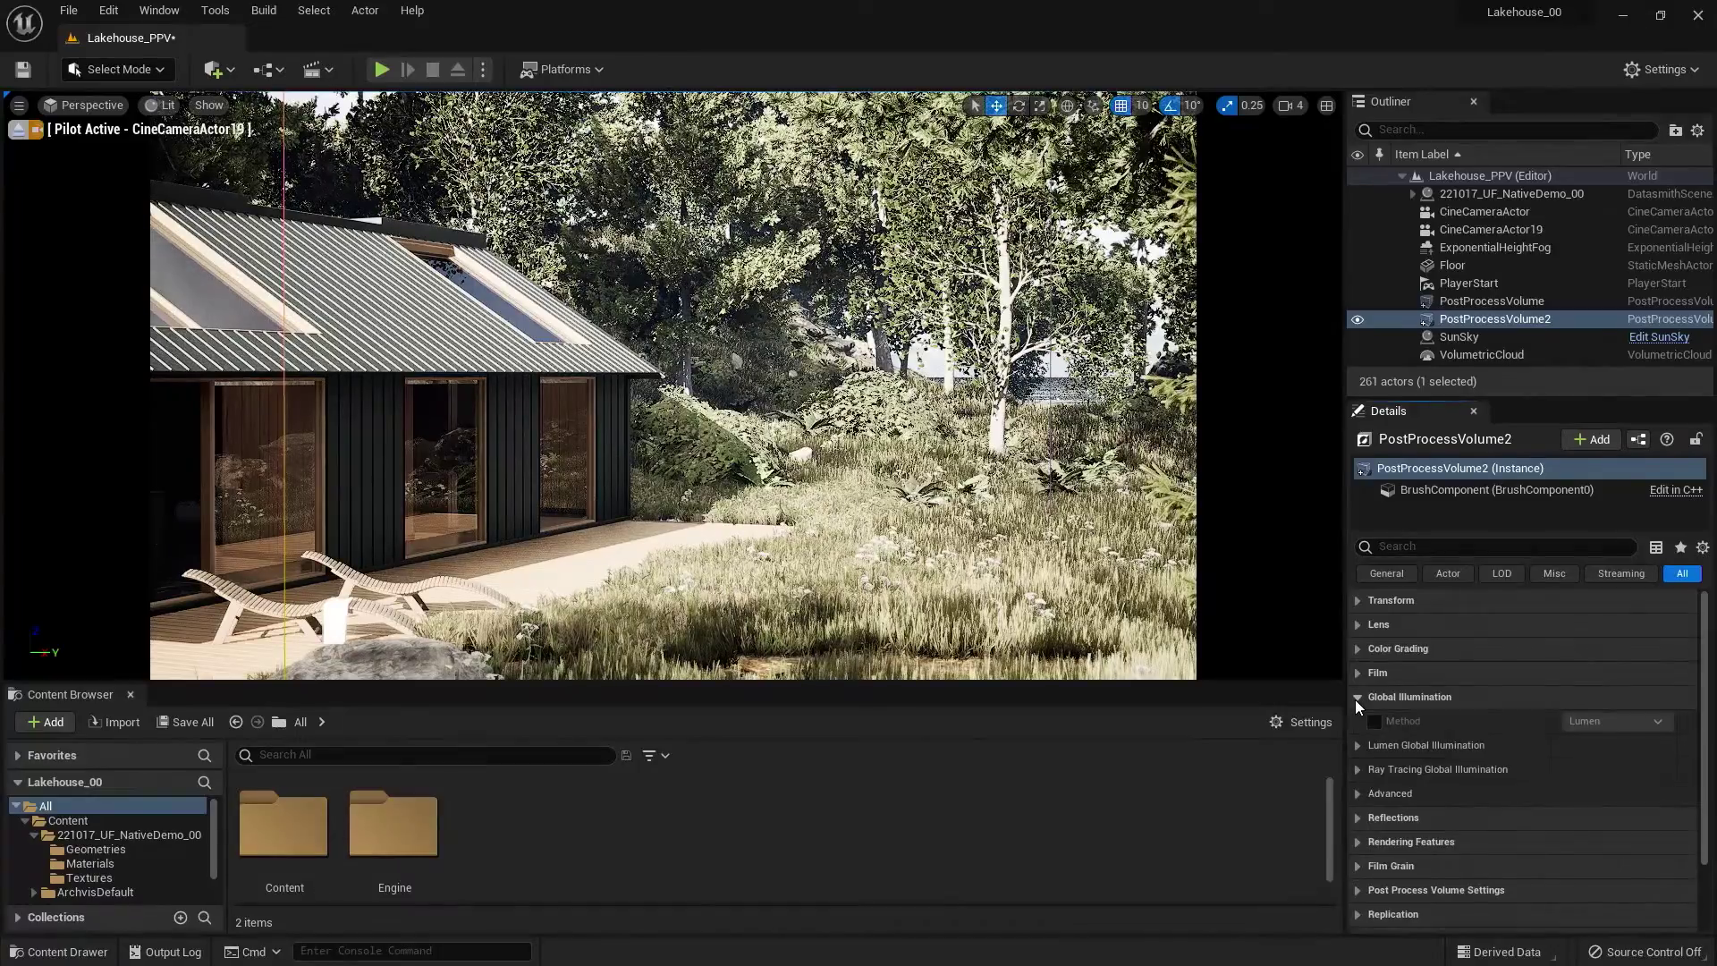
{"action": "left_click", "coordinate": [1357, 698]}
{"action": "left_click", "coordinate": [1358, 722]}
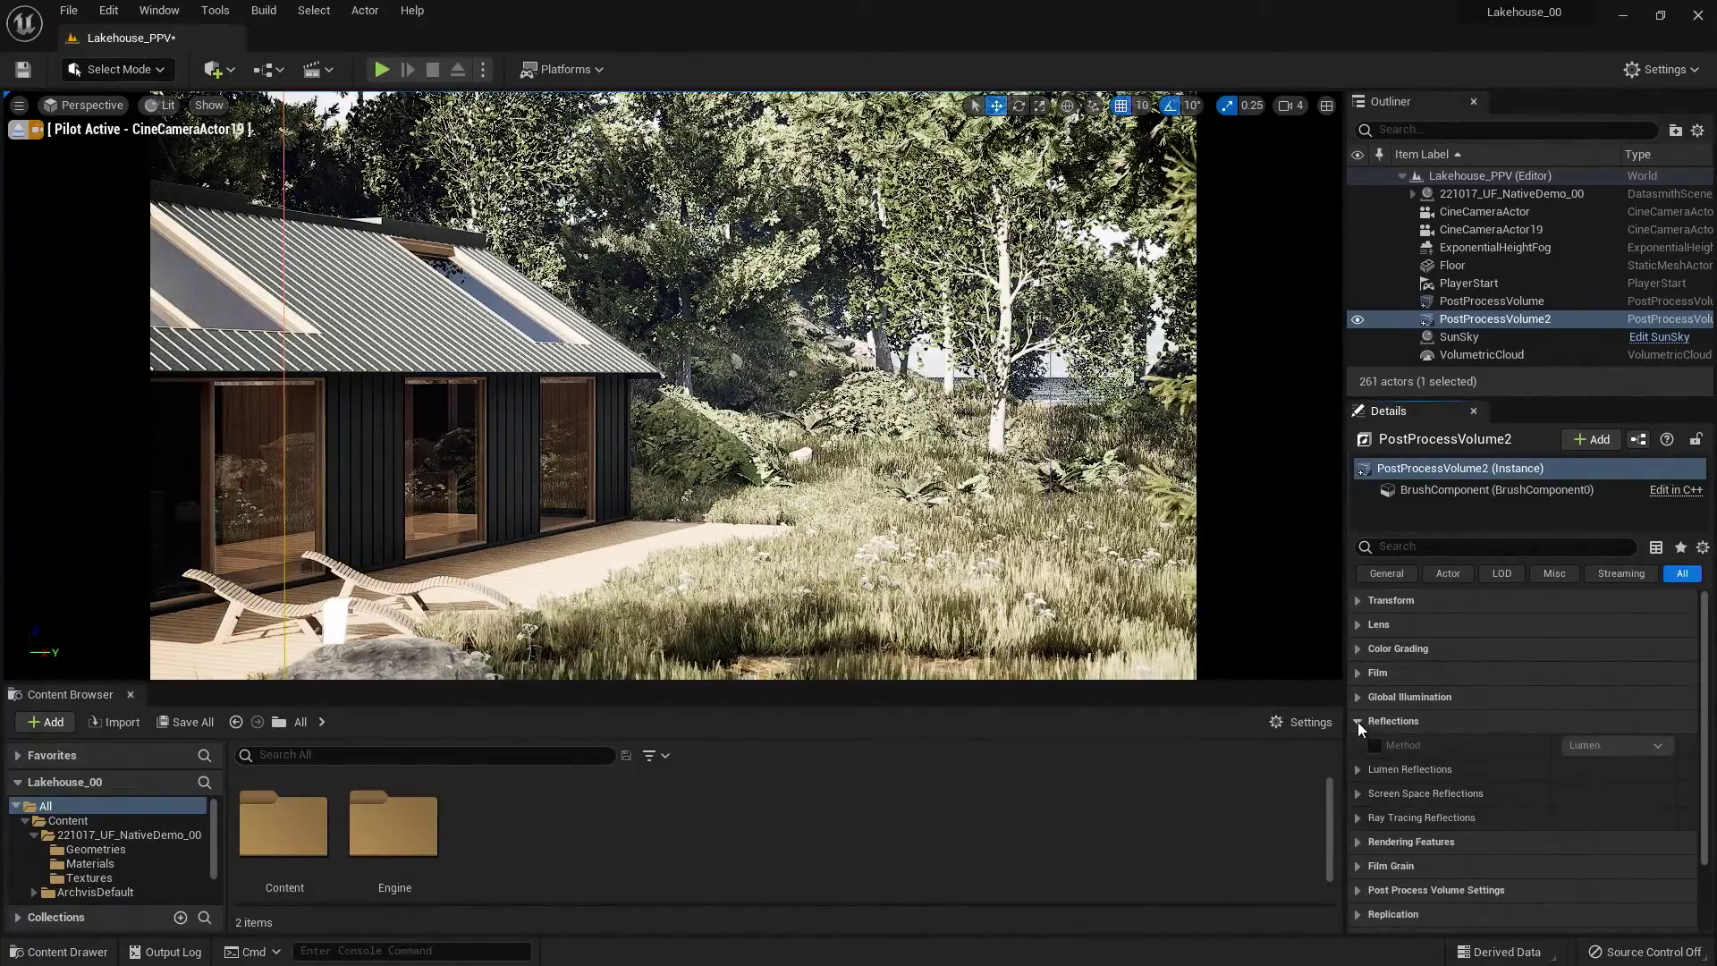
{"action": "left_click", "coordinate": [1358, 722]}
{"action": "left_click", "coordinate": [1358, 746]}
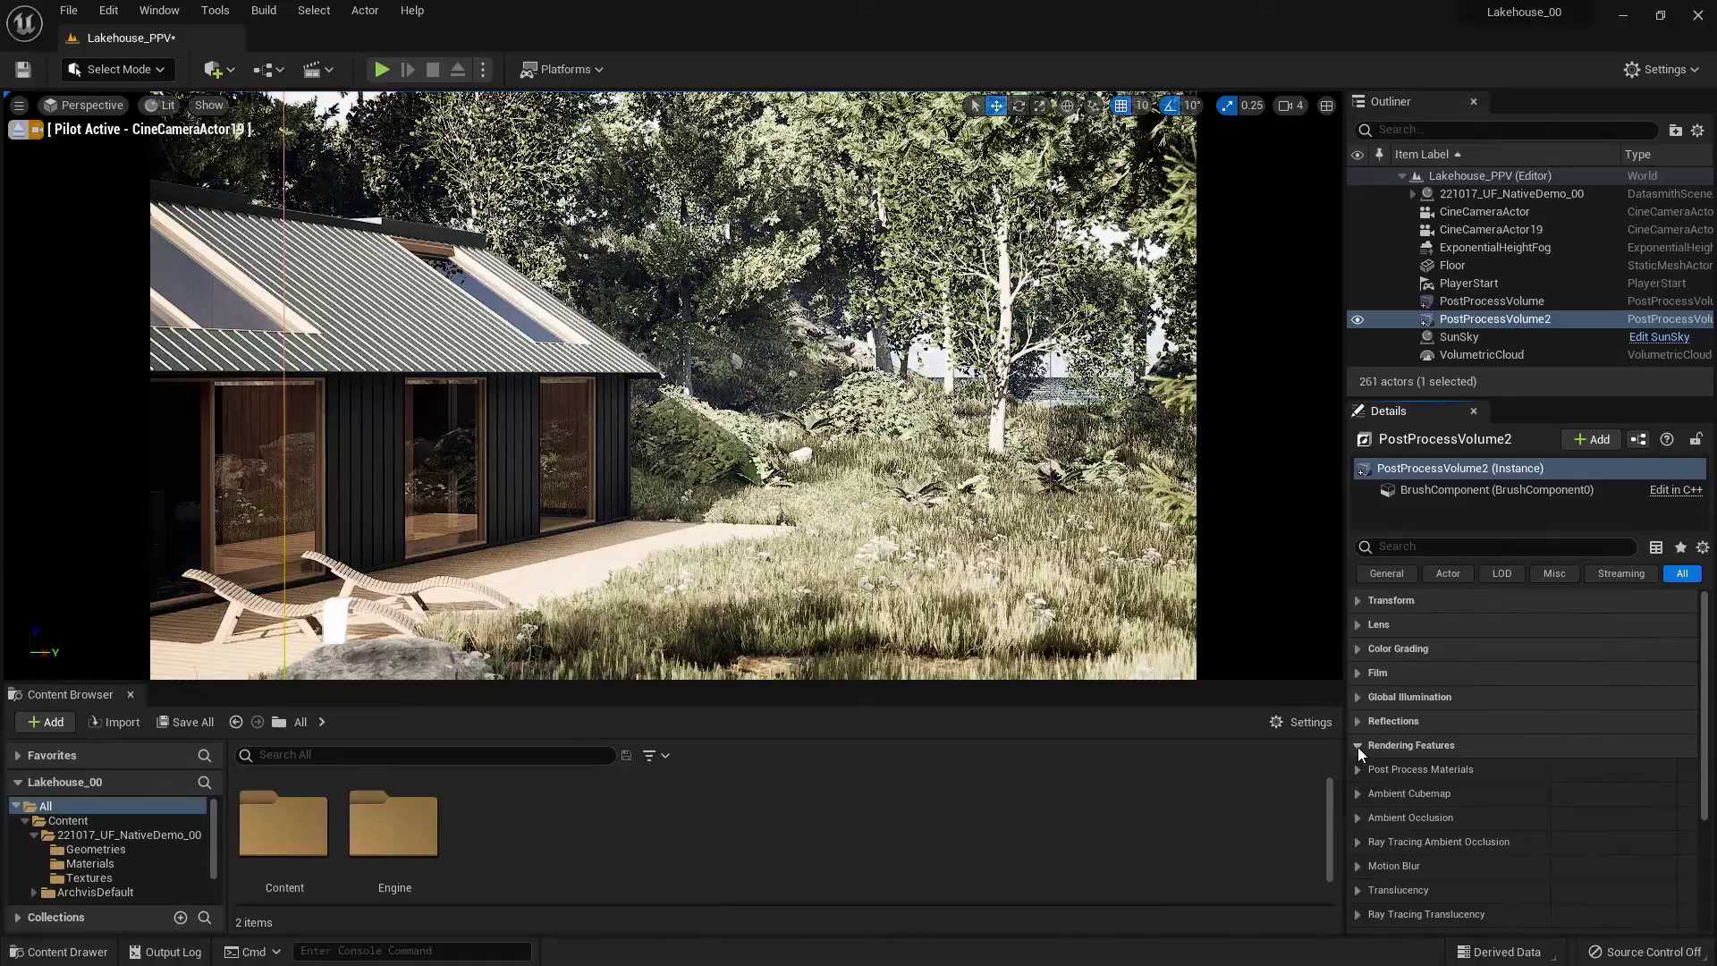
{"action": "scroll", "coordinate": [1358, 748], "scroll_direction": "down", "scroll_amount": 3}
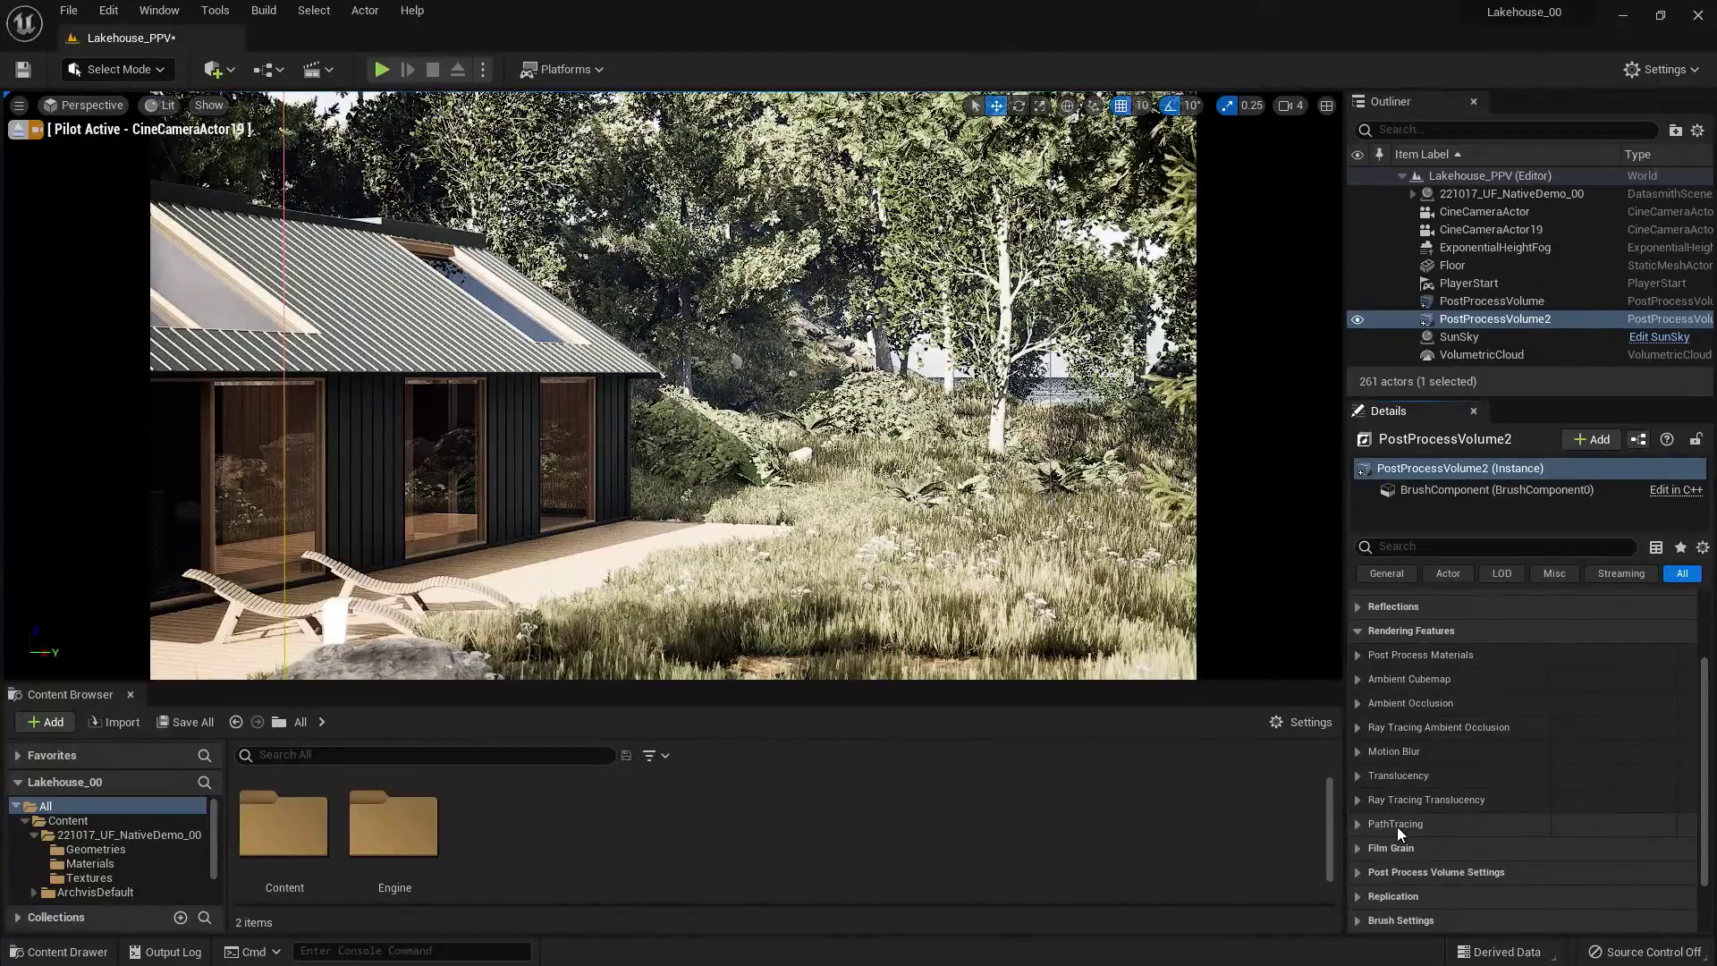
{"action": "left_click", "coordinate": [1357, 632]}
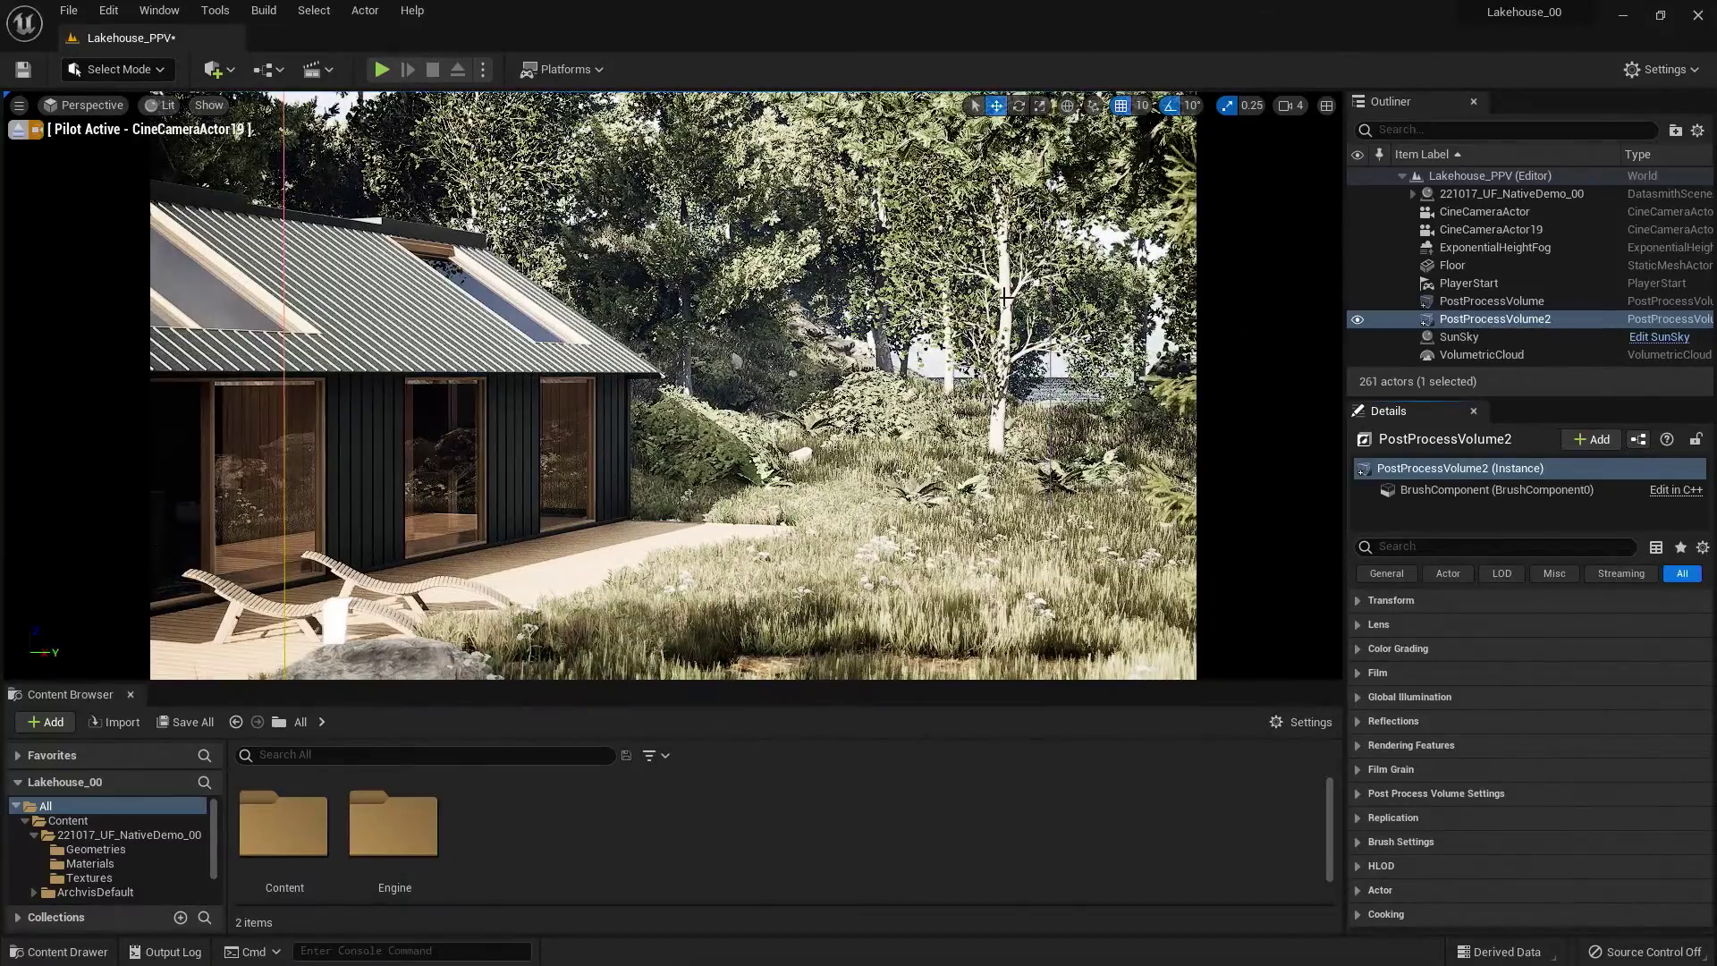
Switch the viewport to a Top wireframe view with Alt+J.
{"action": "left_click", "coordinate": [94, 105]}
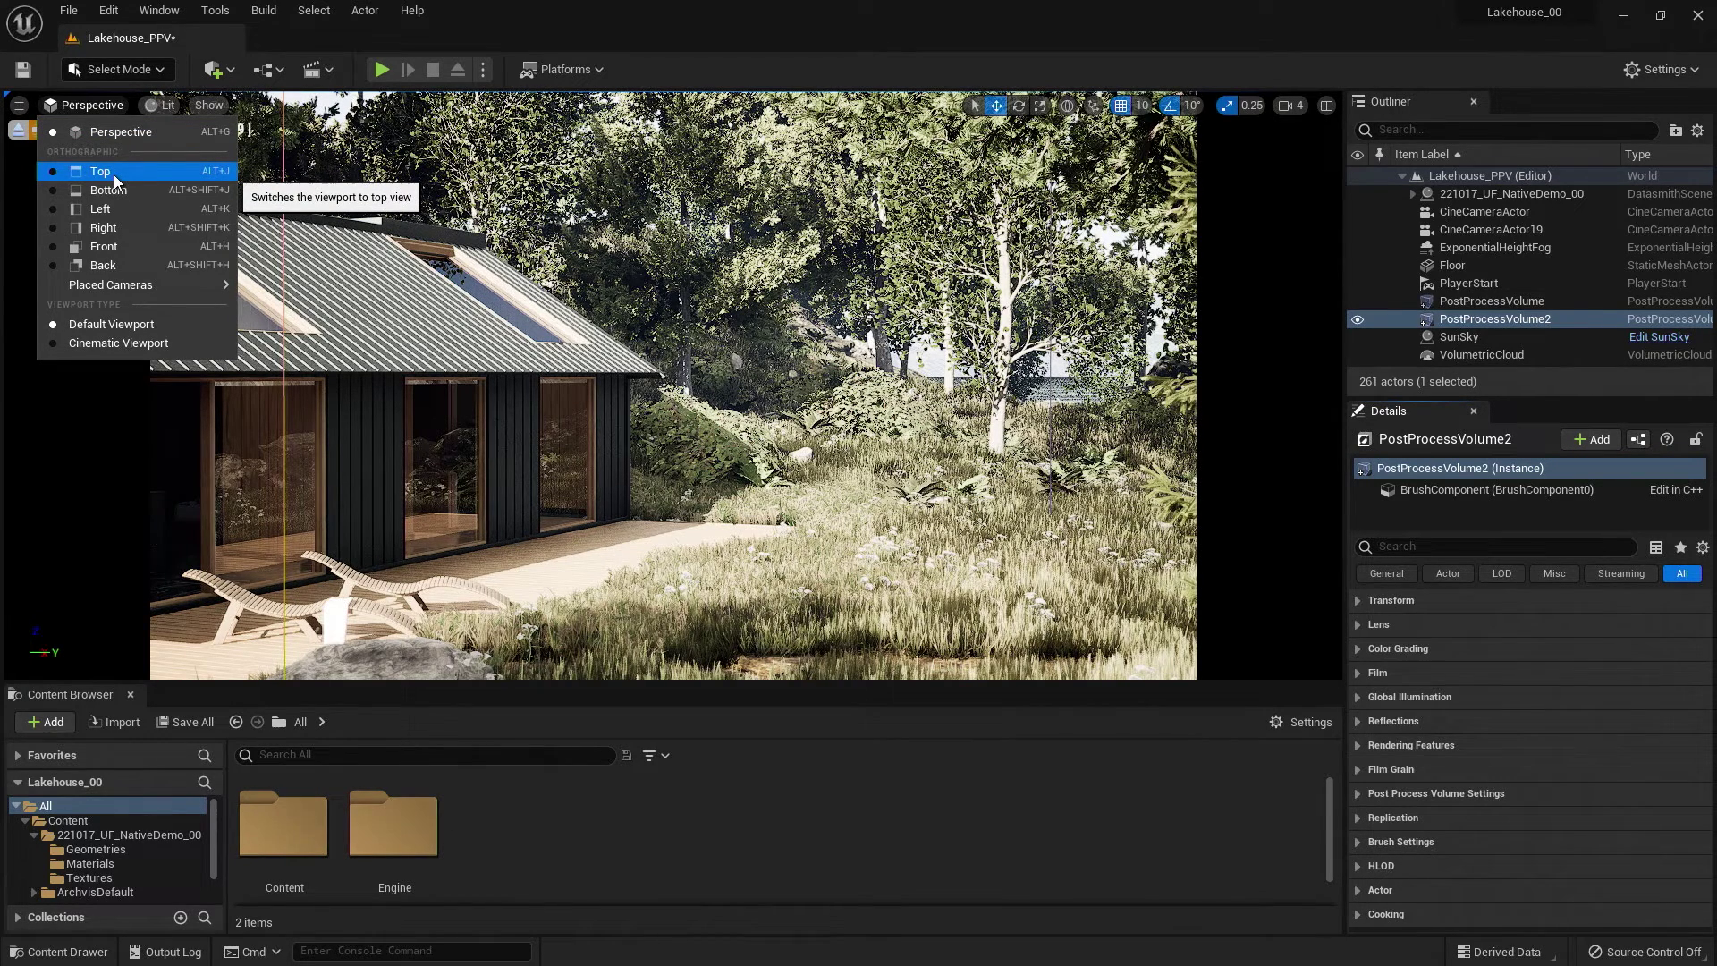
{"action": "left_click", "coordinate": [760, 392]}
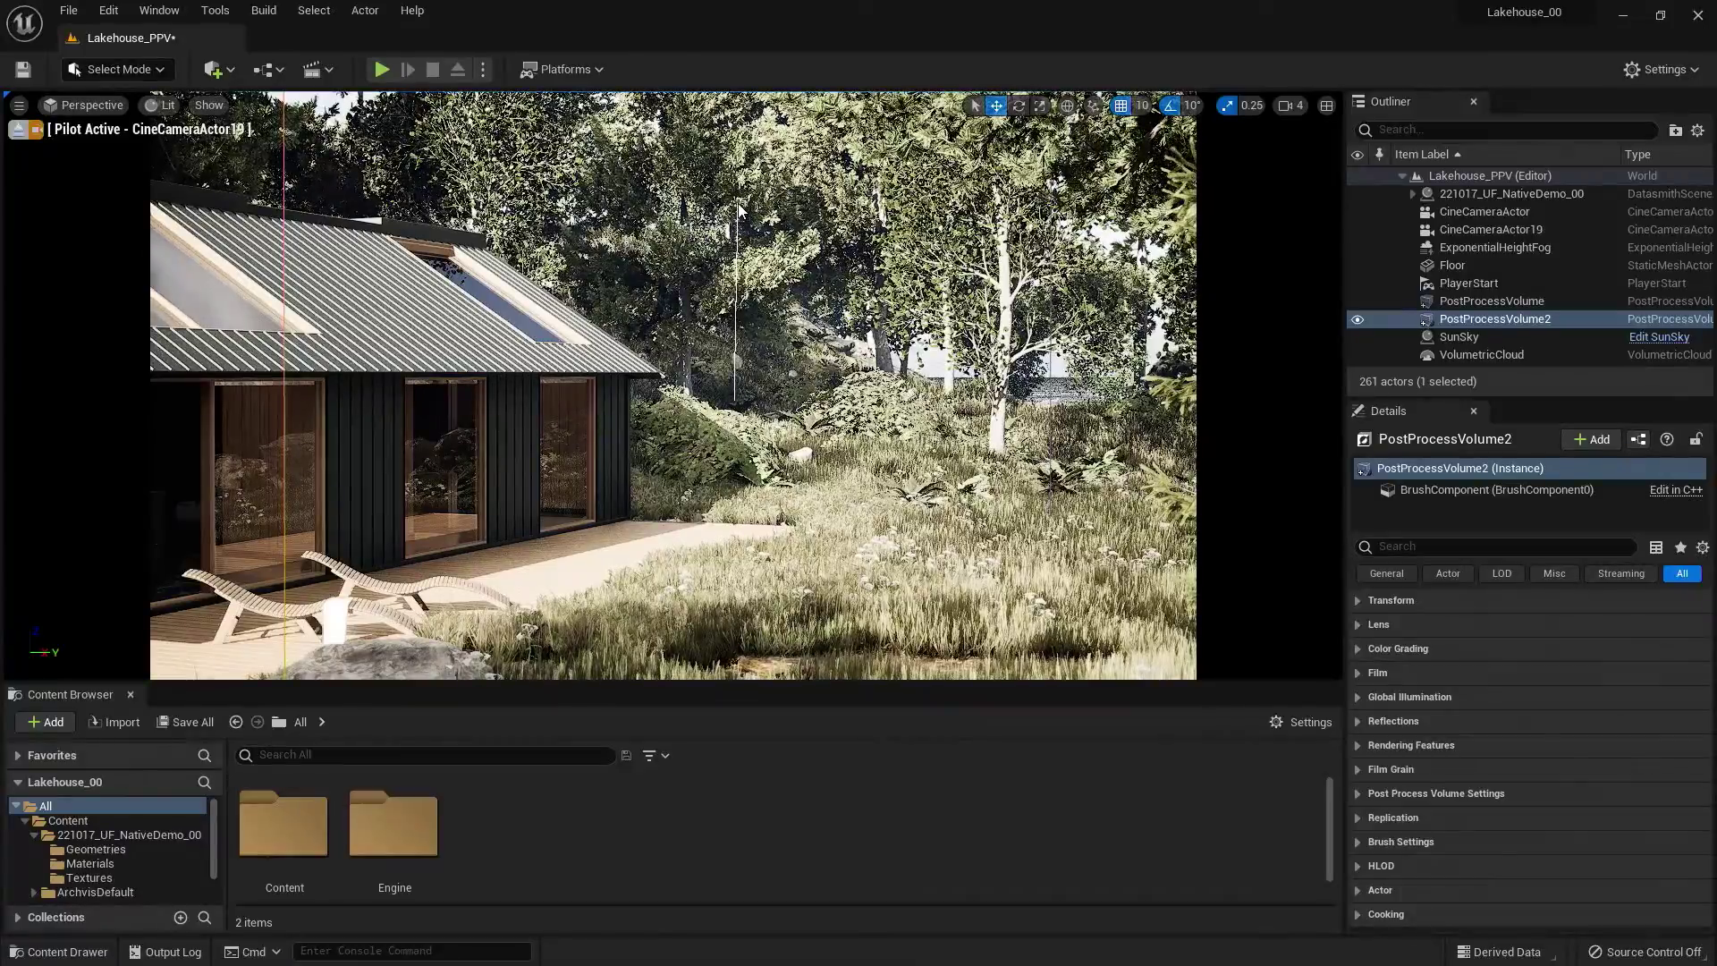
{"action": "key", "text": "alt+j"}
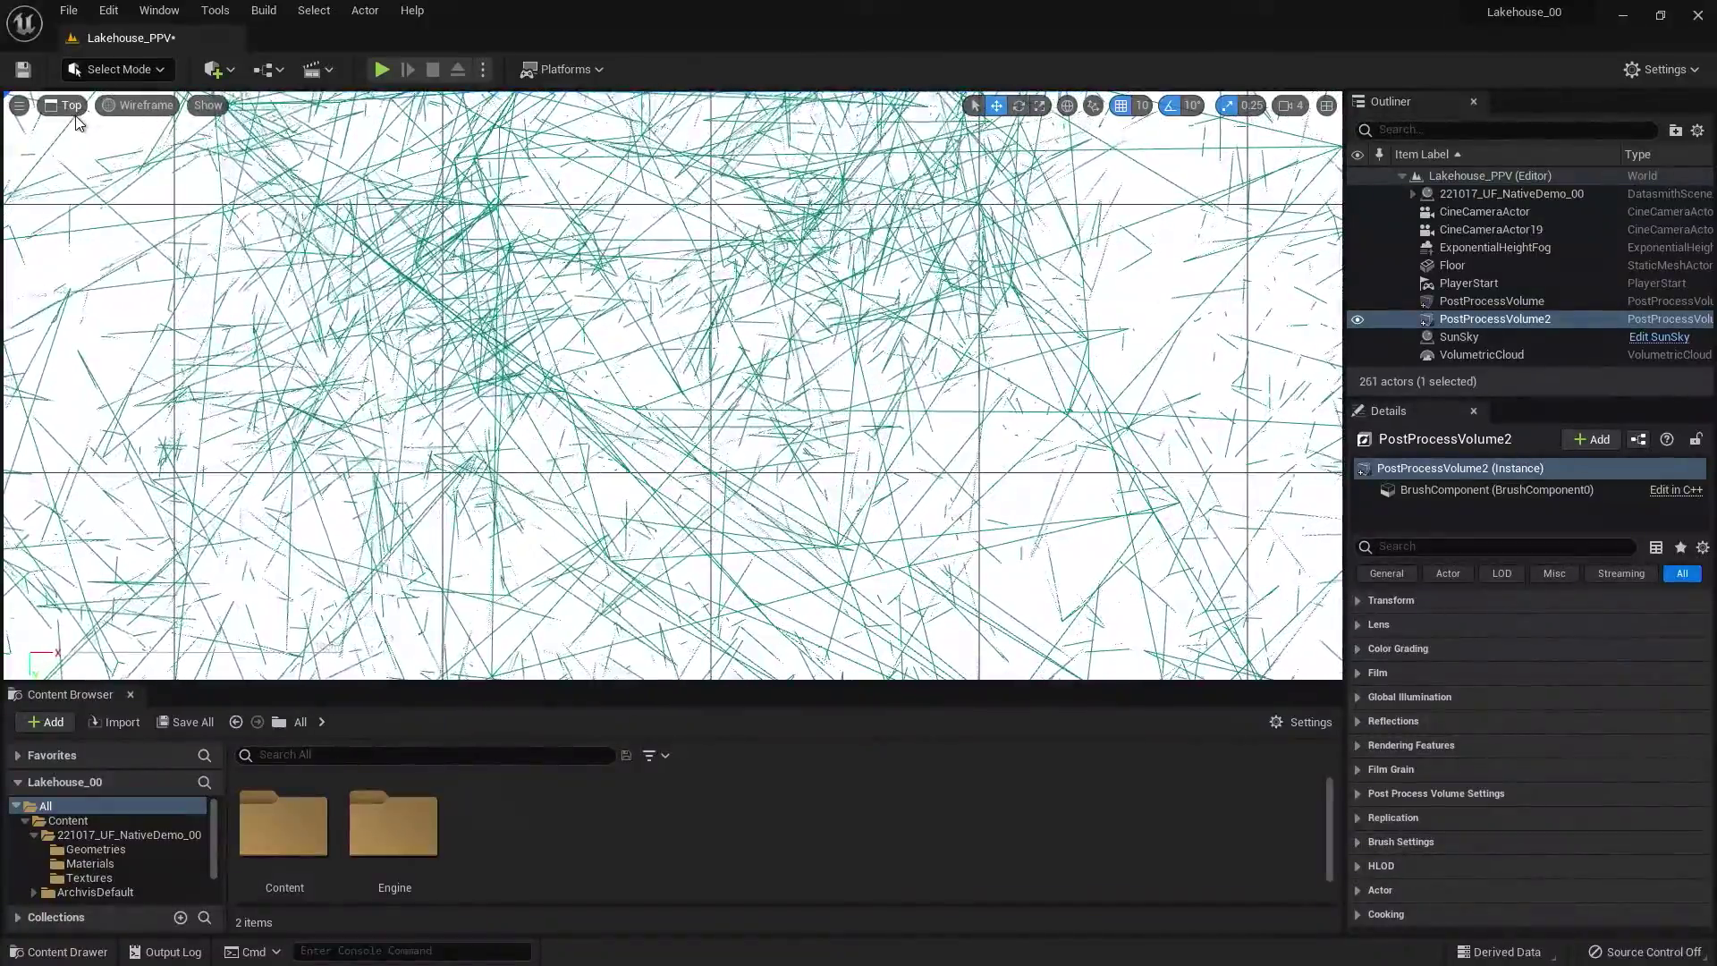
Focus on PostProcessVolume2 and move it up and right onto the rectangular outline.
{"action": "left_click", "coordinate": [1490, 319]}
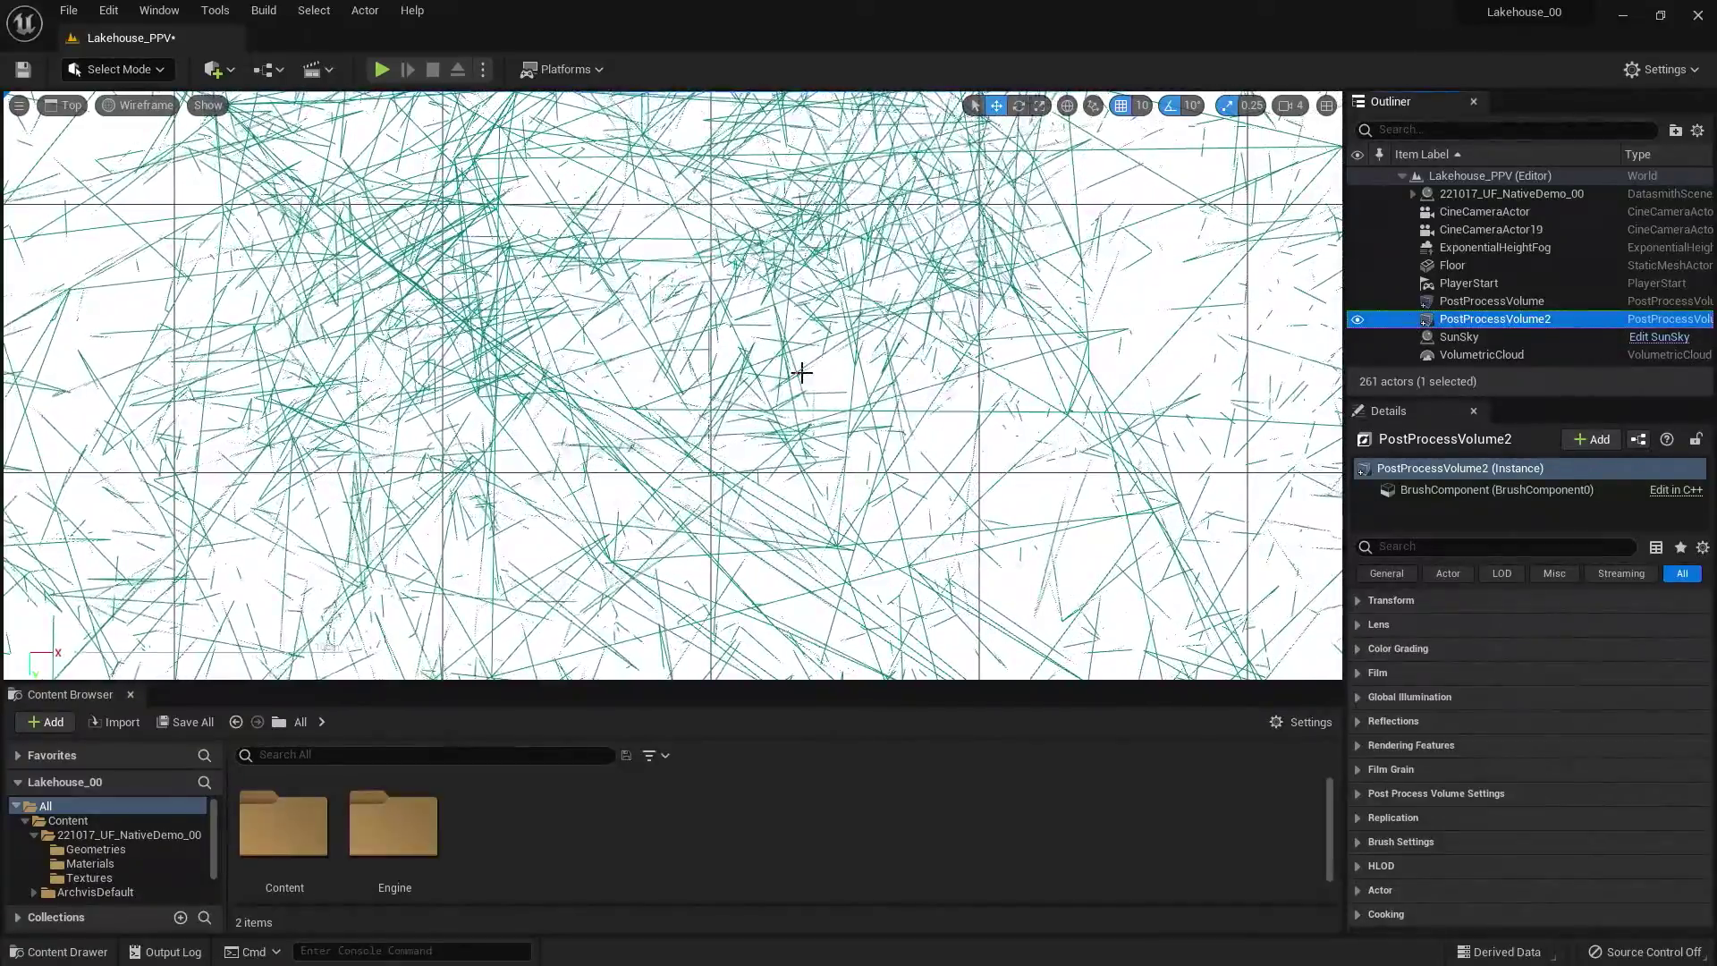
{"action": "key", "text": "f"}
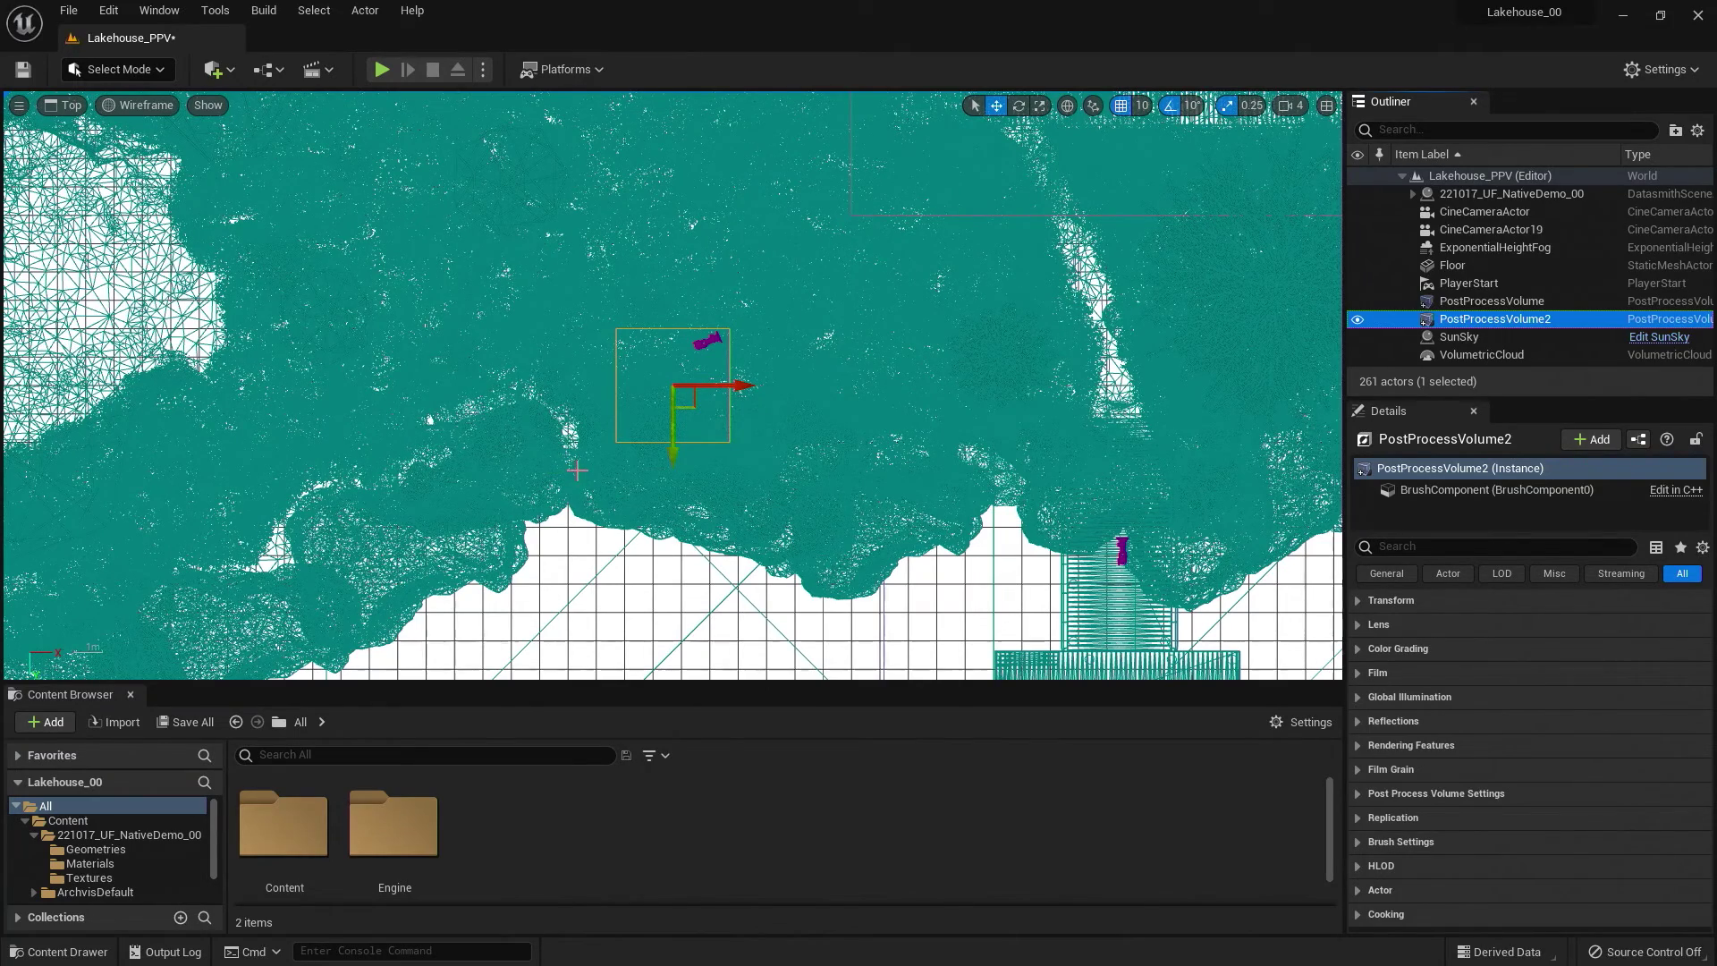
{"action": "scroll", "coordinate": [564, 482], "scroll_direction": "down", "scroll_amount": 4}
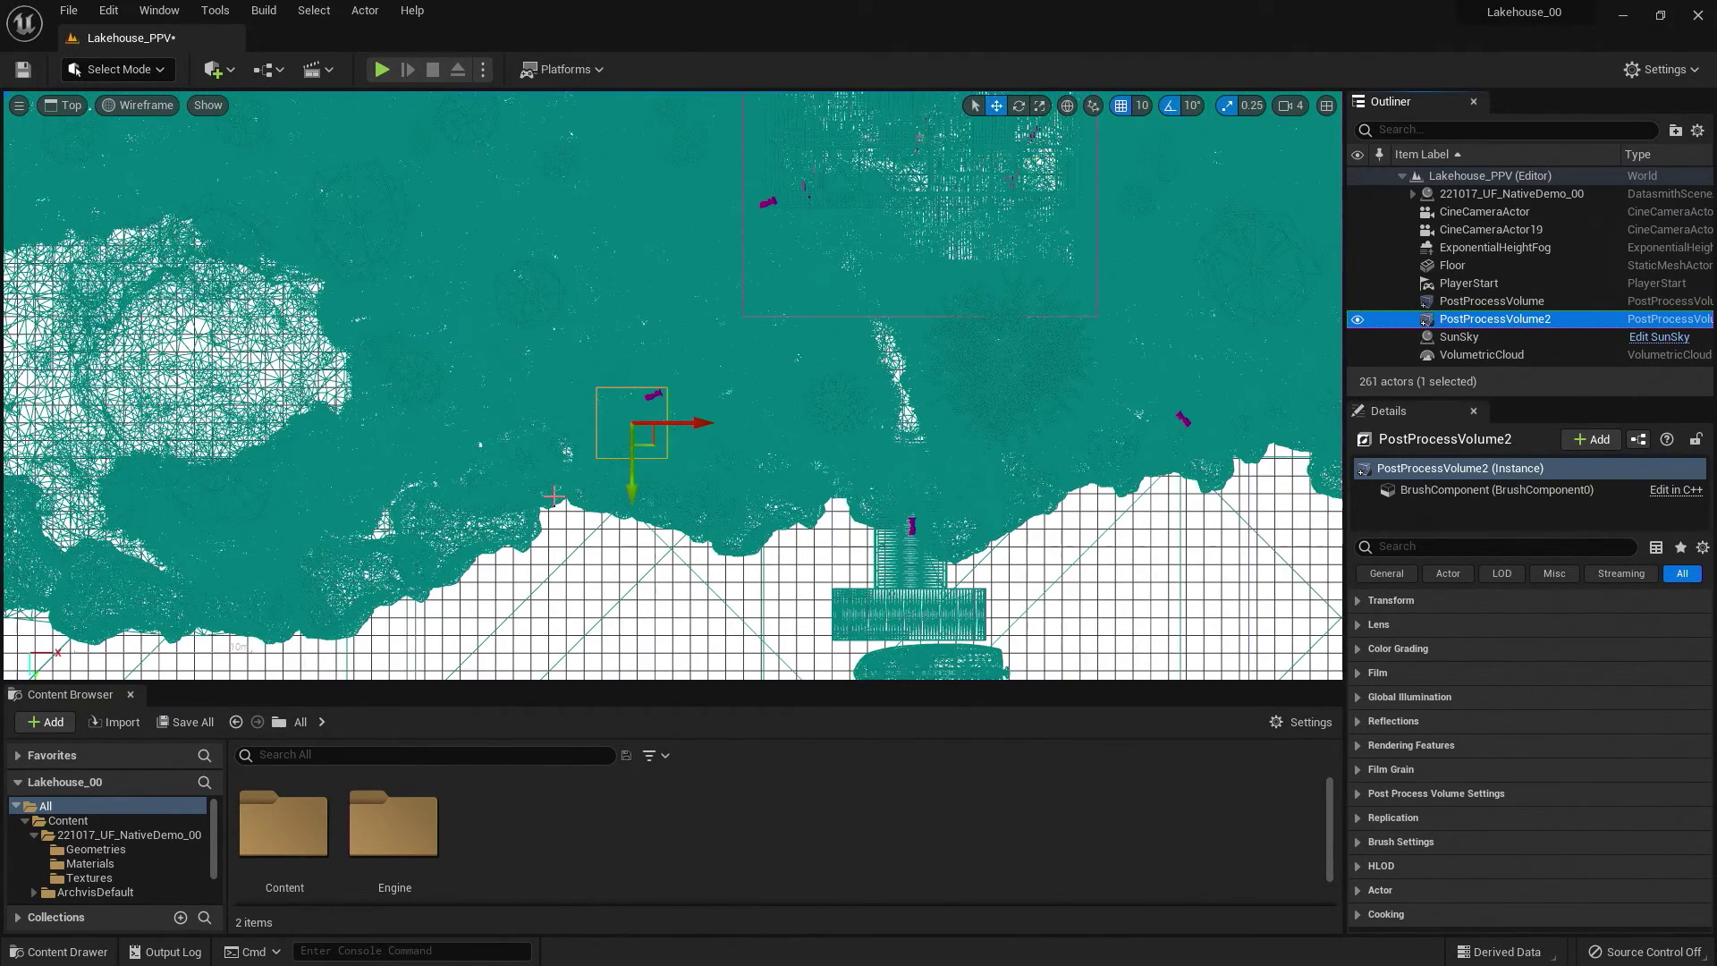
{"action": "left_click", "coordinate": [646, 456]}
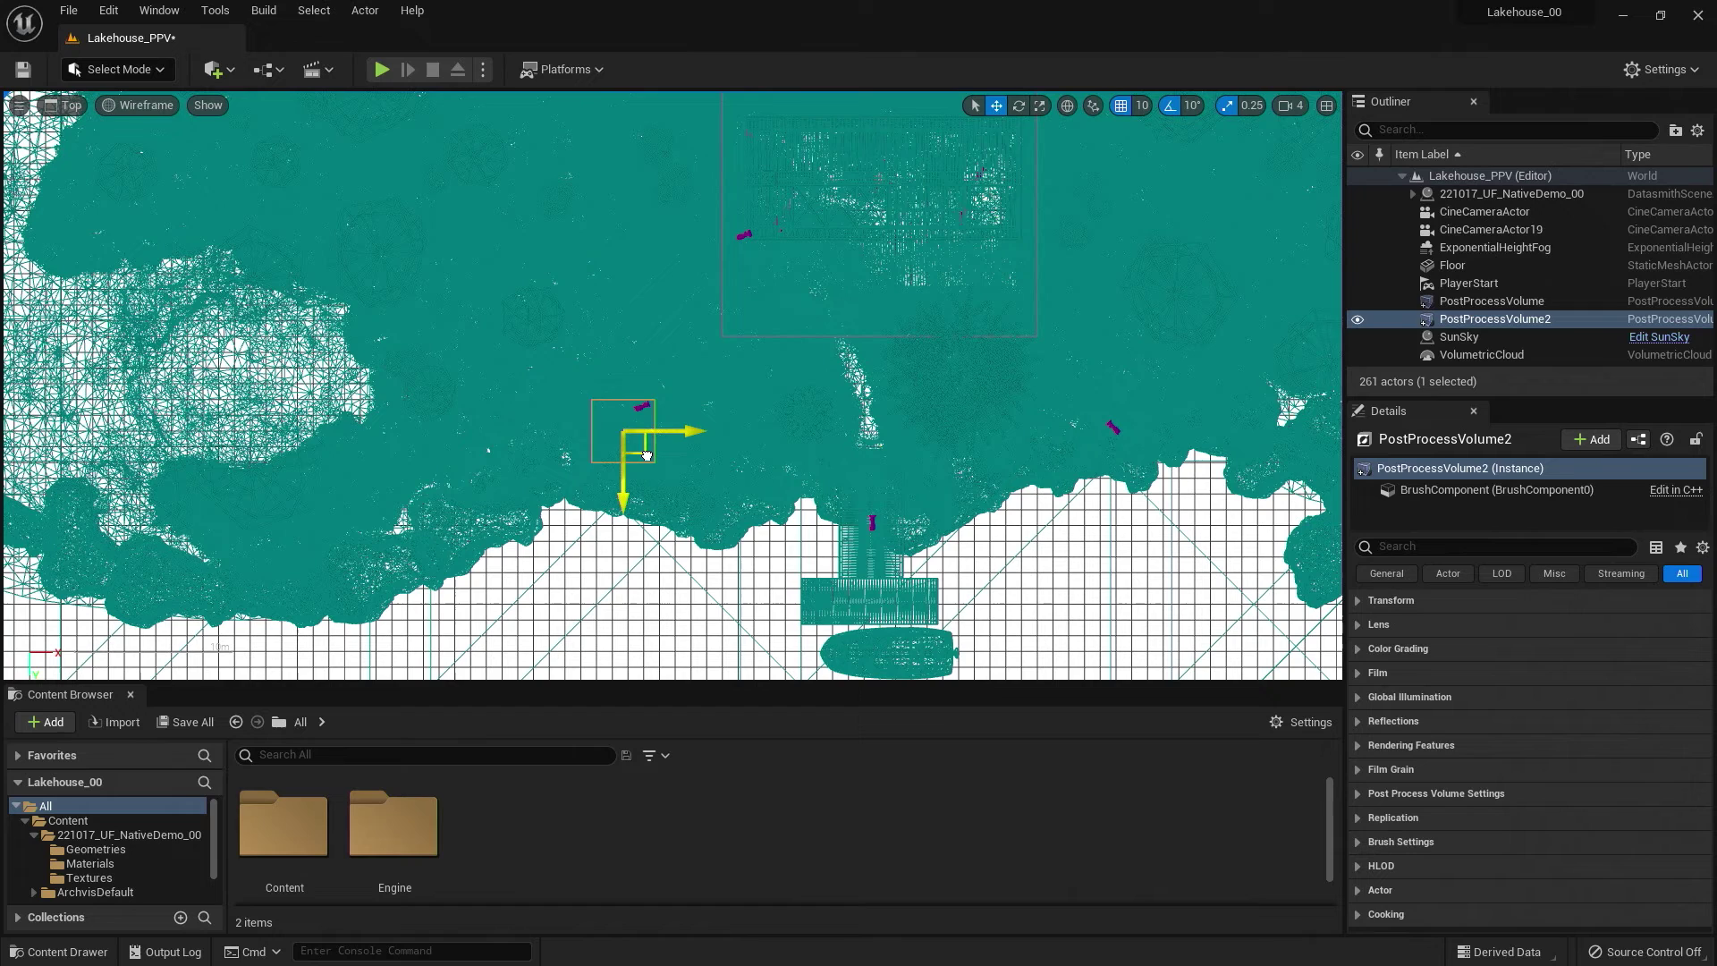
{"action": "left_click_drag", "start_coordinate": [647, 456], "coordinate": [915, 202]}
Set PostProcessVolume2's Scale X to 8 and Y to 3, keeping Z at 2.
{"action": "left_click", "coordinate": [1361, 603]}
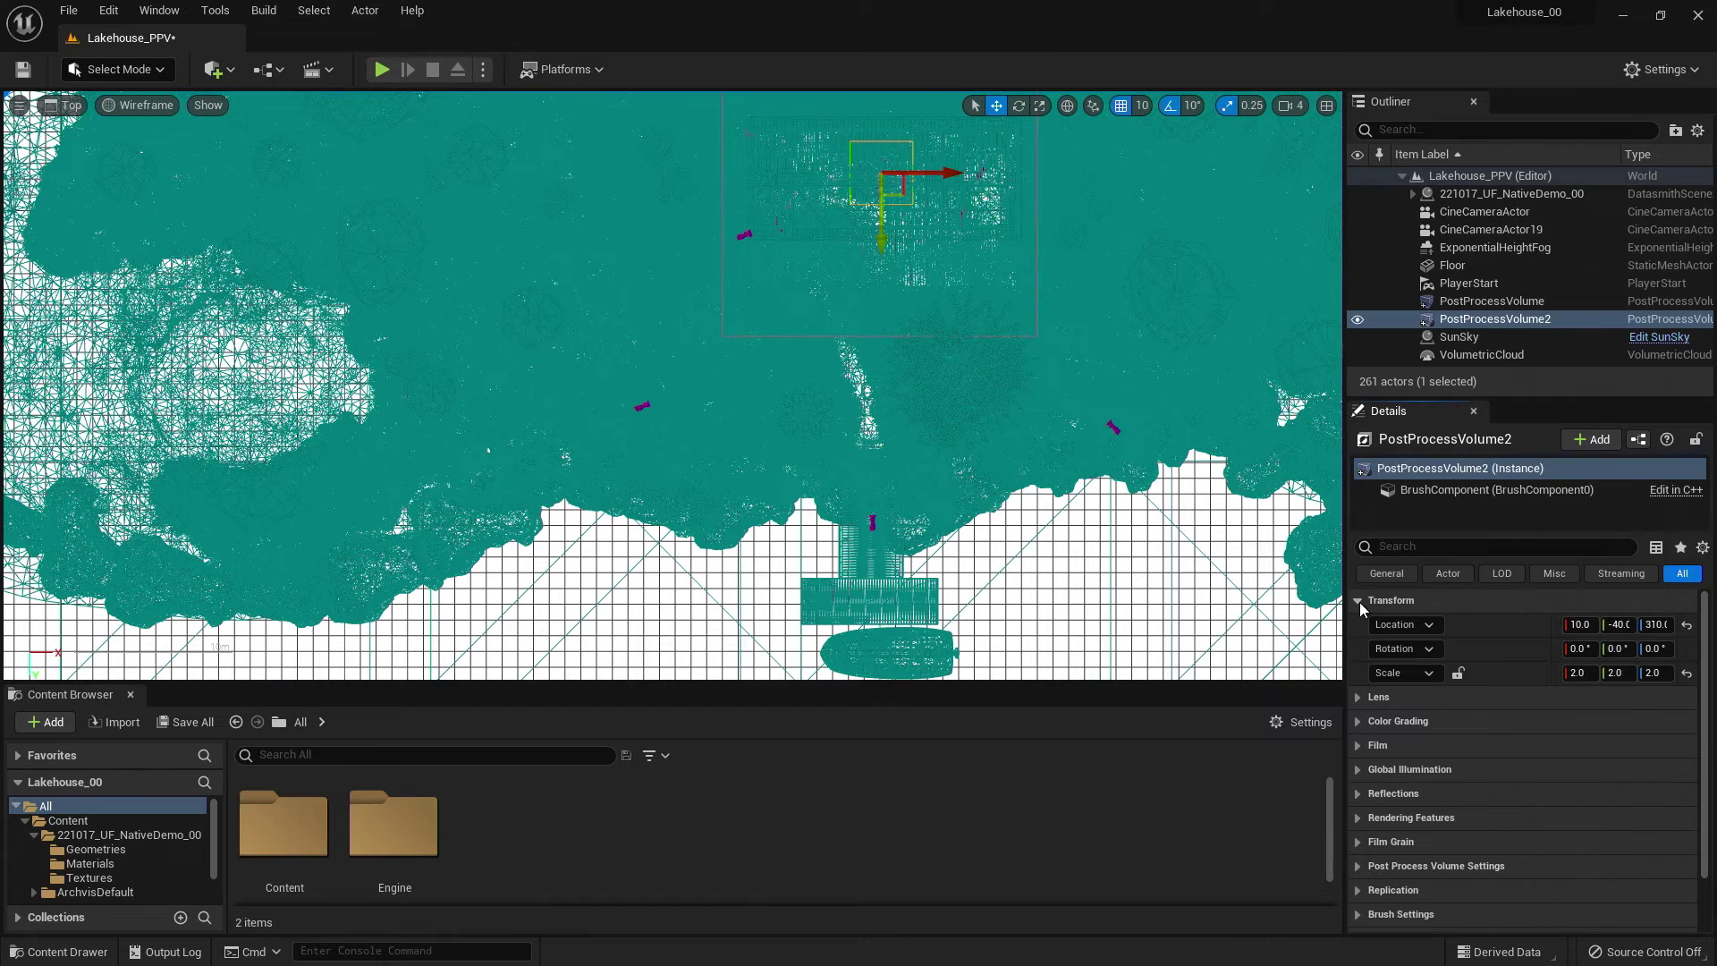
{"action": "left_click", "coordinate": [1579, 673]}
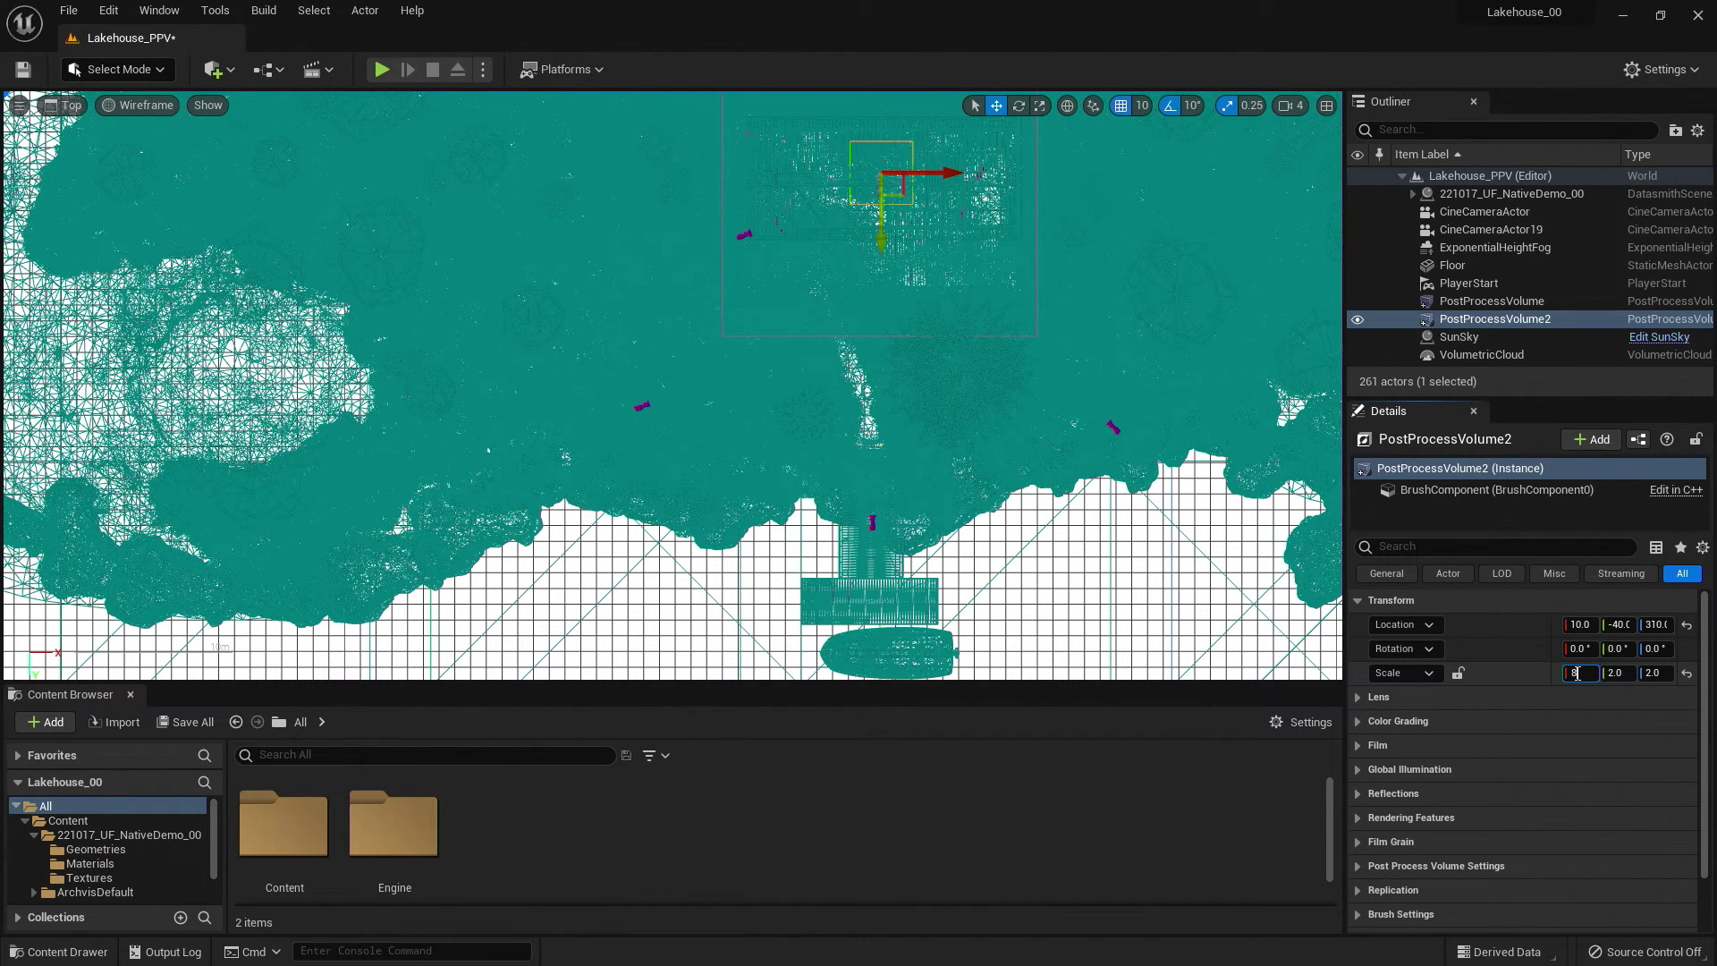
{"action": "type", "text": "8"}
{"action": "key", "text": "Return"}
{"action": "key", "text": "Tab"}
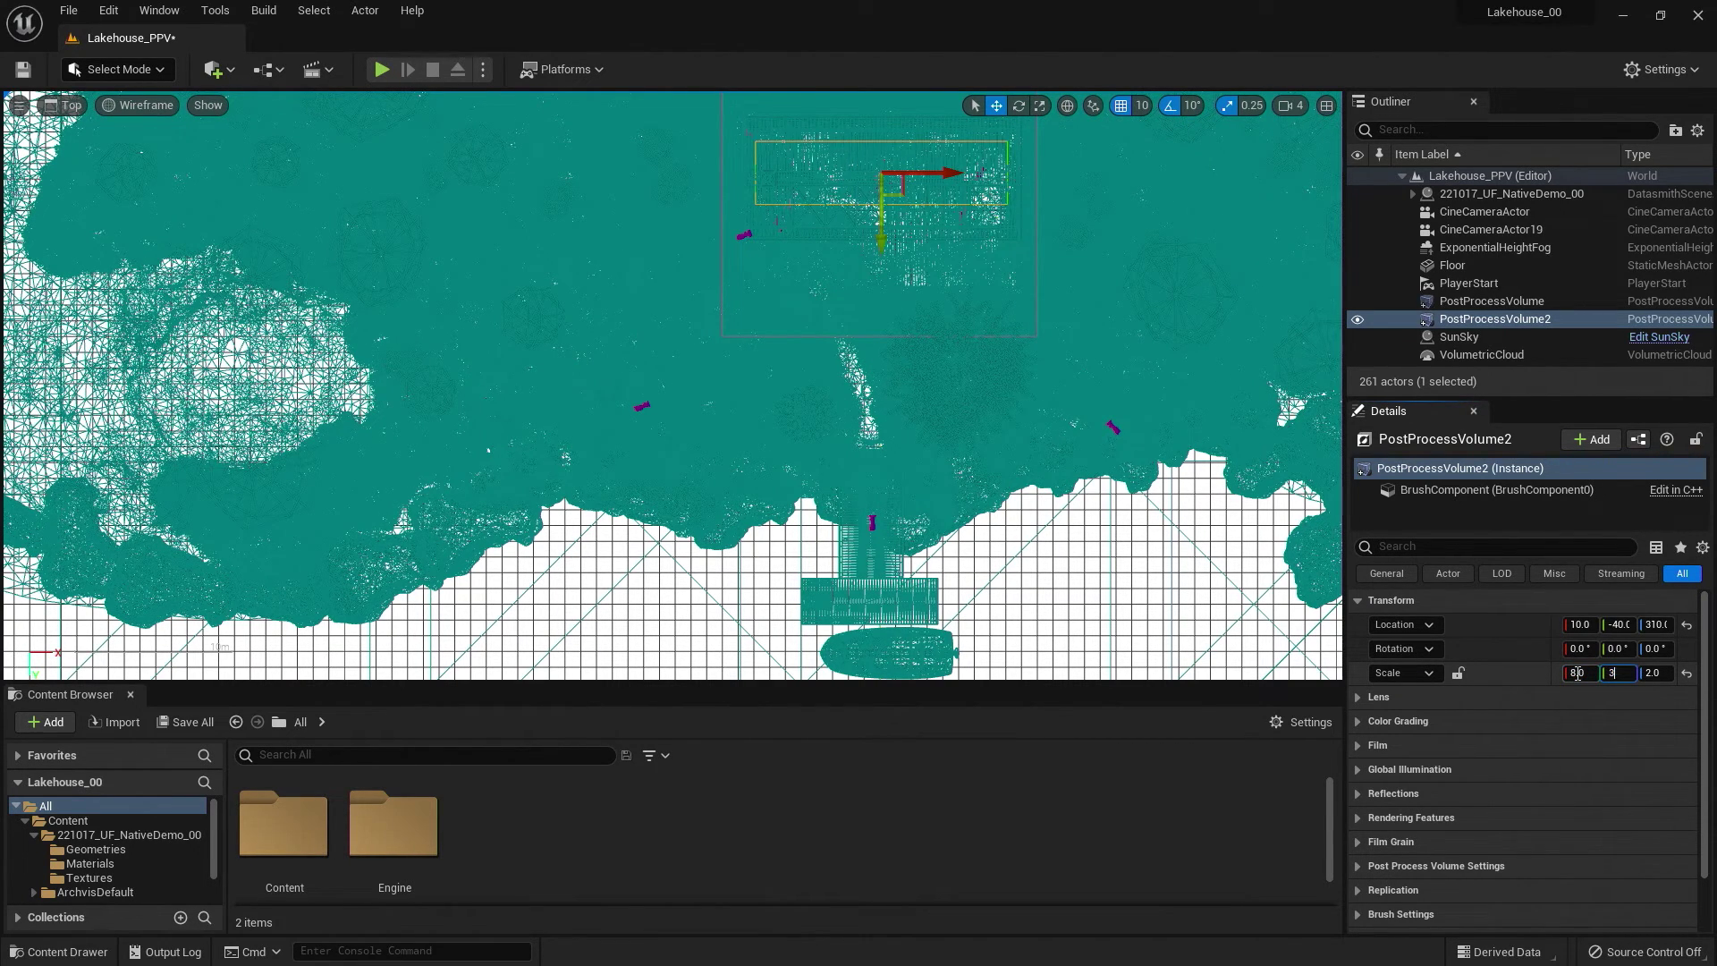
{"action": "key", "text": "Return"}
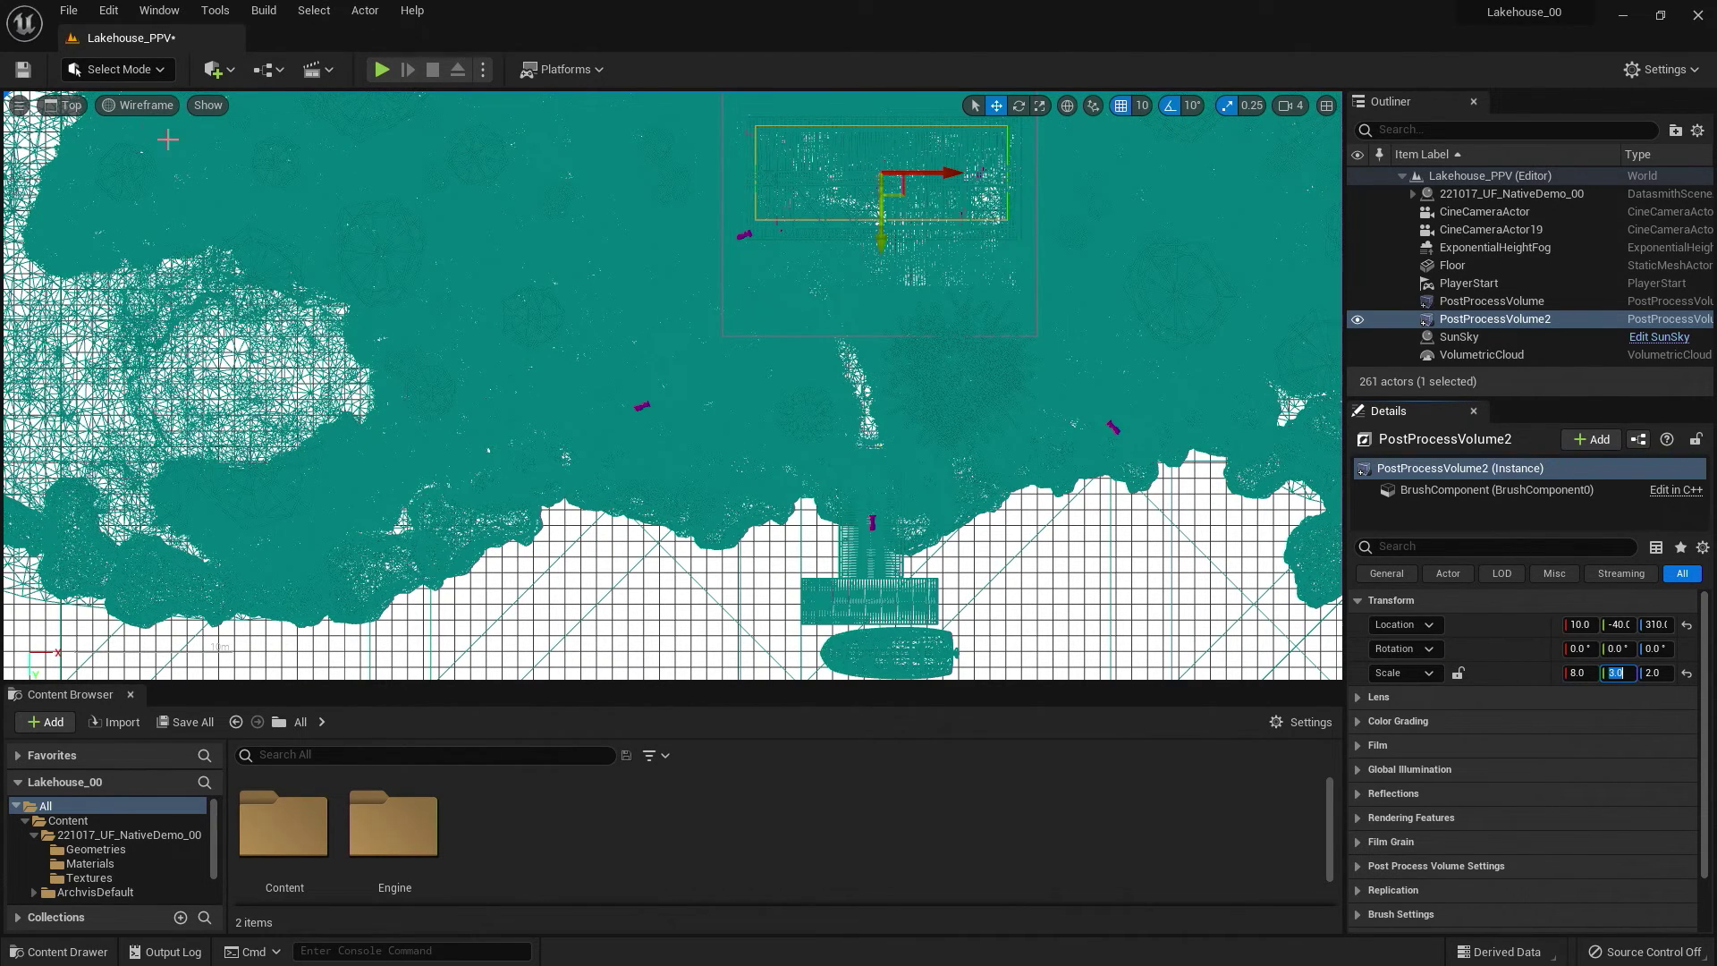
{"action": "left_click", "coordinate": [66, 104]}
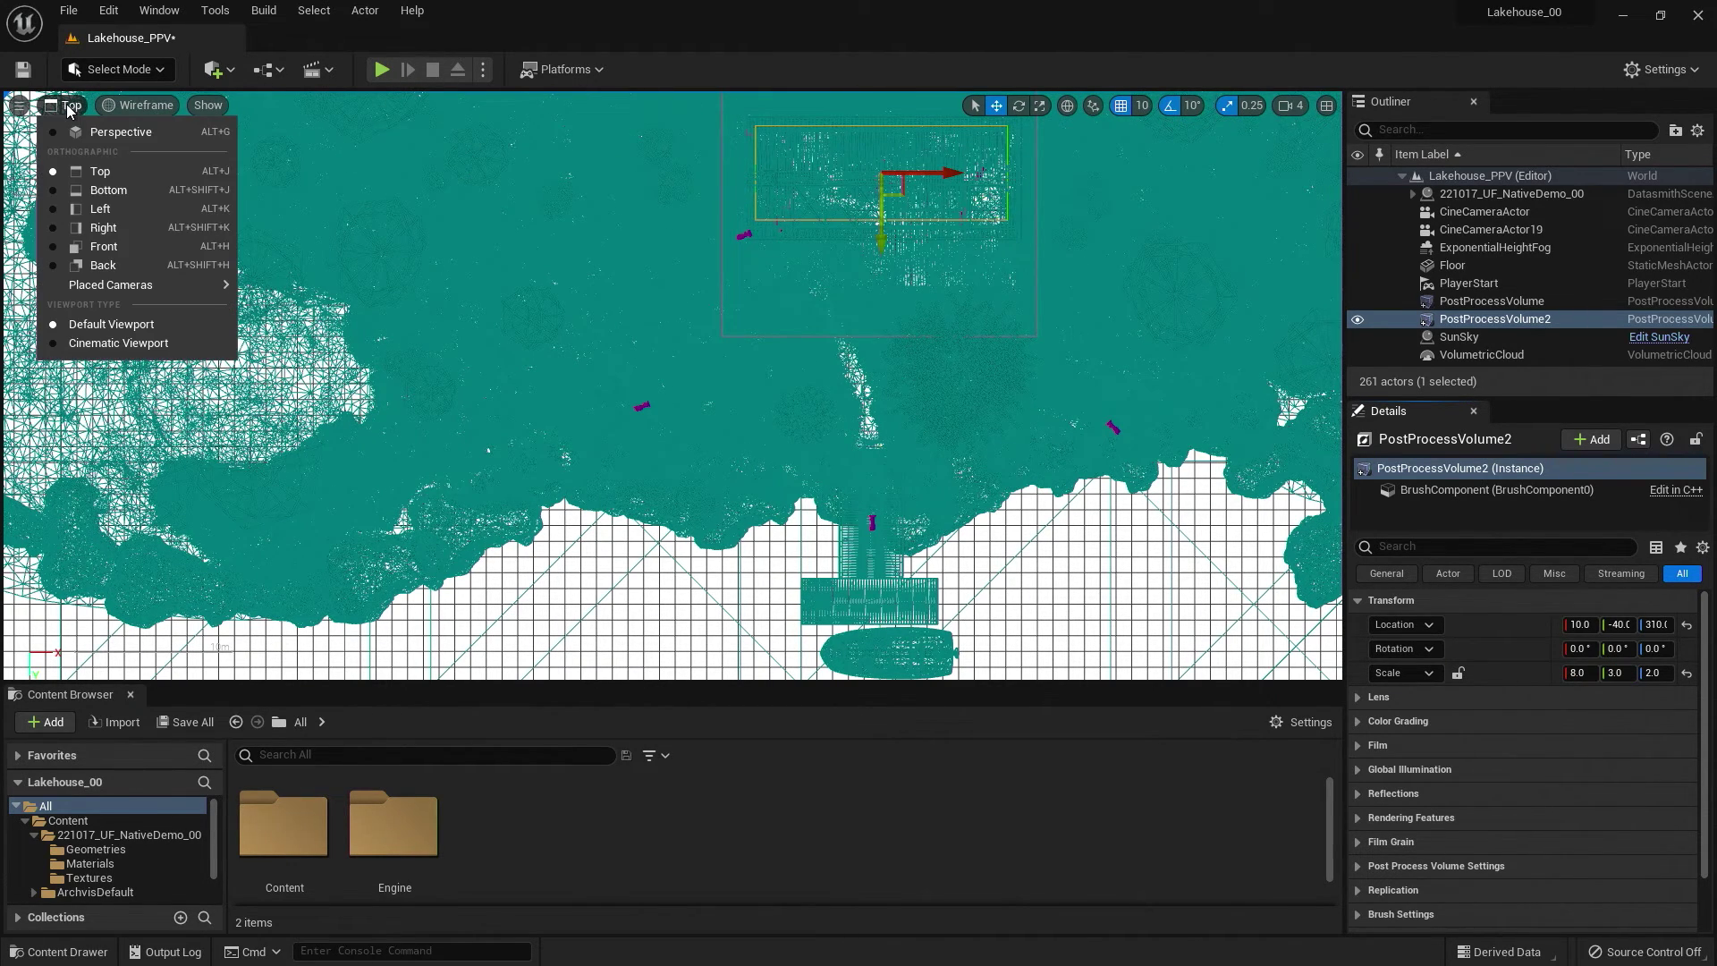
Return to the lit Perspective view with Alt+G and fly the camera into the bedroom.
{"action": "left_click", "coordinate": [728, 344]}
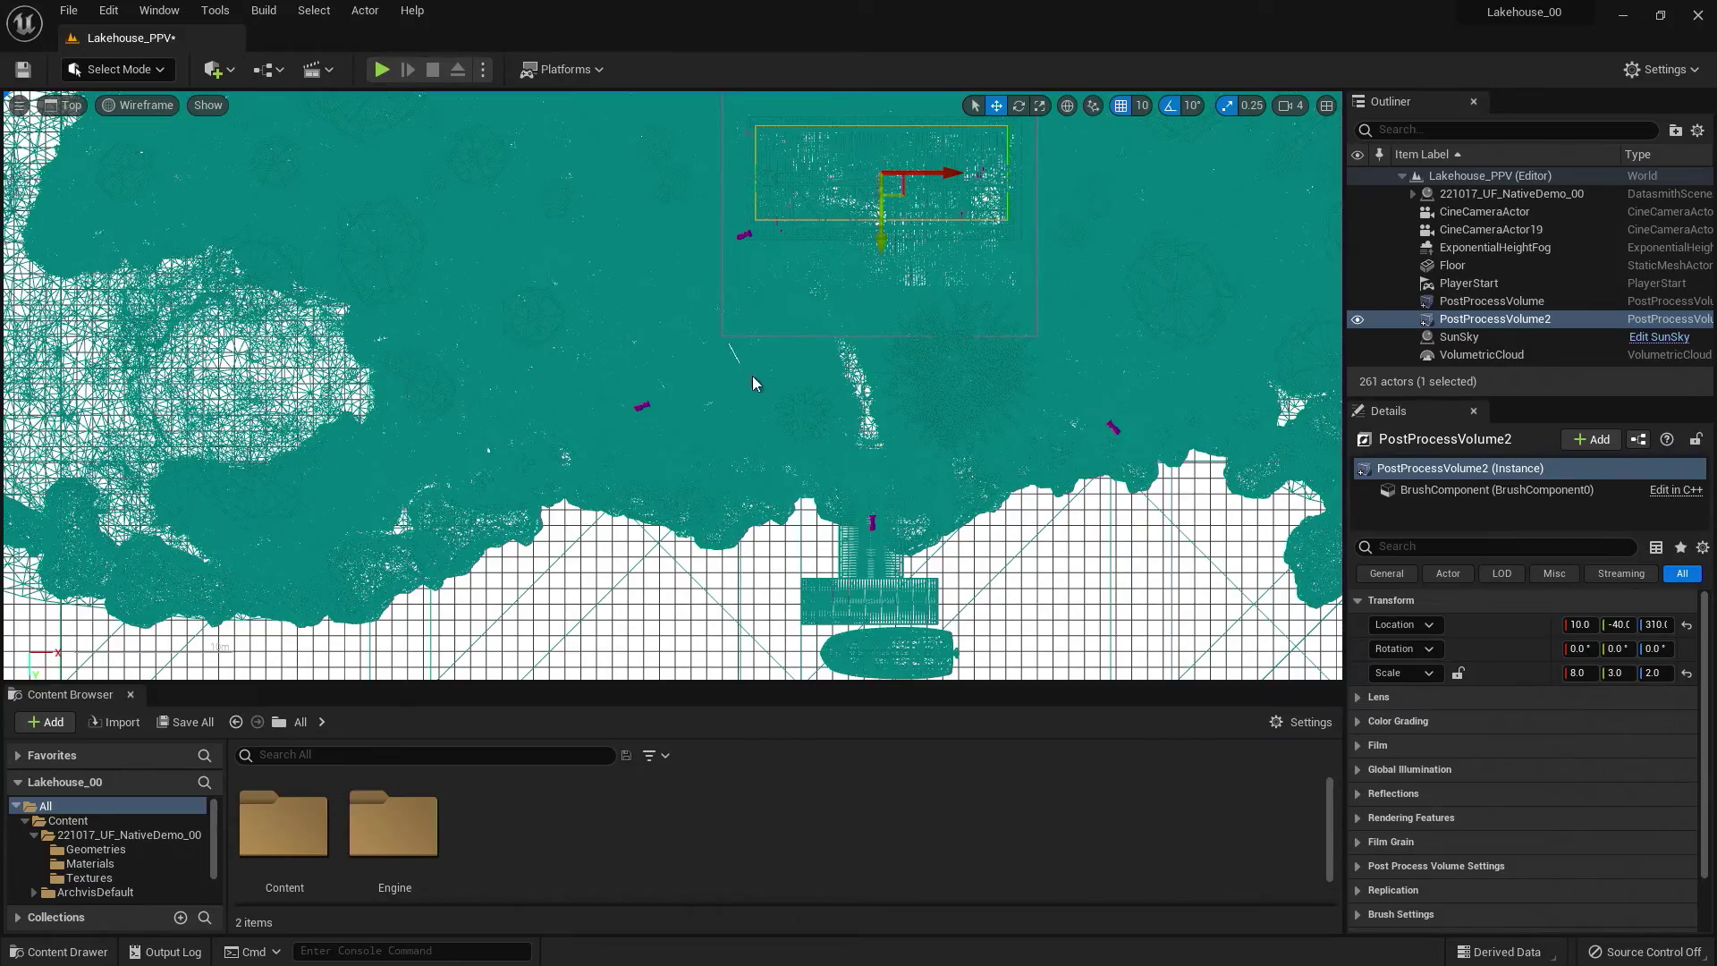
{"action": "key", "text": "alt+g"}
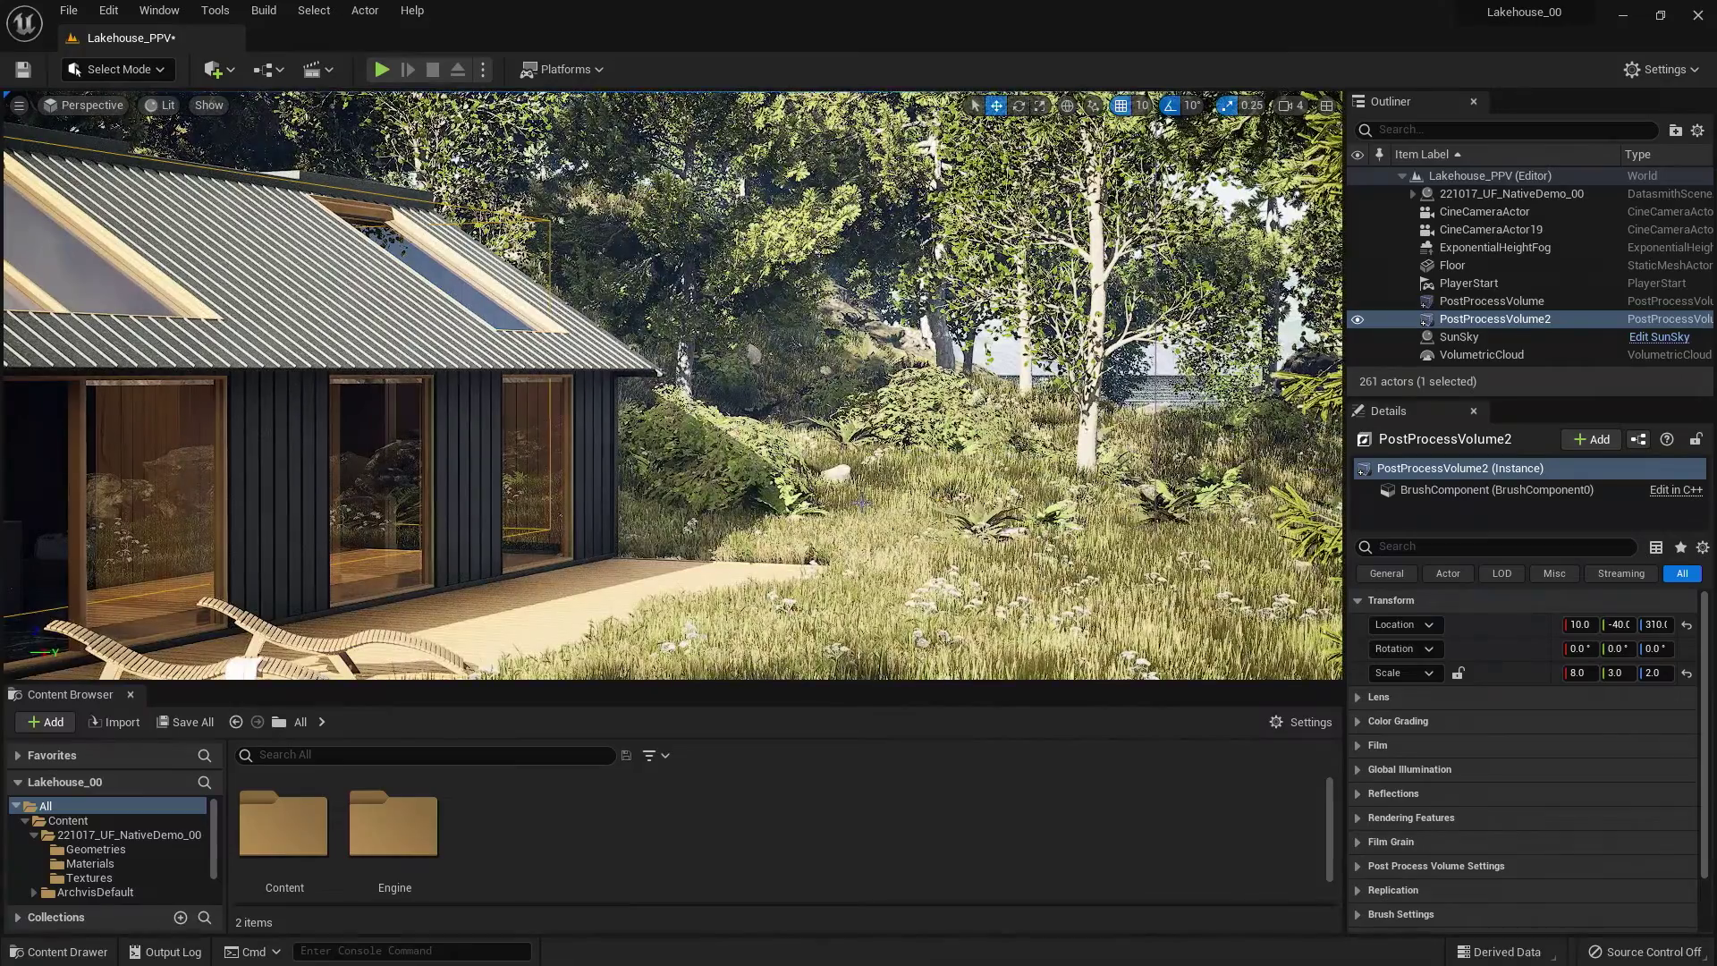
{"action": "right_click_drag", "start_coordinate": [849, 517], "coordinate": [1026, 544]}
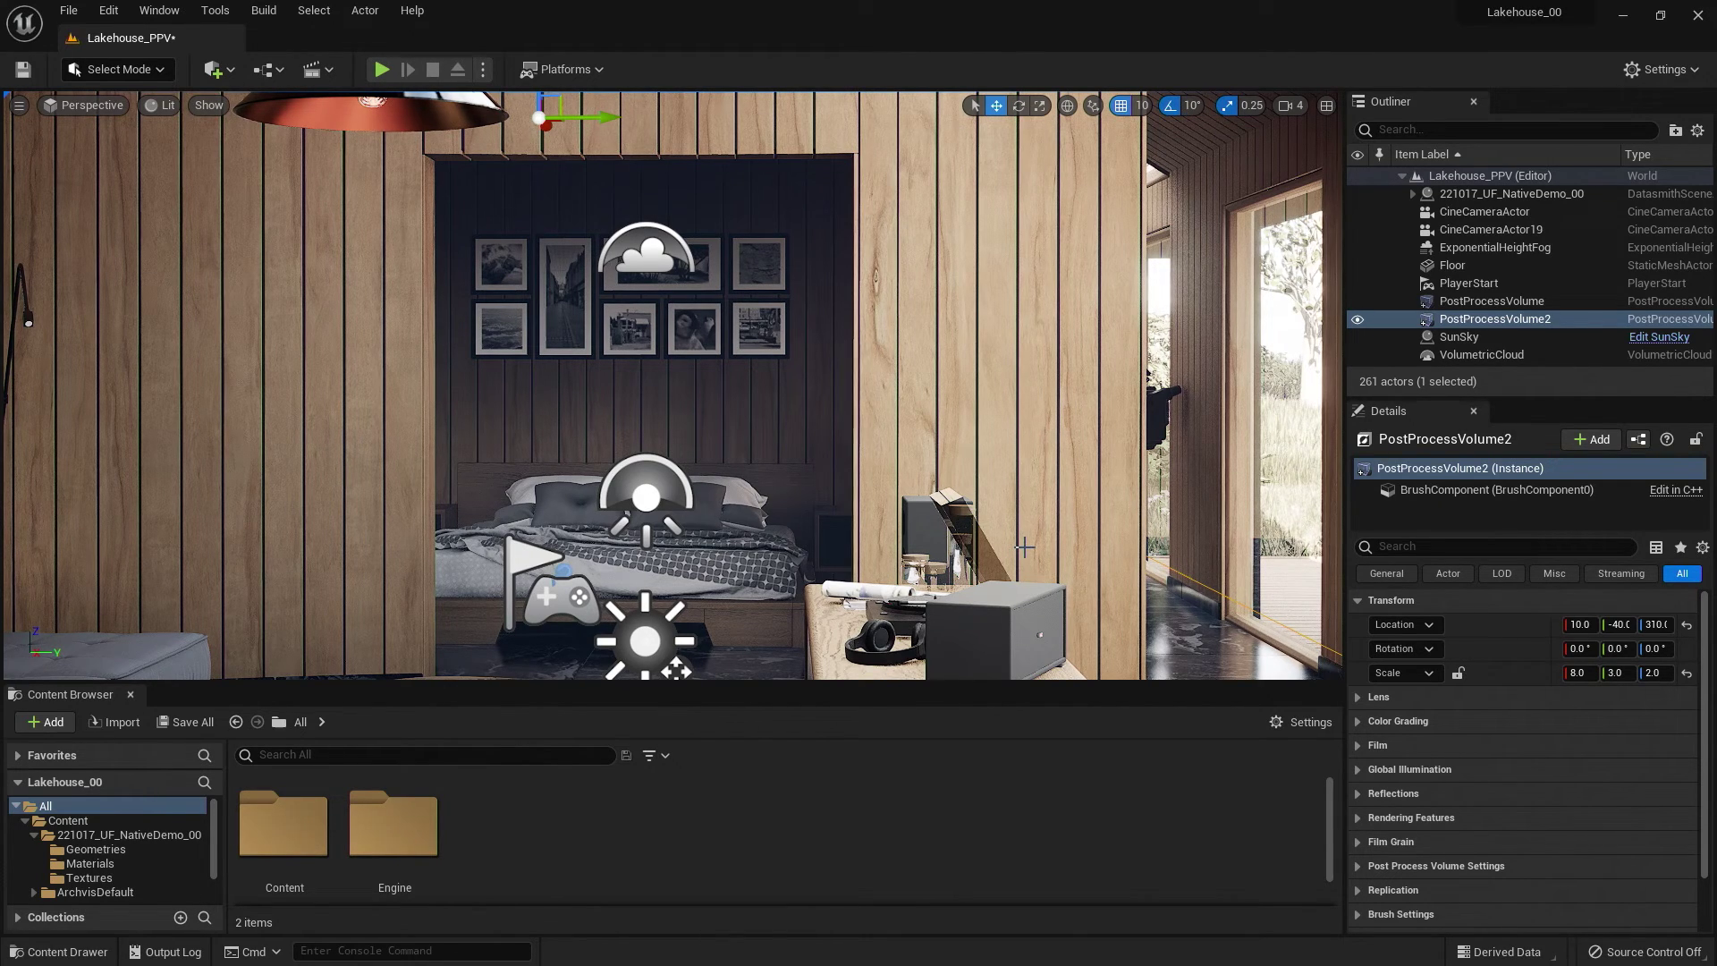
Toggle game view to hide editor icons, then fly the camera from the bedroom onto the sunlit deck.
{"action": "key", "text": "g"}
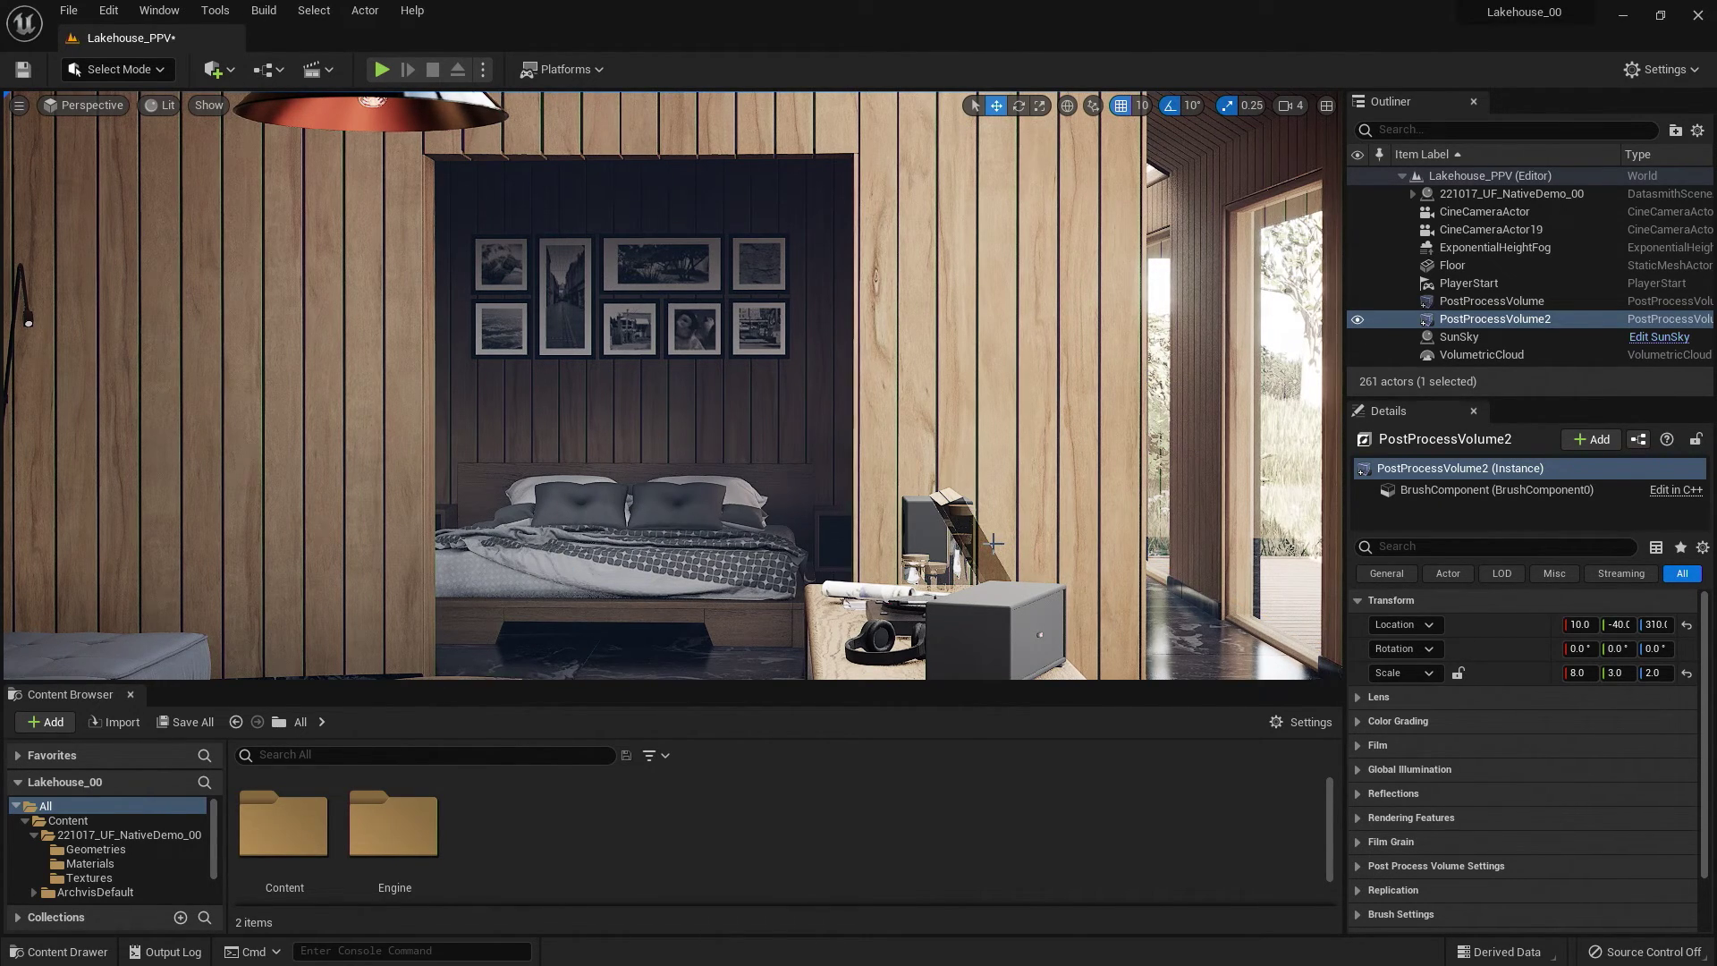
{"action": "key", "text": "g"}
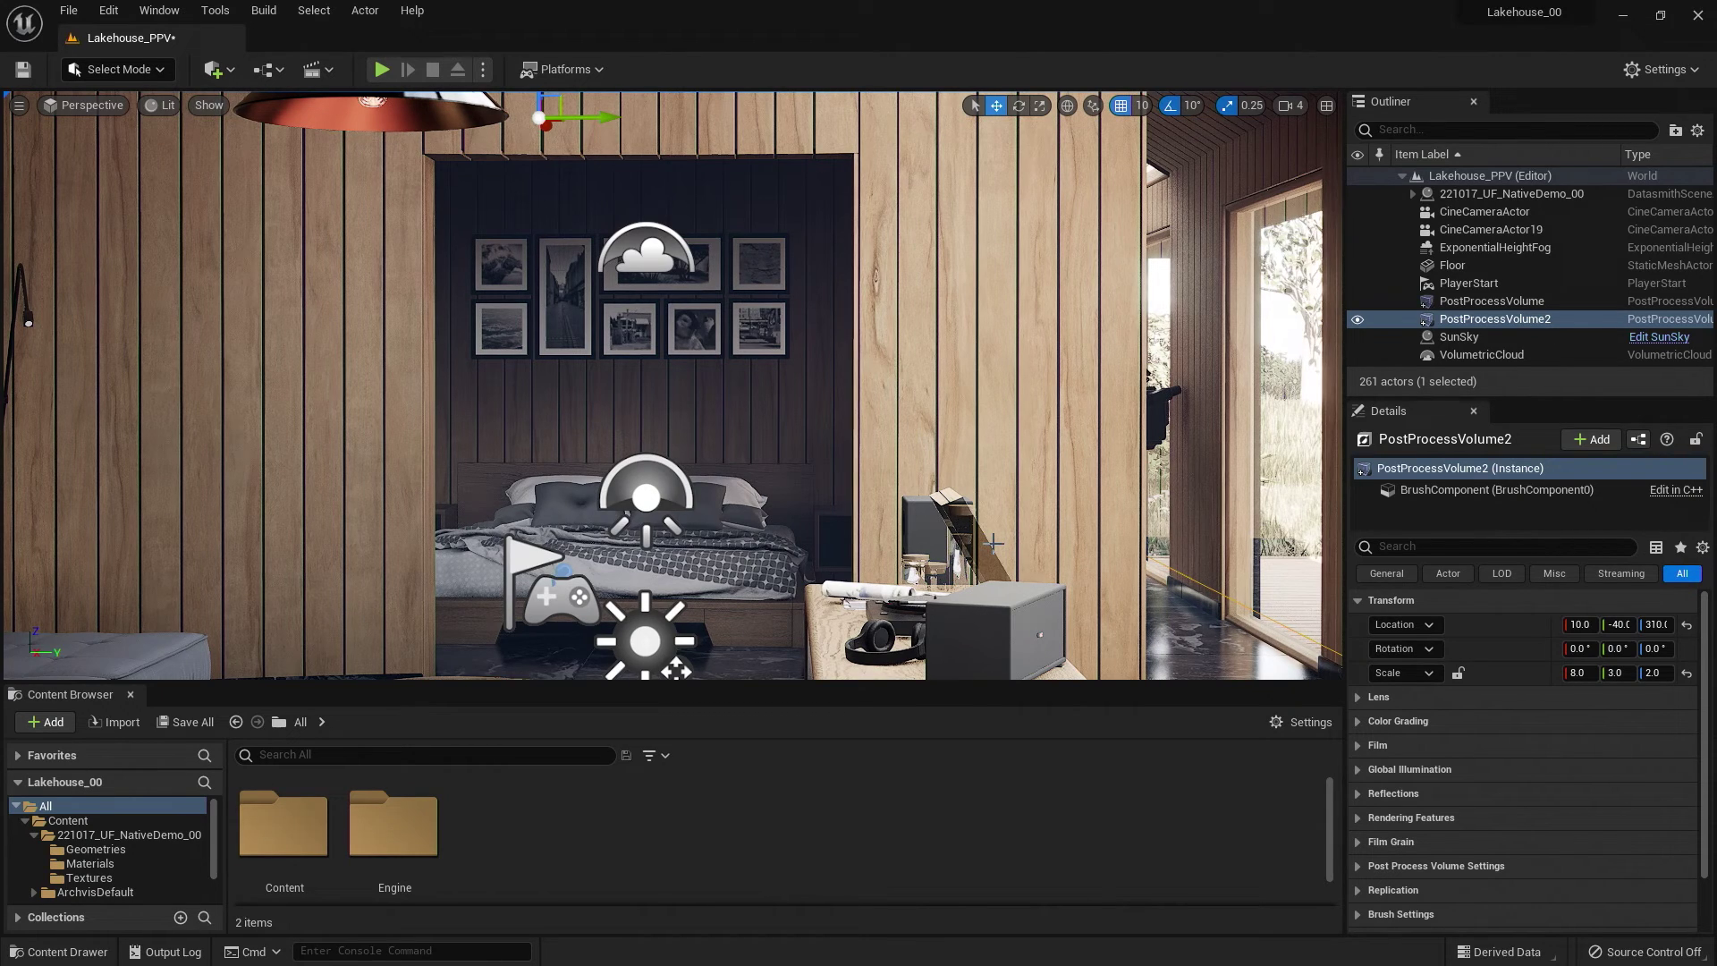
{"action": "key", "text": "g"}
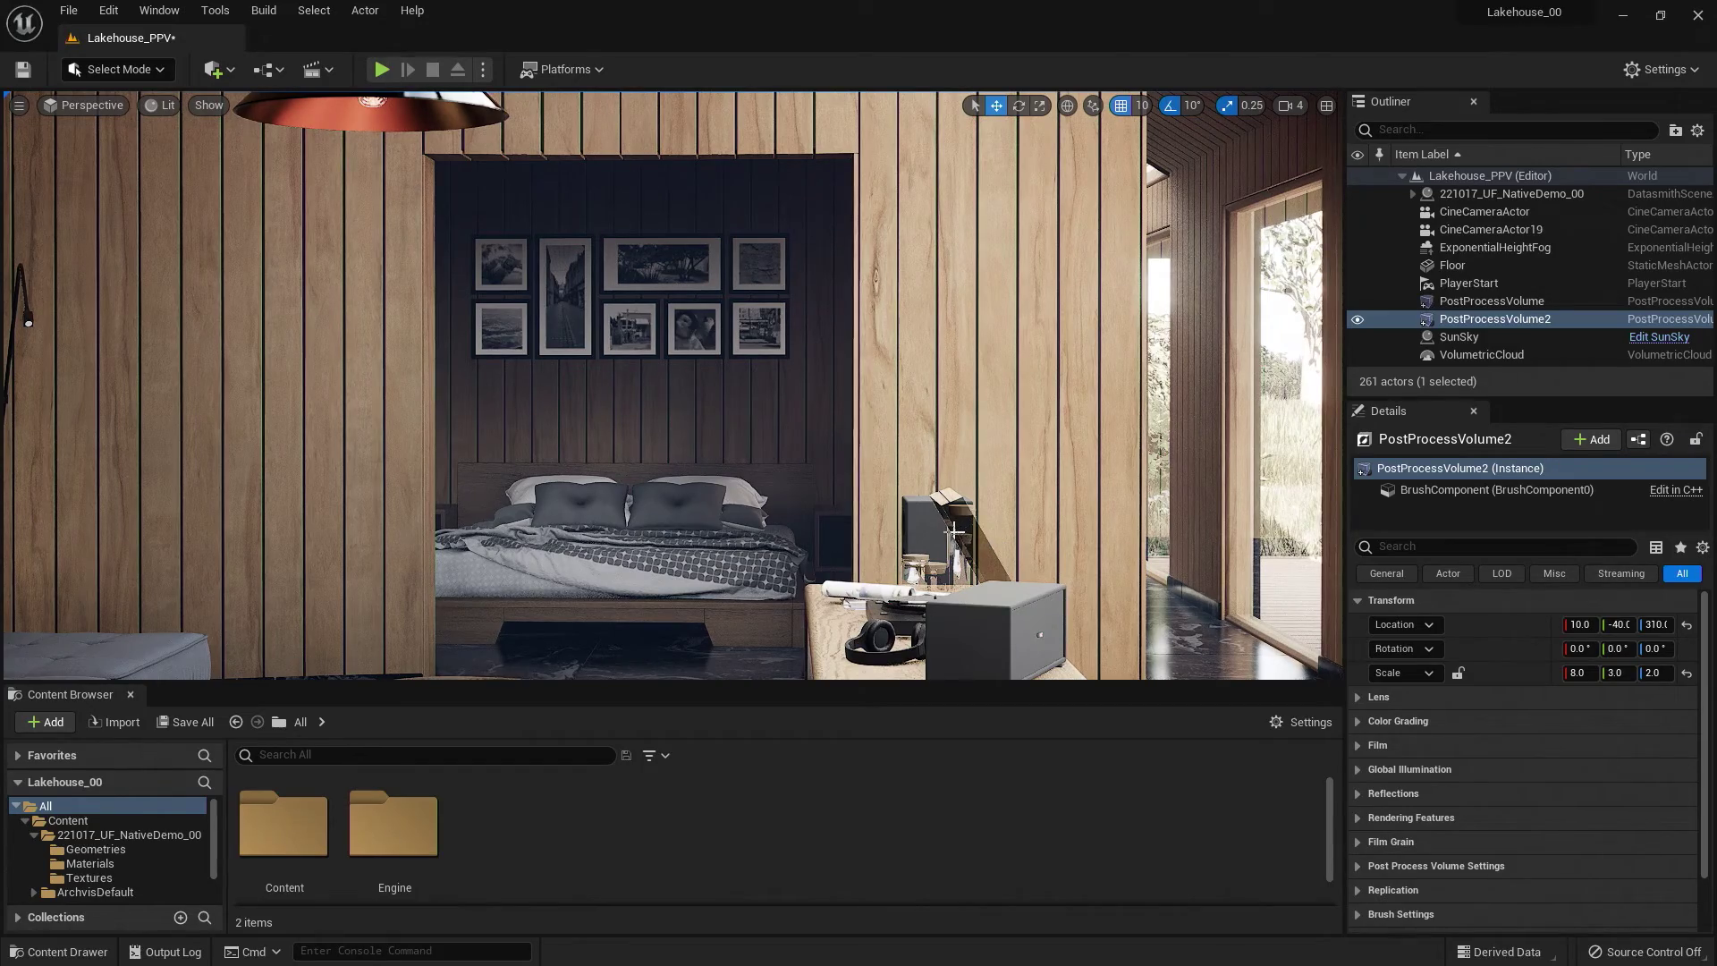
{"action": "left_click_drag", "start_coordinate": [671, 448], "coordinate": [760, 304]}
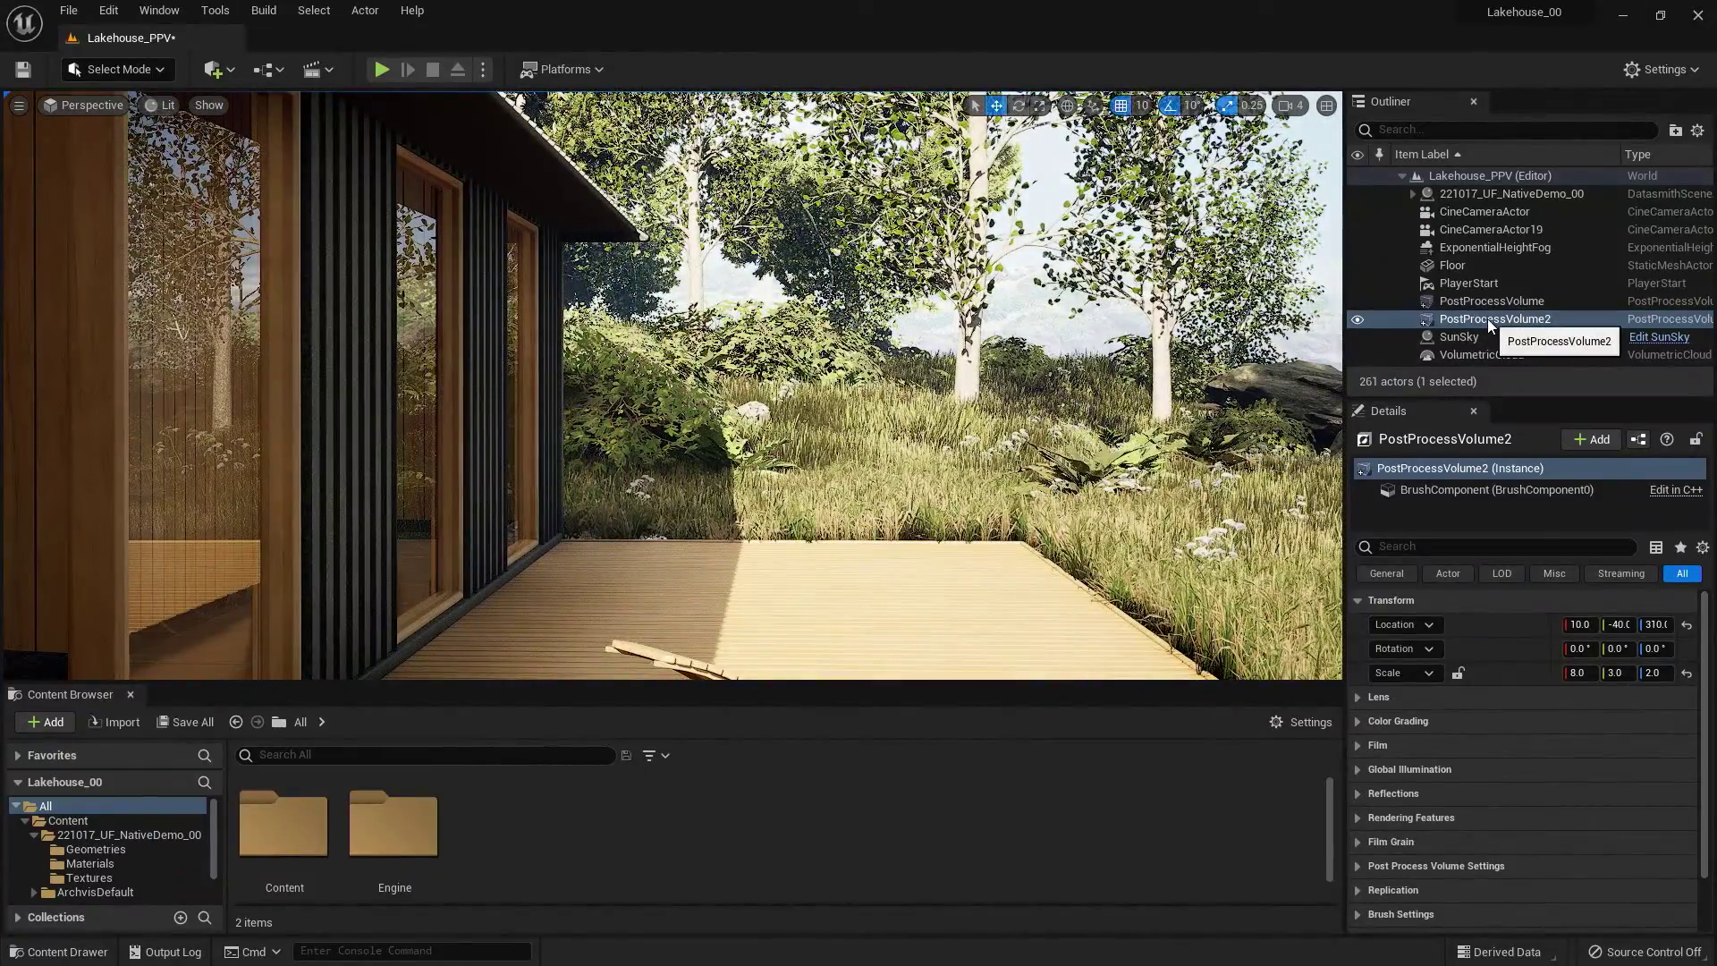
Filter the Details panel by 'extent' and enable Infinite Extent (Unbound) on PostProcessVolume2.
{"action": "left_click", "coordinate": [1391, 546]}
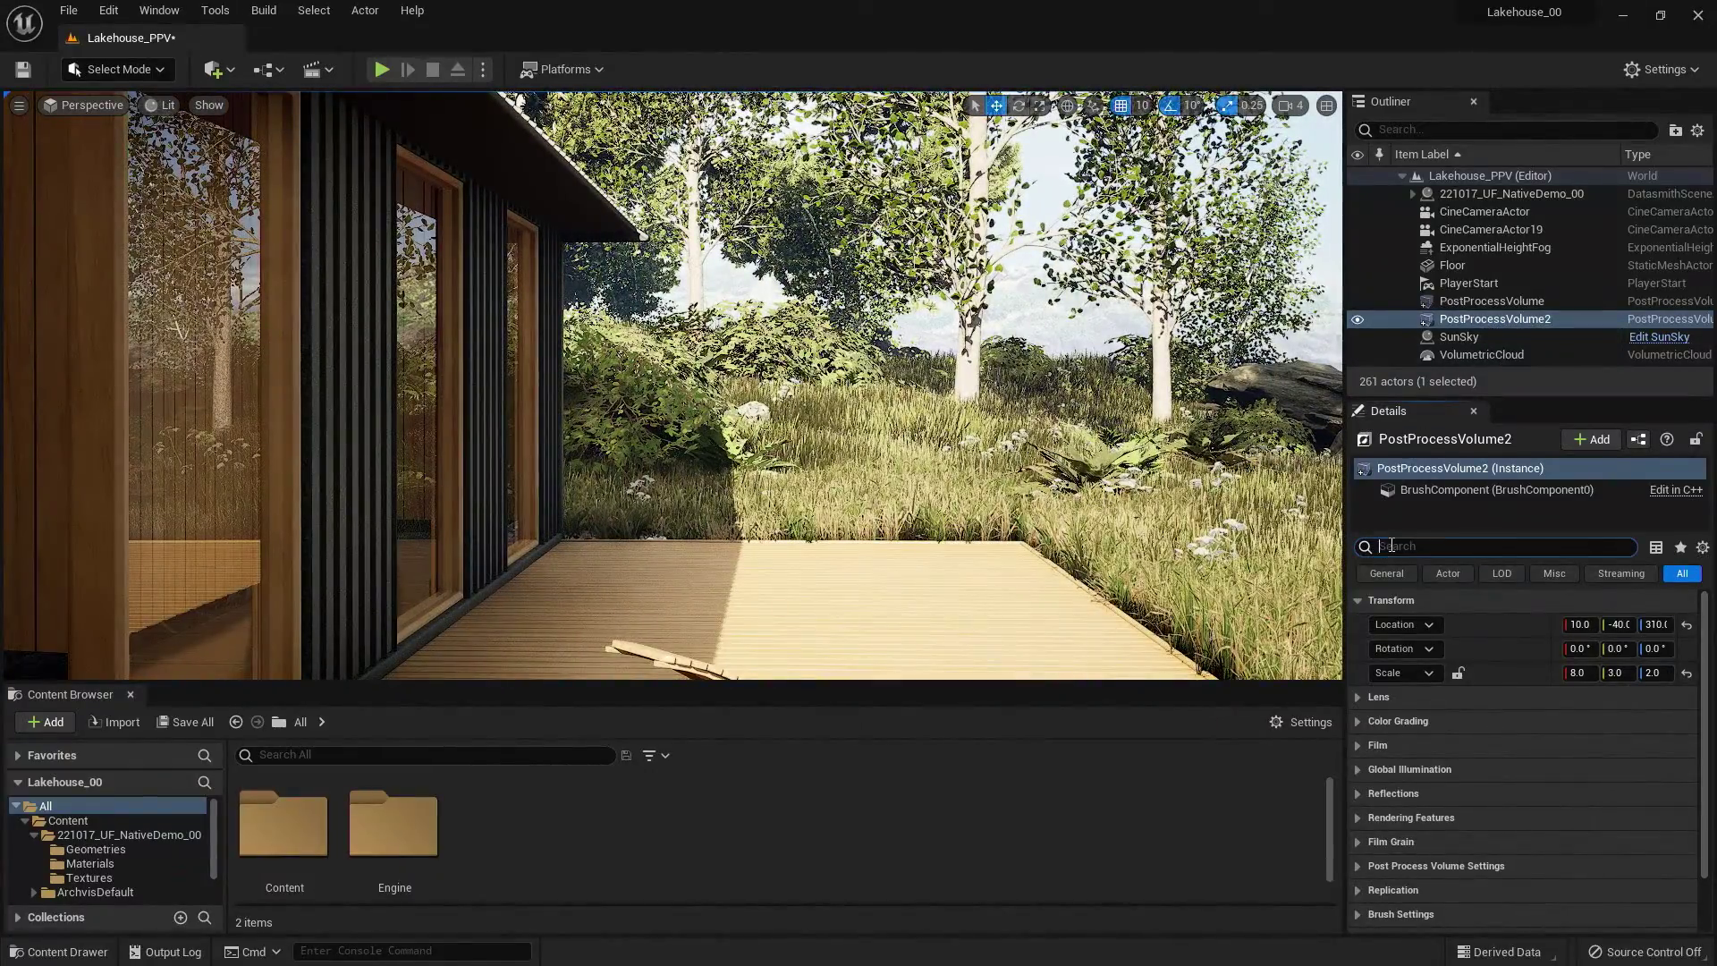
{"action": "type", "text": "extent"}
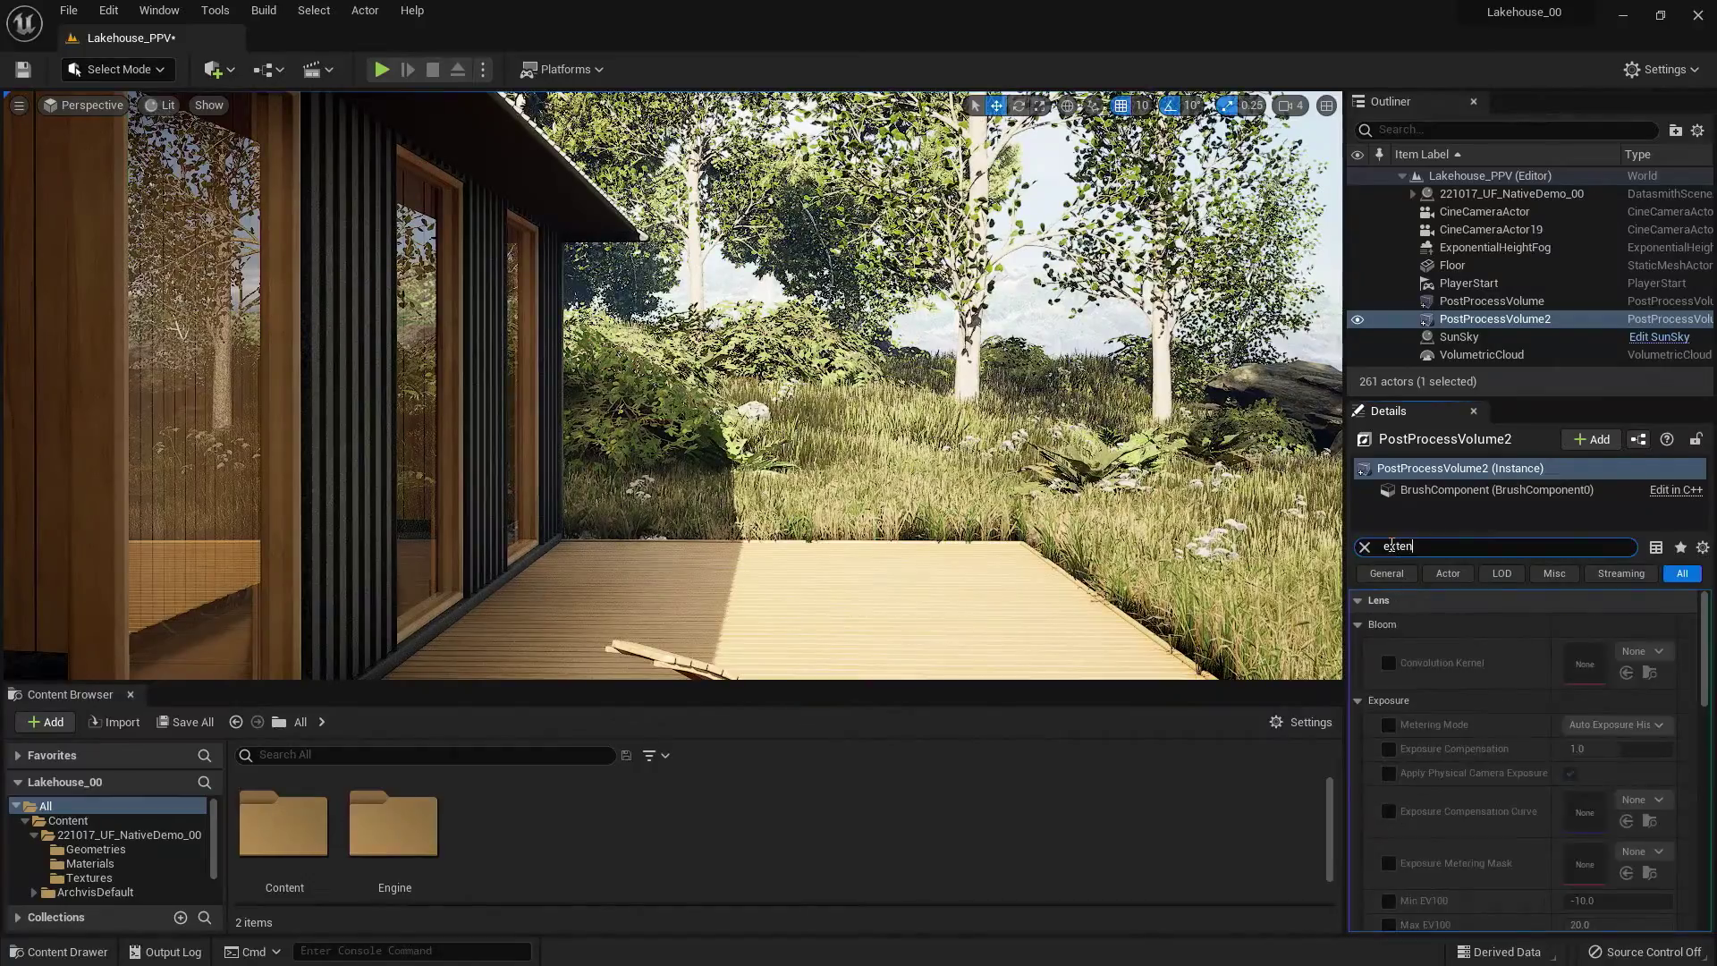
{"action": "left_click", "coordinate": [1571, 625]}
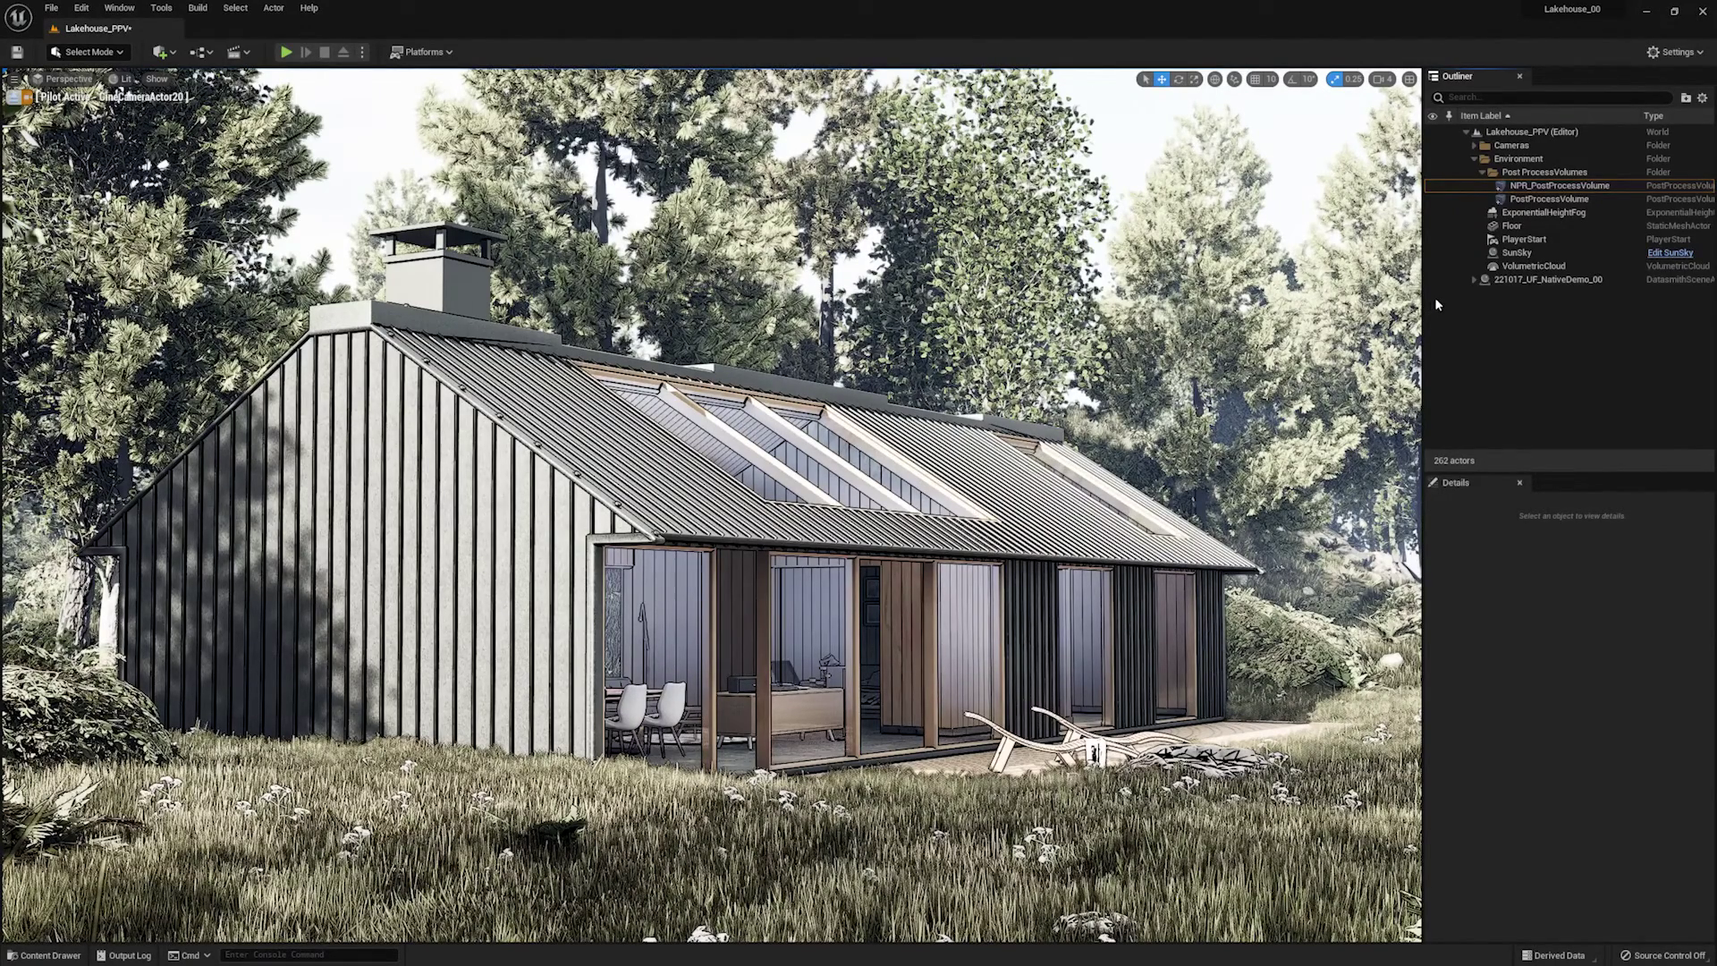
Toggle NPR_PostProcessVolume's visibility on and off to compare looks, leaving the grey NPR style on.
{"action": "left_click", "coordinate": [1525, 186]}
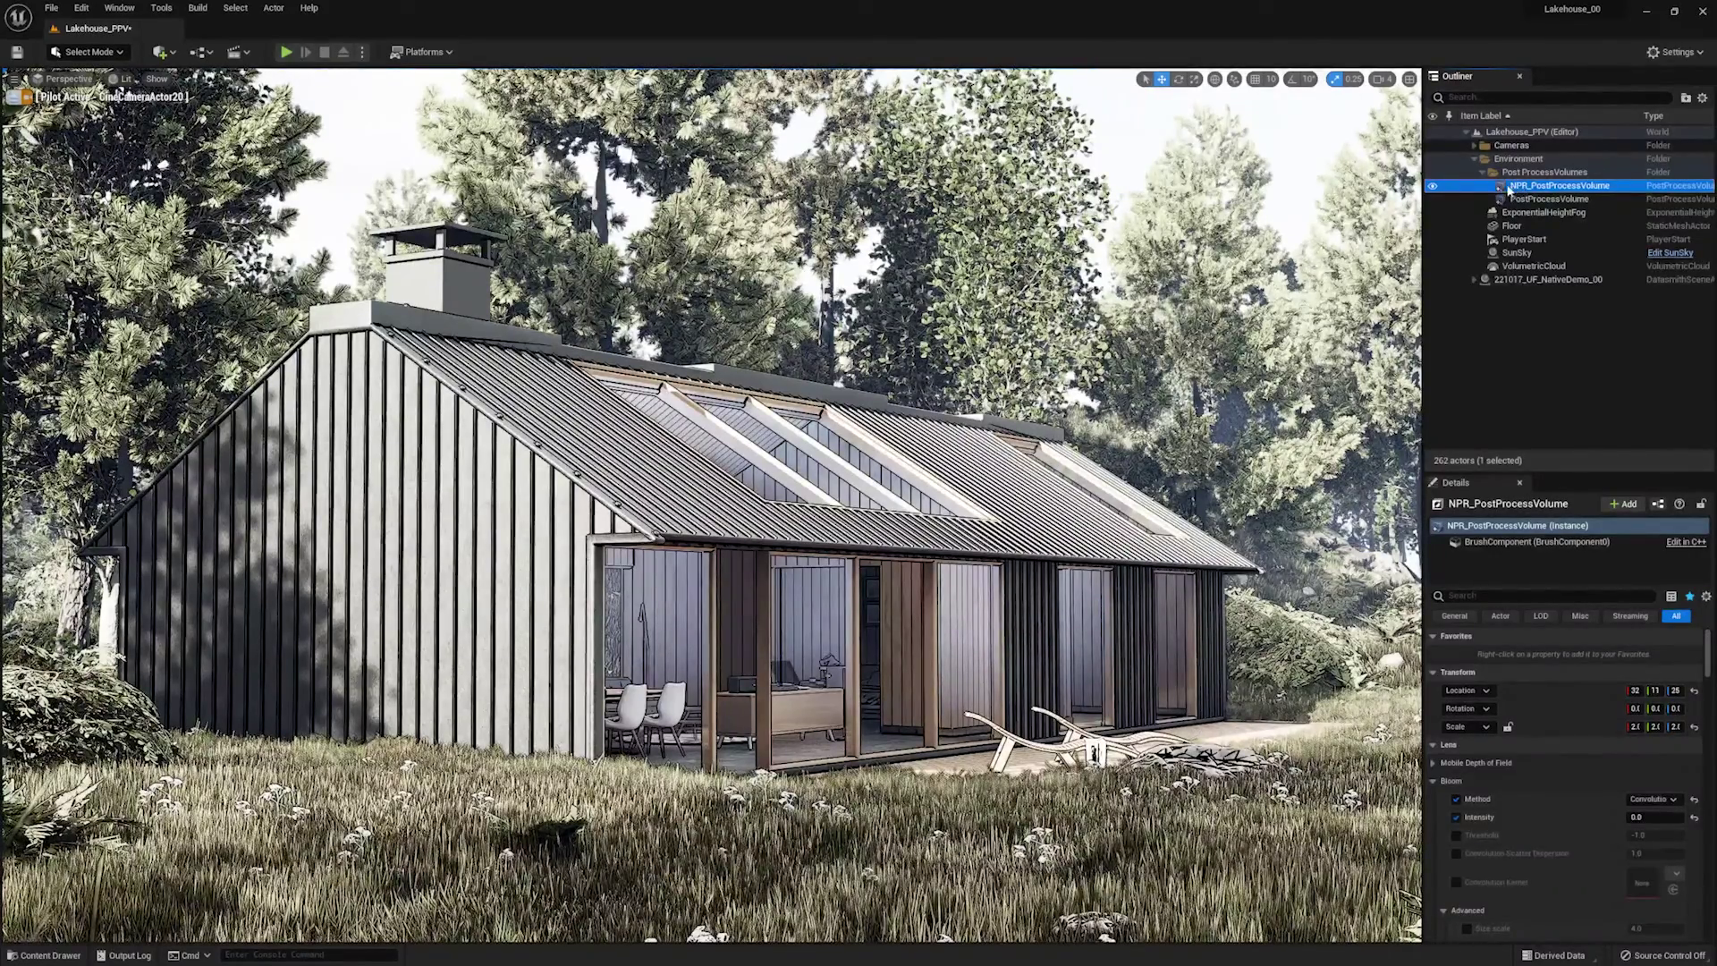
{"action": "left_click", "coordinate": [1434, 186]}
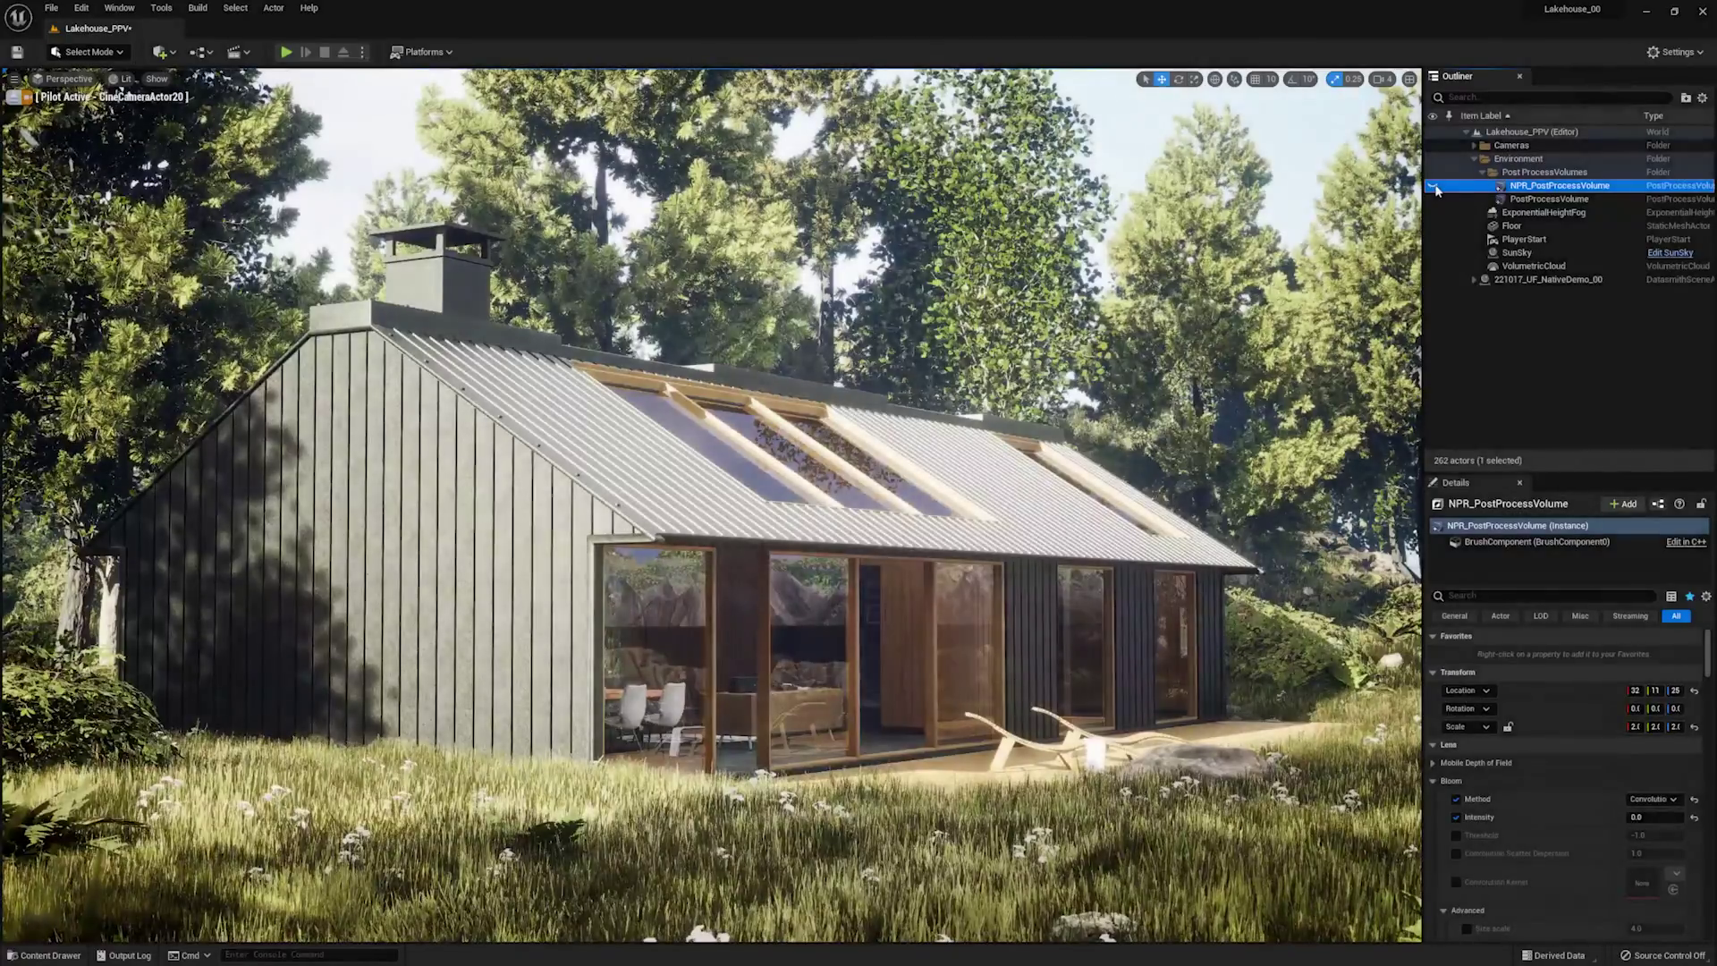
{"action": "left_click", "coordinate": [1434, 186]}
{"action": "left_click", "coordinate": [1434, 186]}
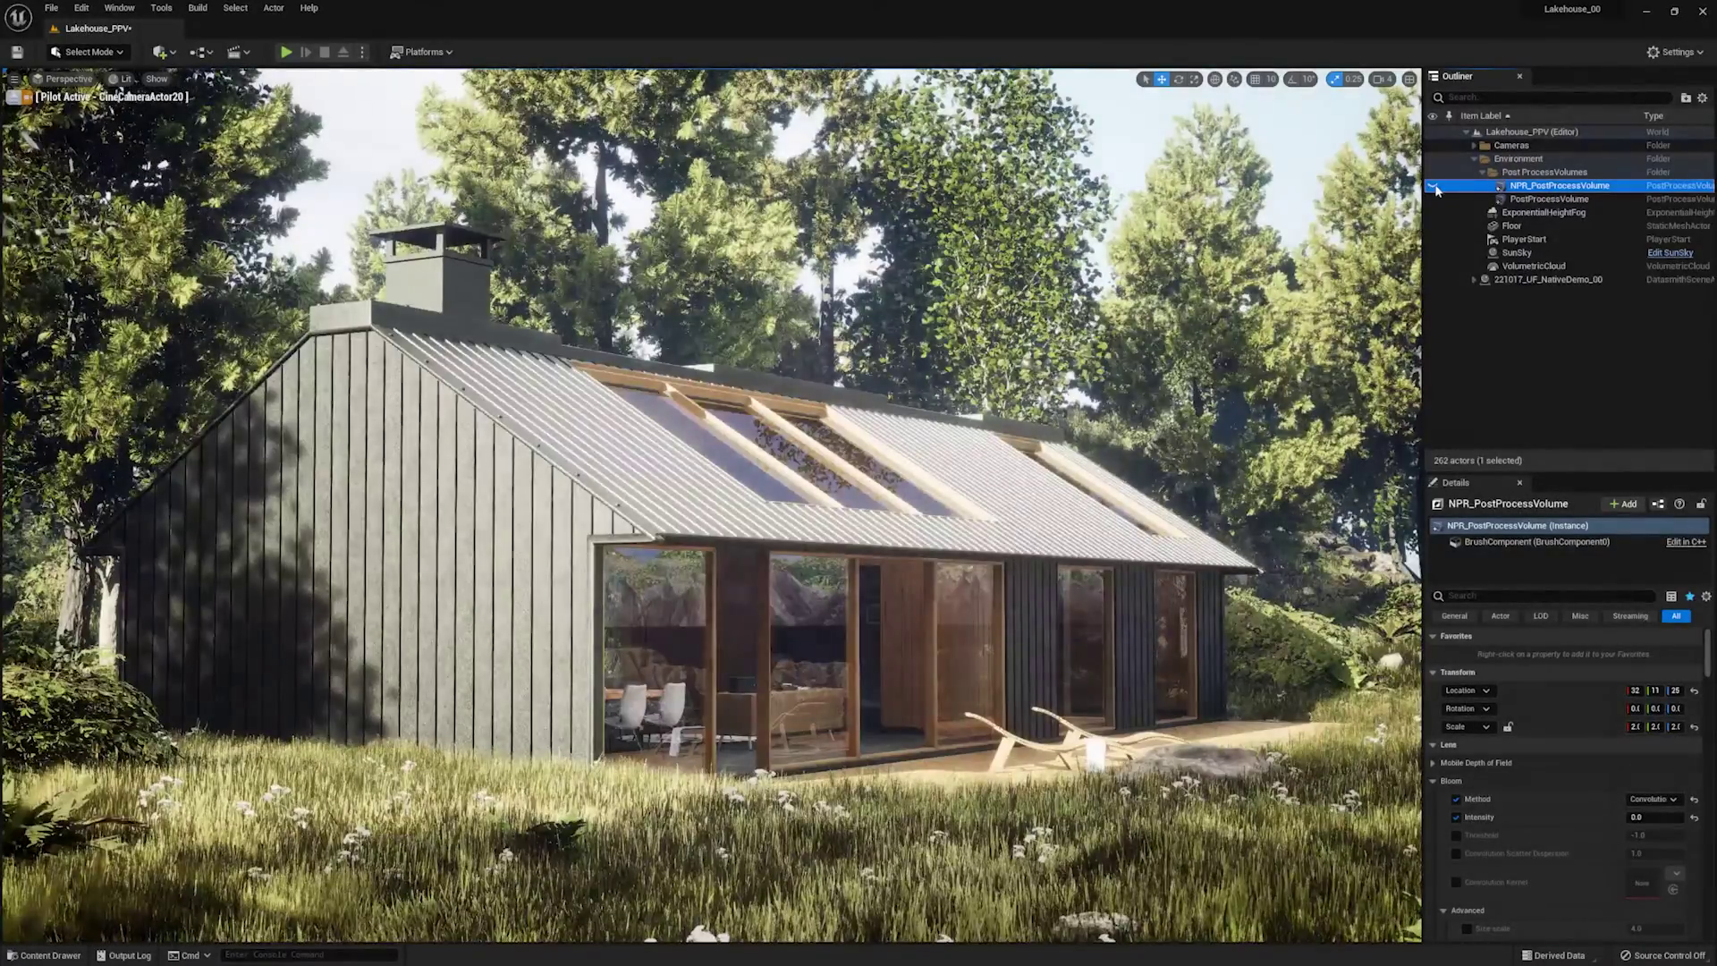
{"action": "left_click", "coordinate": [1434, 187]}
{"action": "left_click", "coordinate": [1434, 186]}
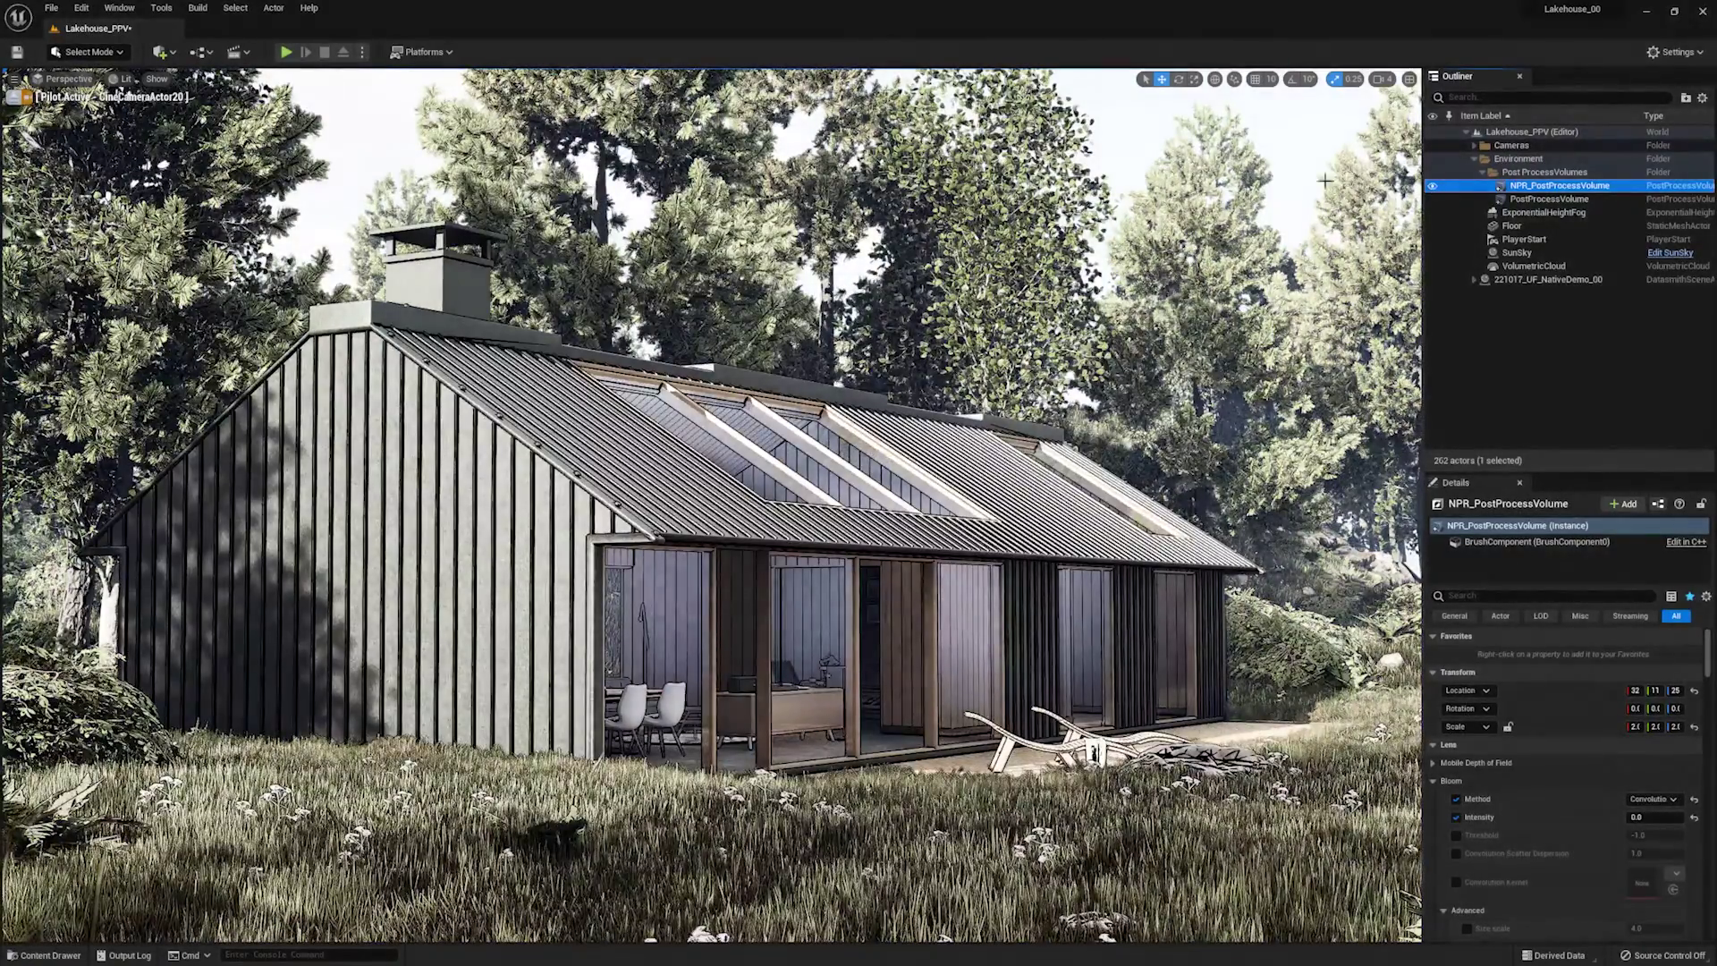
{"action": "left_click", "coordinate": [1434, 186]}
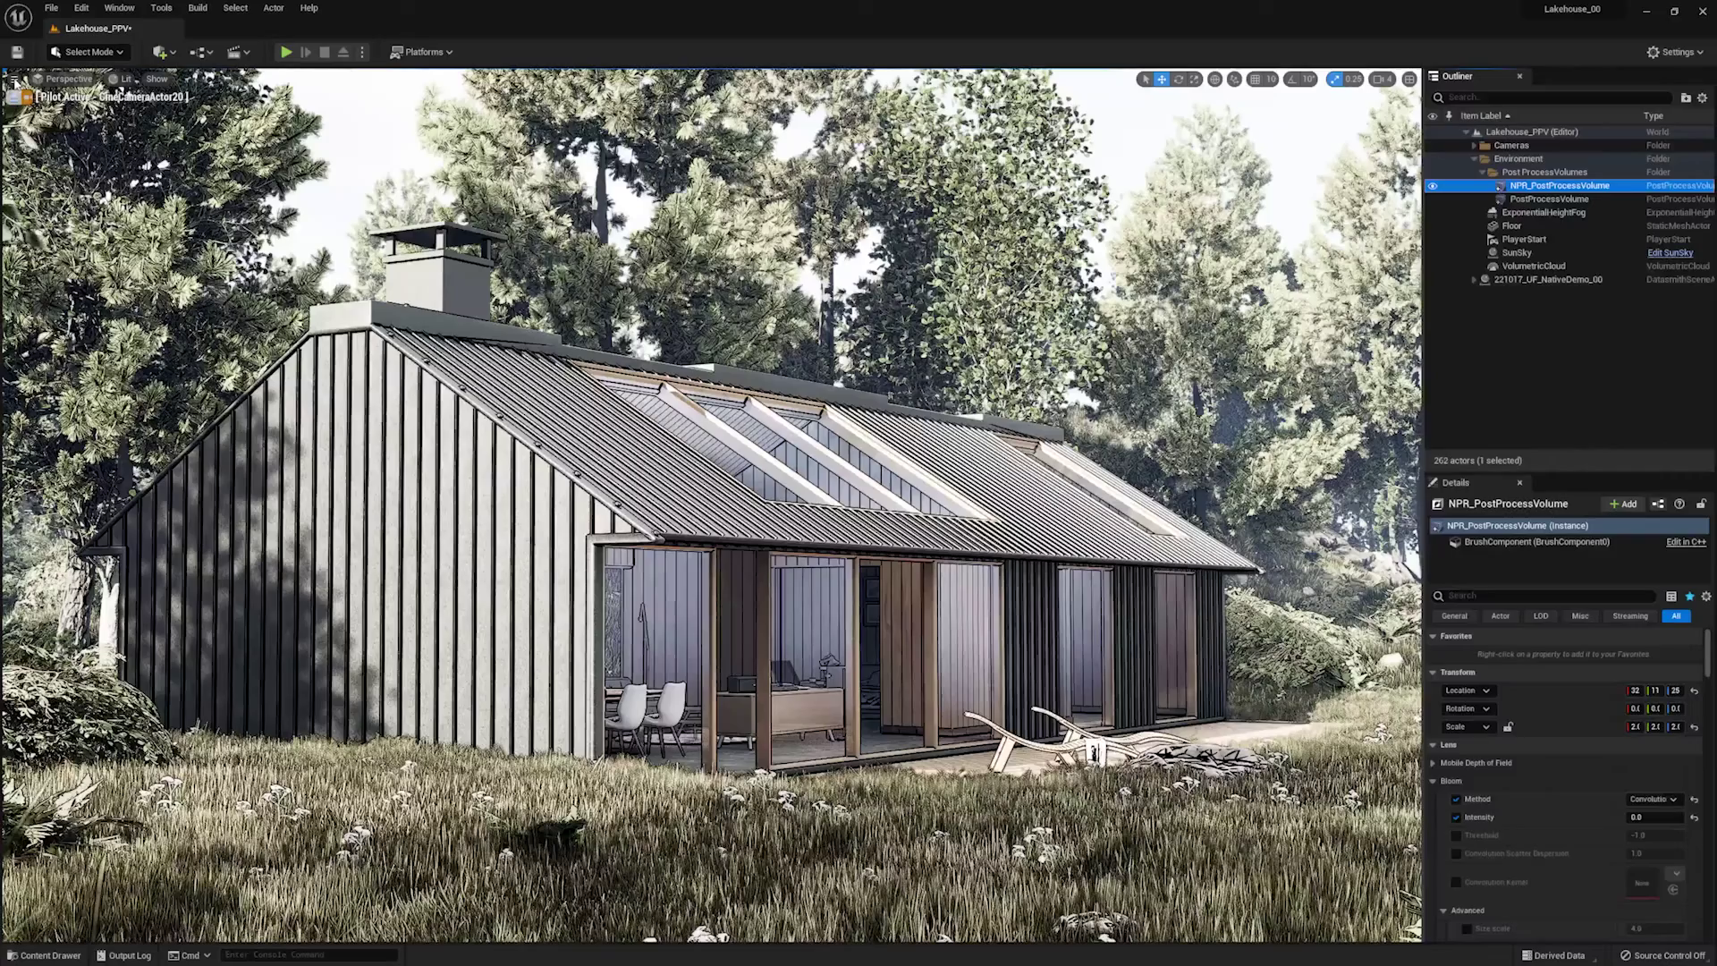
{"action": "left_click", "coordinate": [14, 79]}
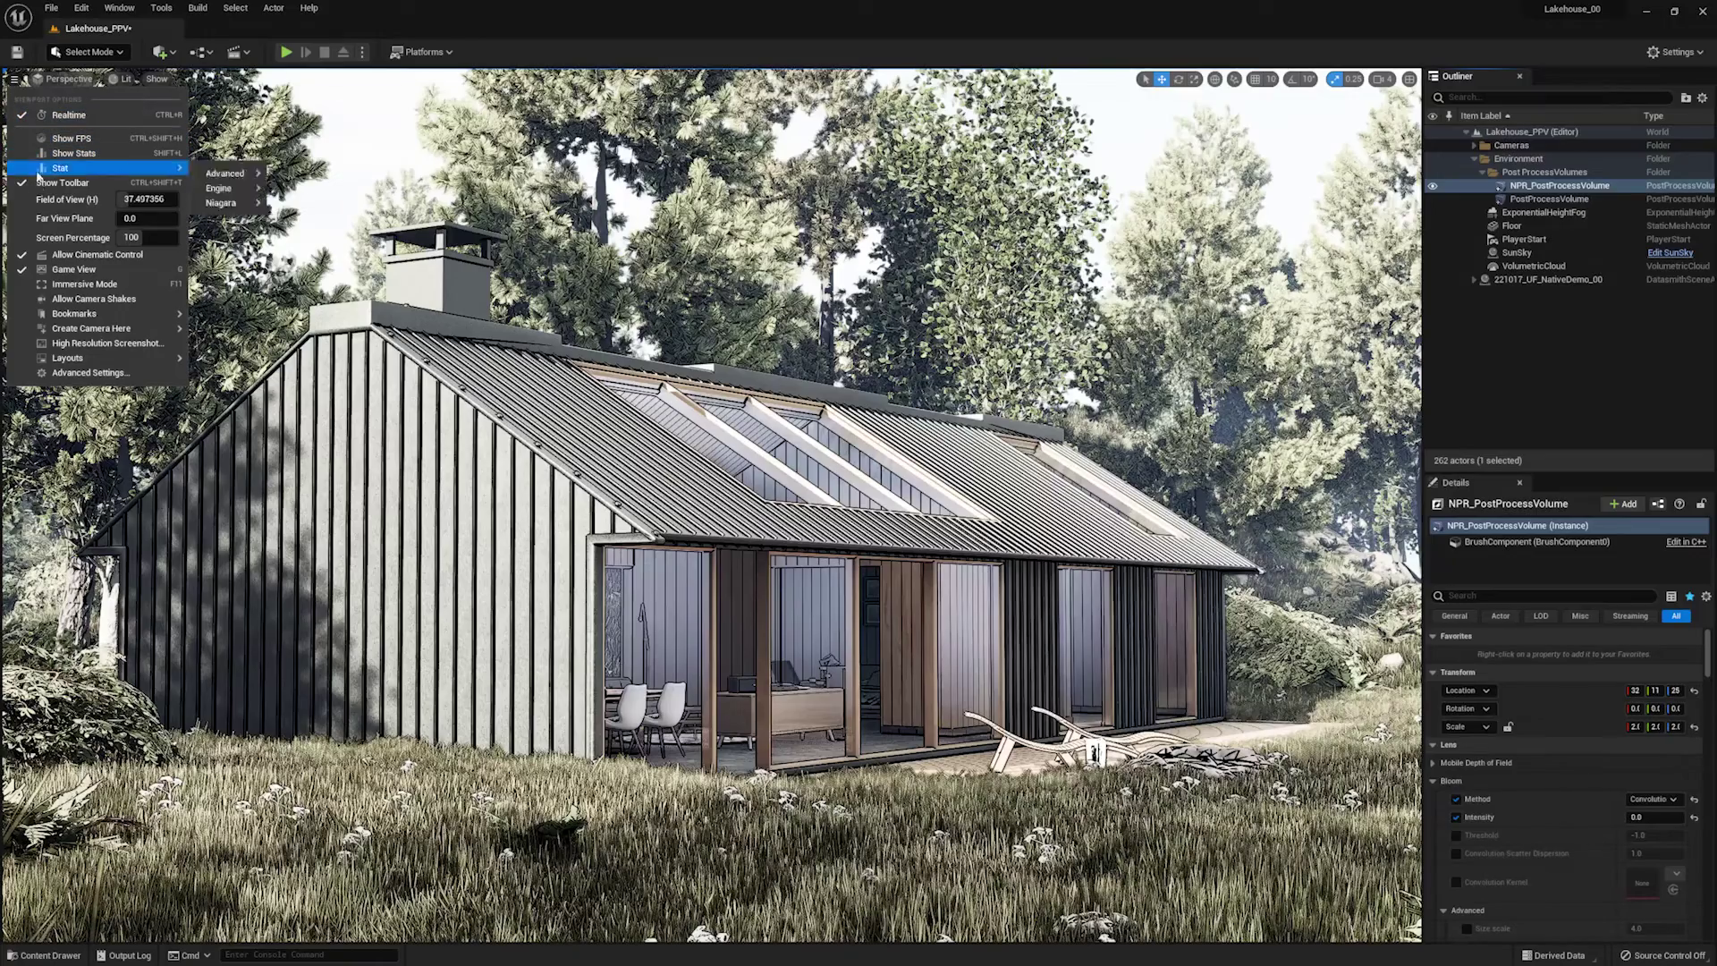
Capture a 1.0-multiplier high-resolution screenshot of the NPR lakehouse, saved as HighresScreenshot00000.
{"action": "left_click", "coordinate": [63, 343]}
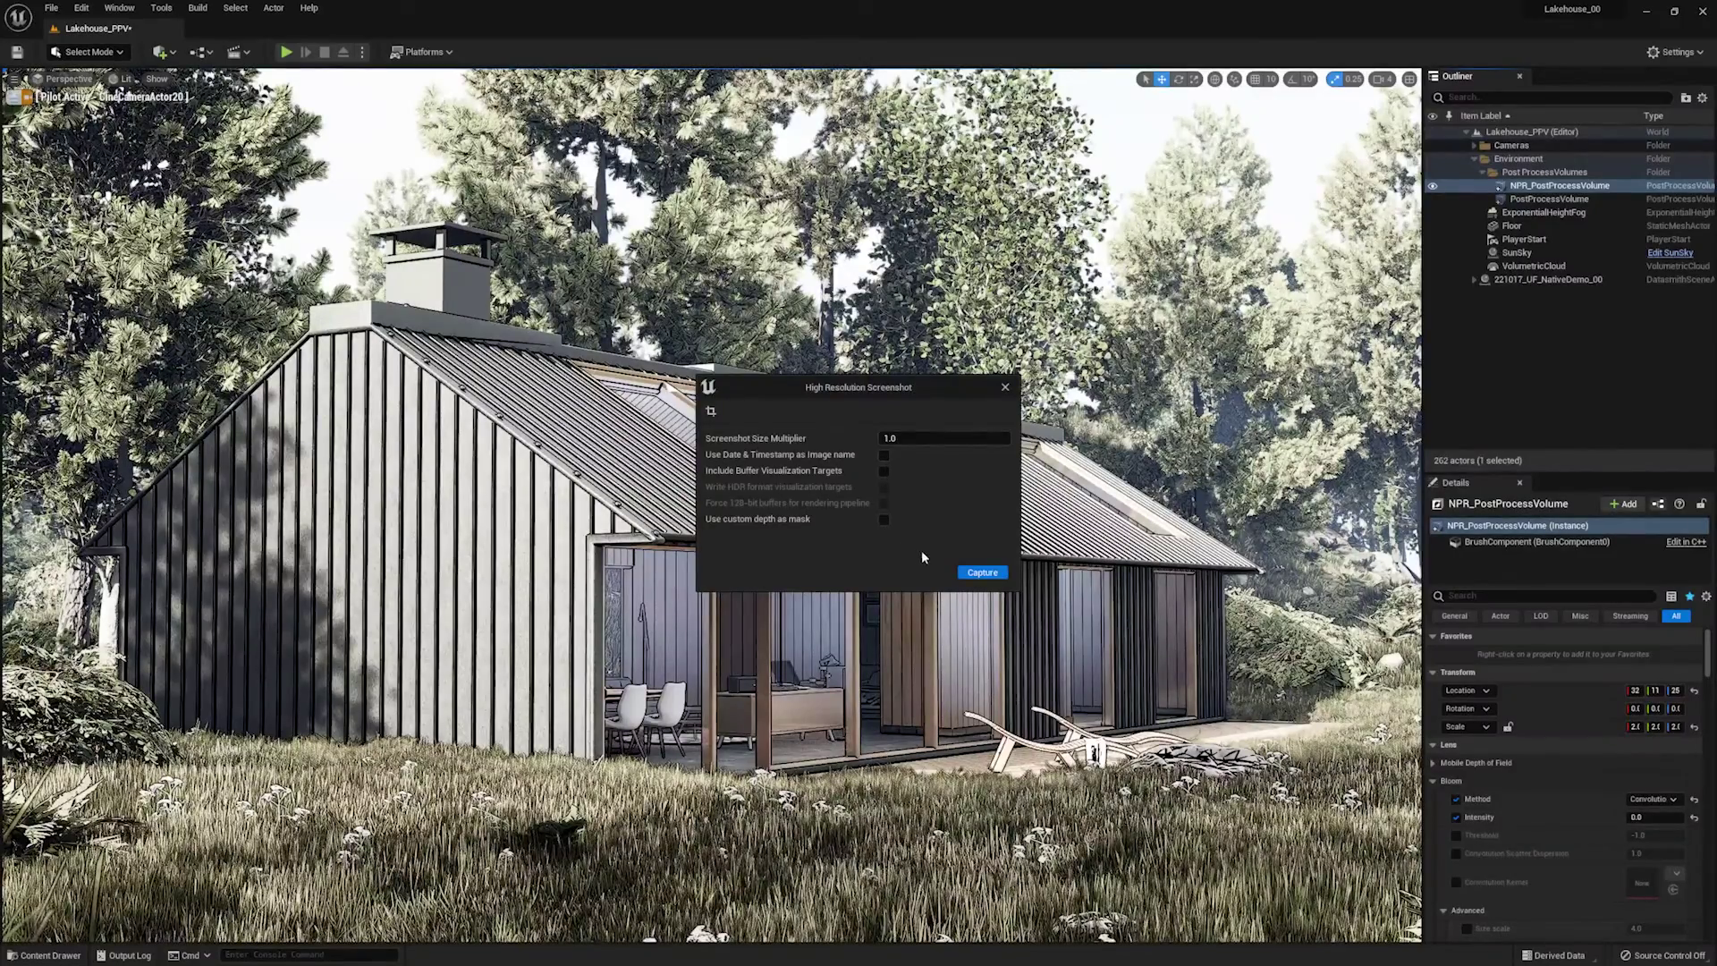
{"action": "left_click", "coordinate": [986, 573]}
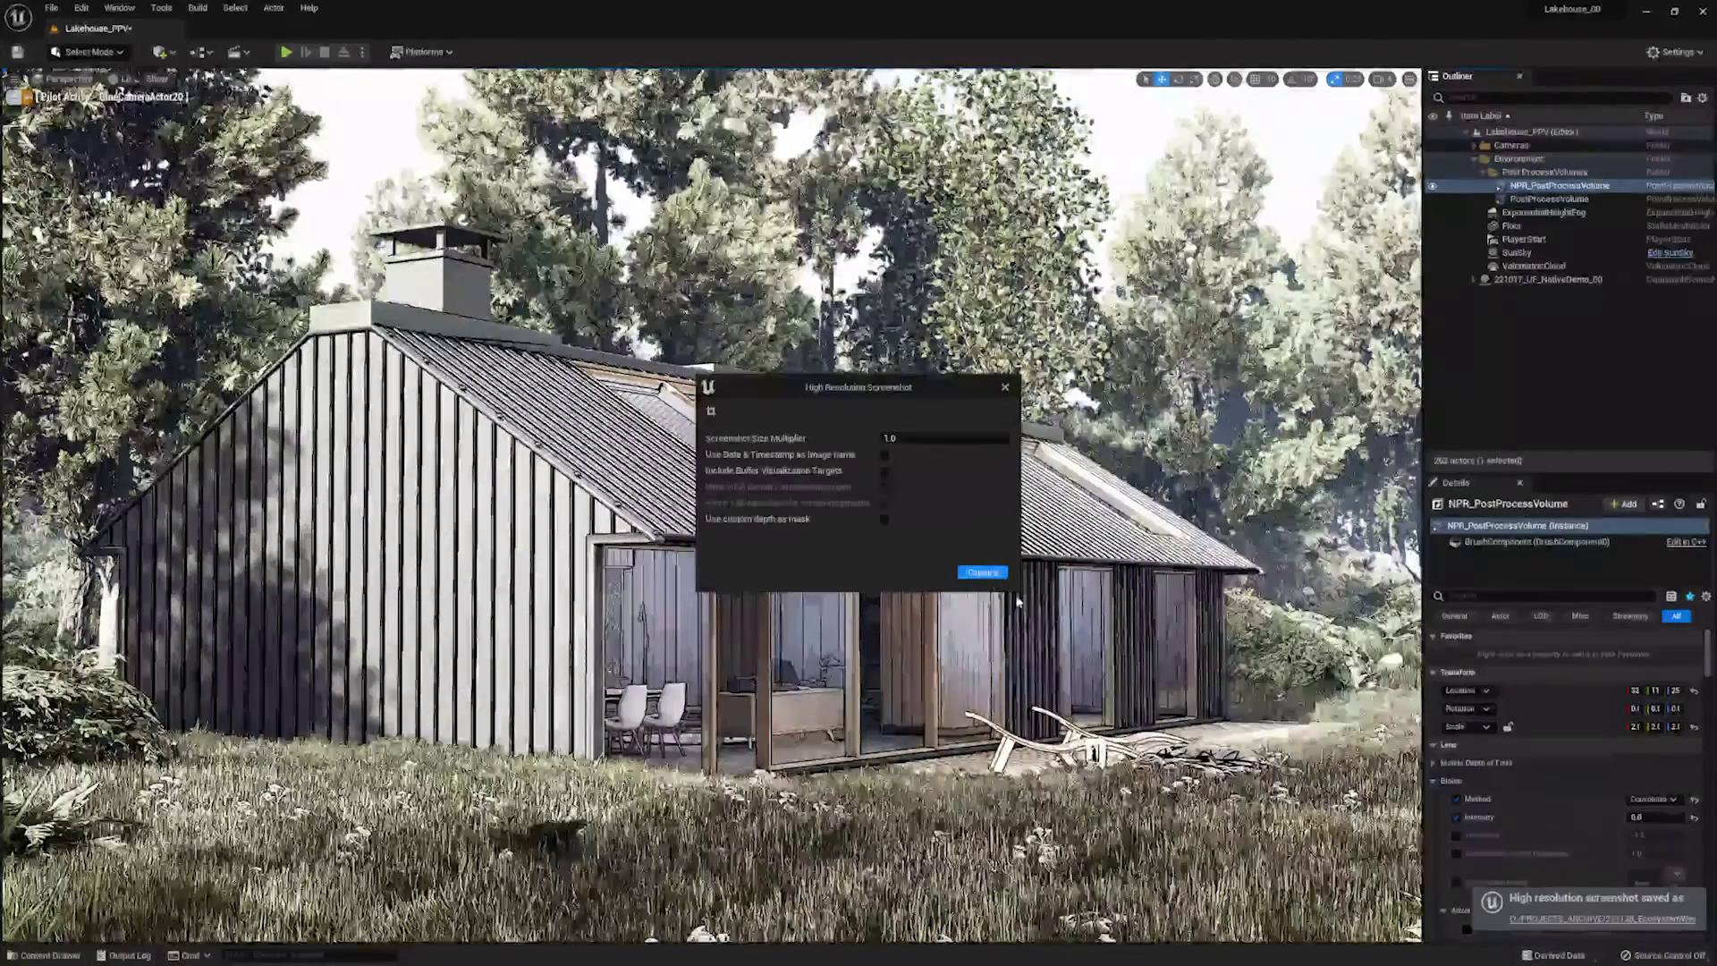
{"action": "left_click", "coordinate": [1542, 922]}
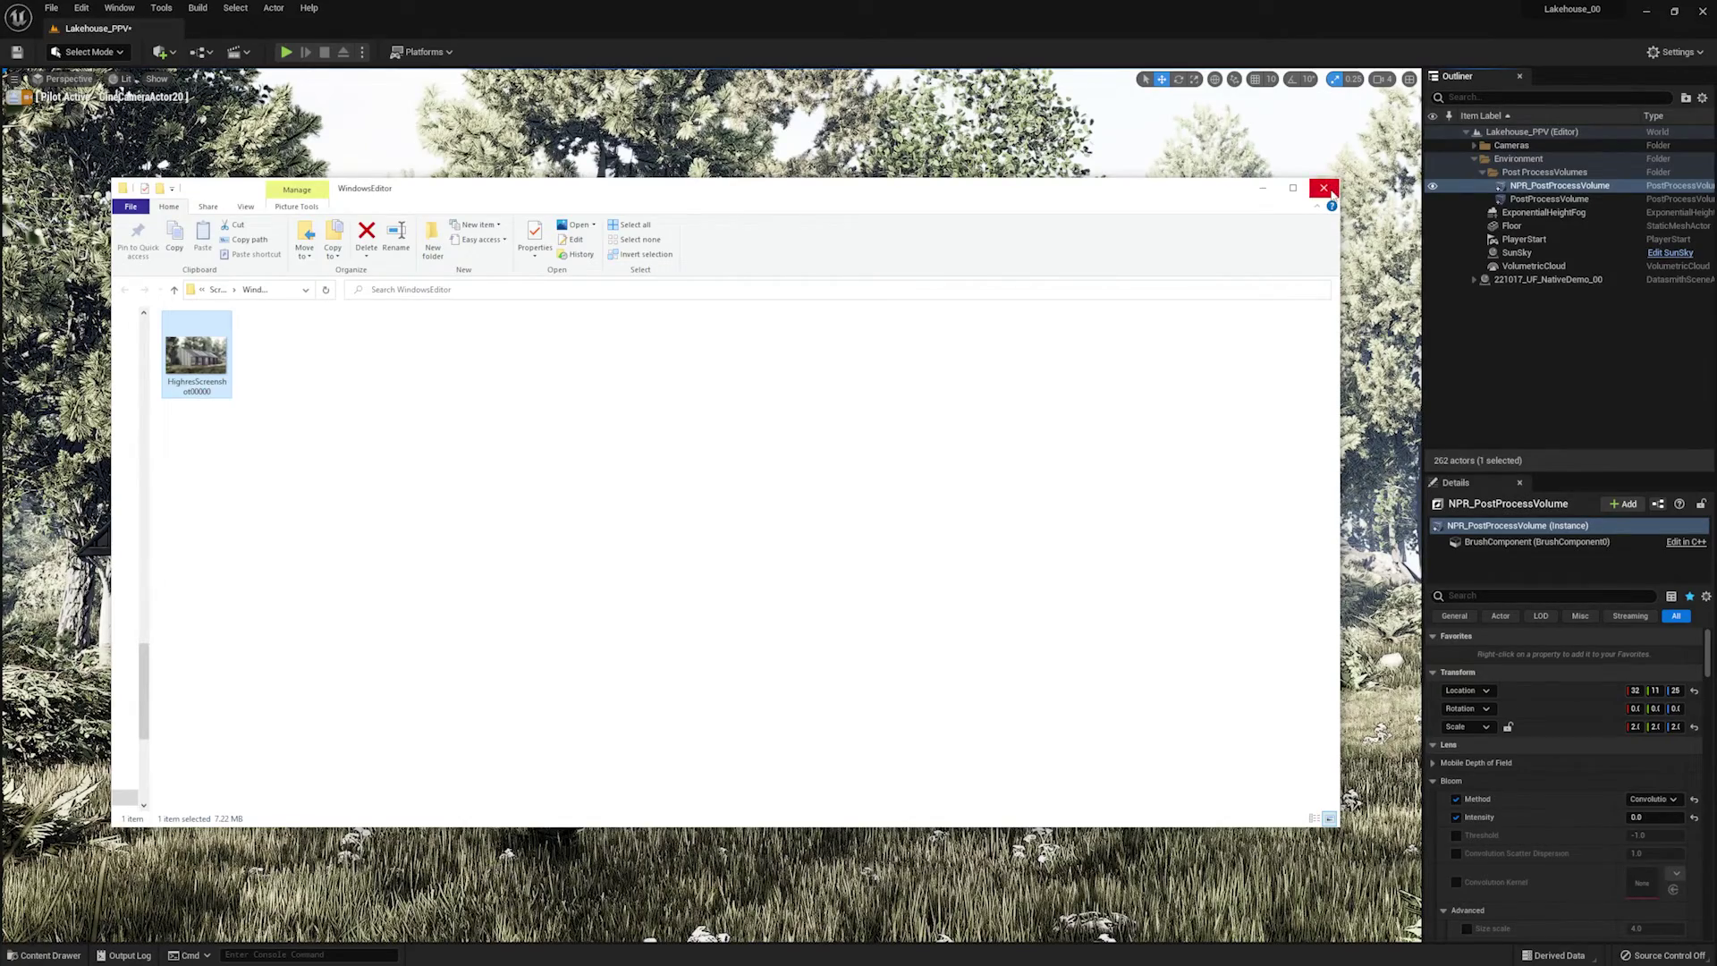
Close the screenshot folder and settings, then launch Movie Render Queue from Window > Cinematics.
{"action": "left_click", "coordinate": [1328, 187]}
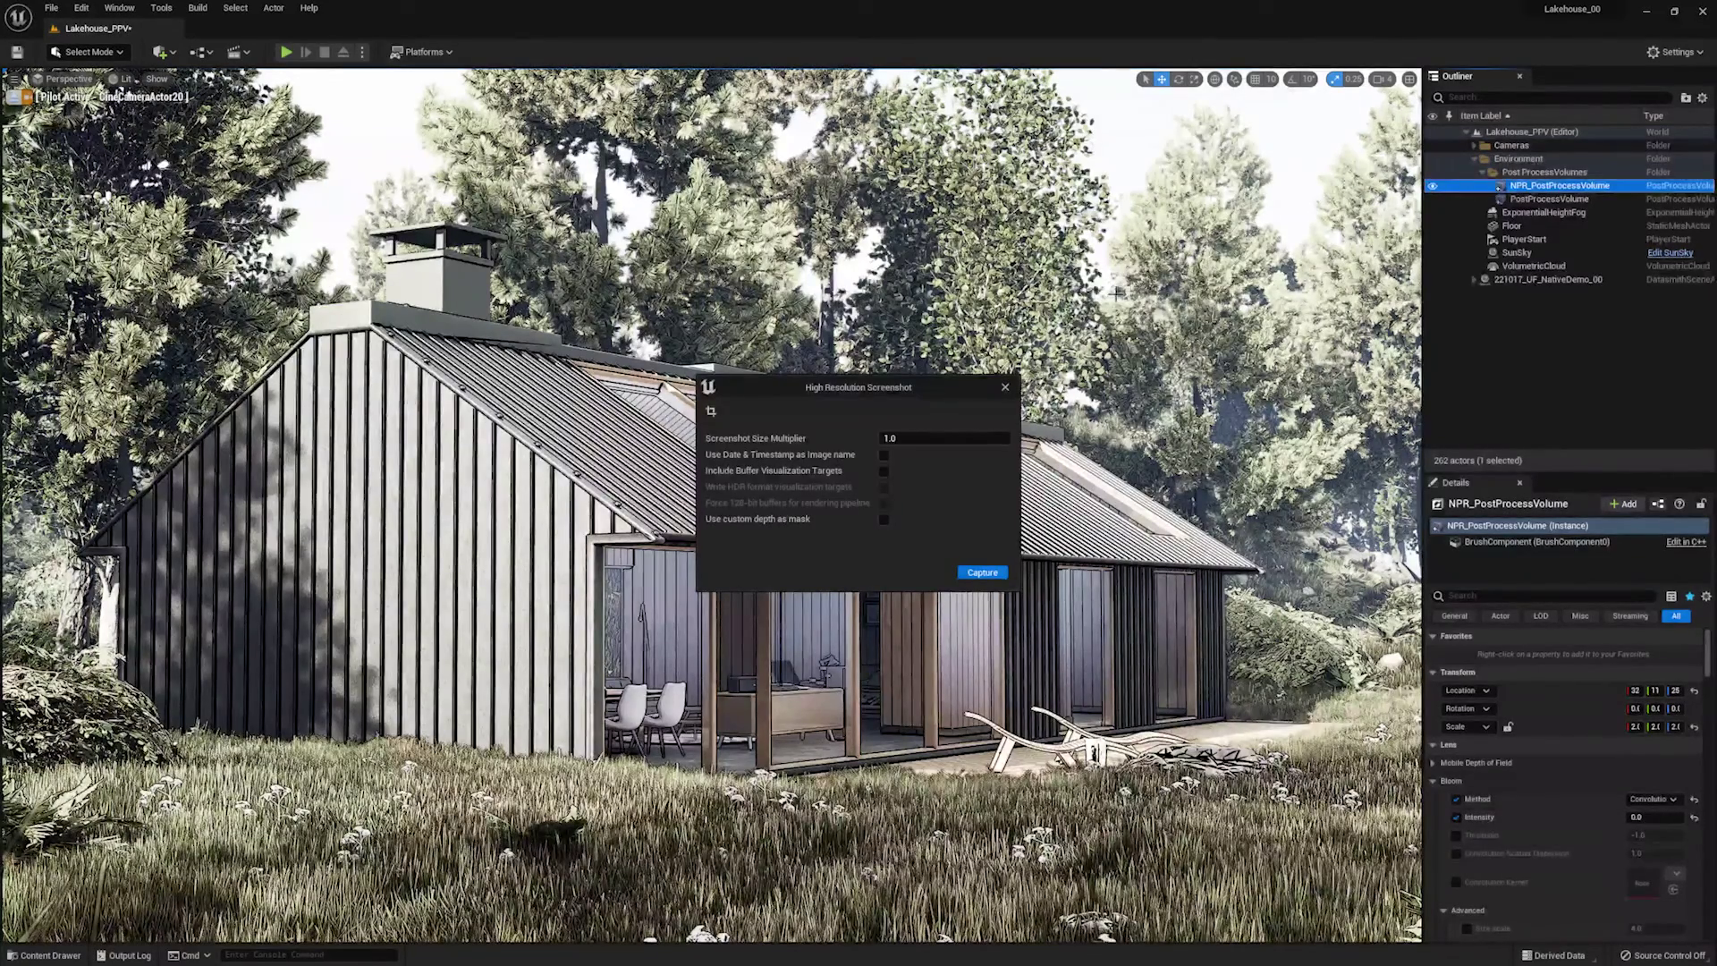
{"action": "left_click", "coordinate": [1005, 386]}
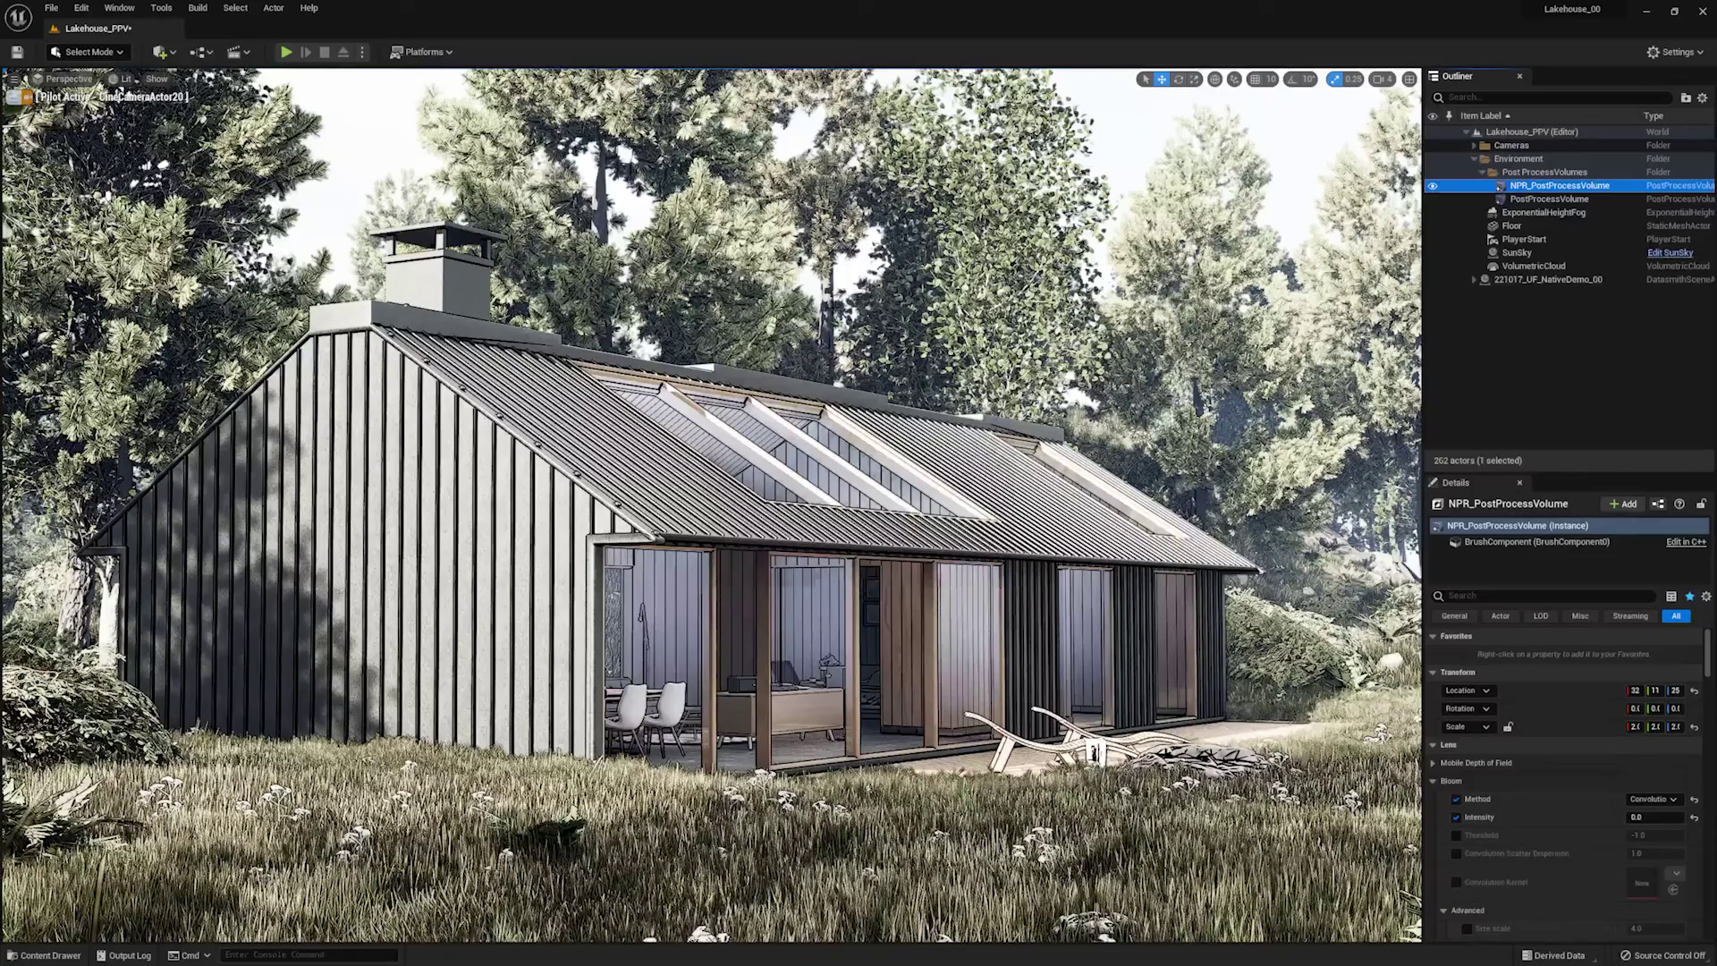
{"action": "left_click", "coordinate": [119, 8]}
{"action": "mouse_move", "coordinate": [161, 43]}
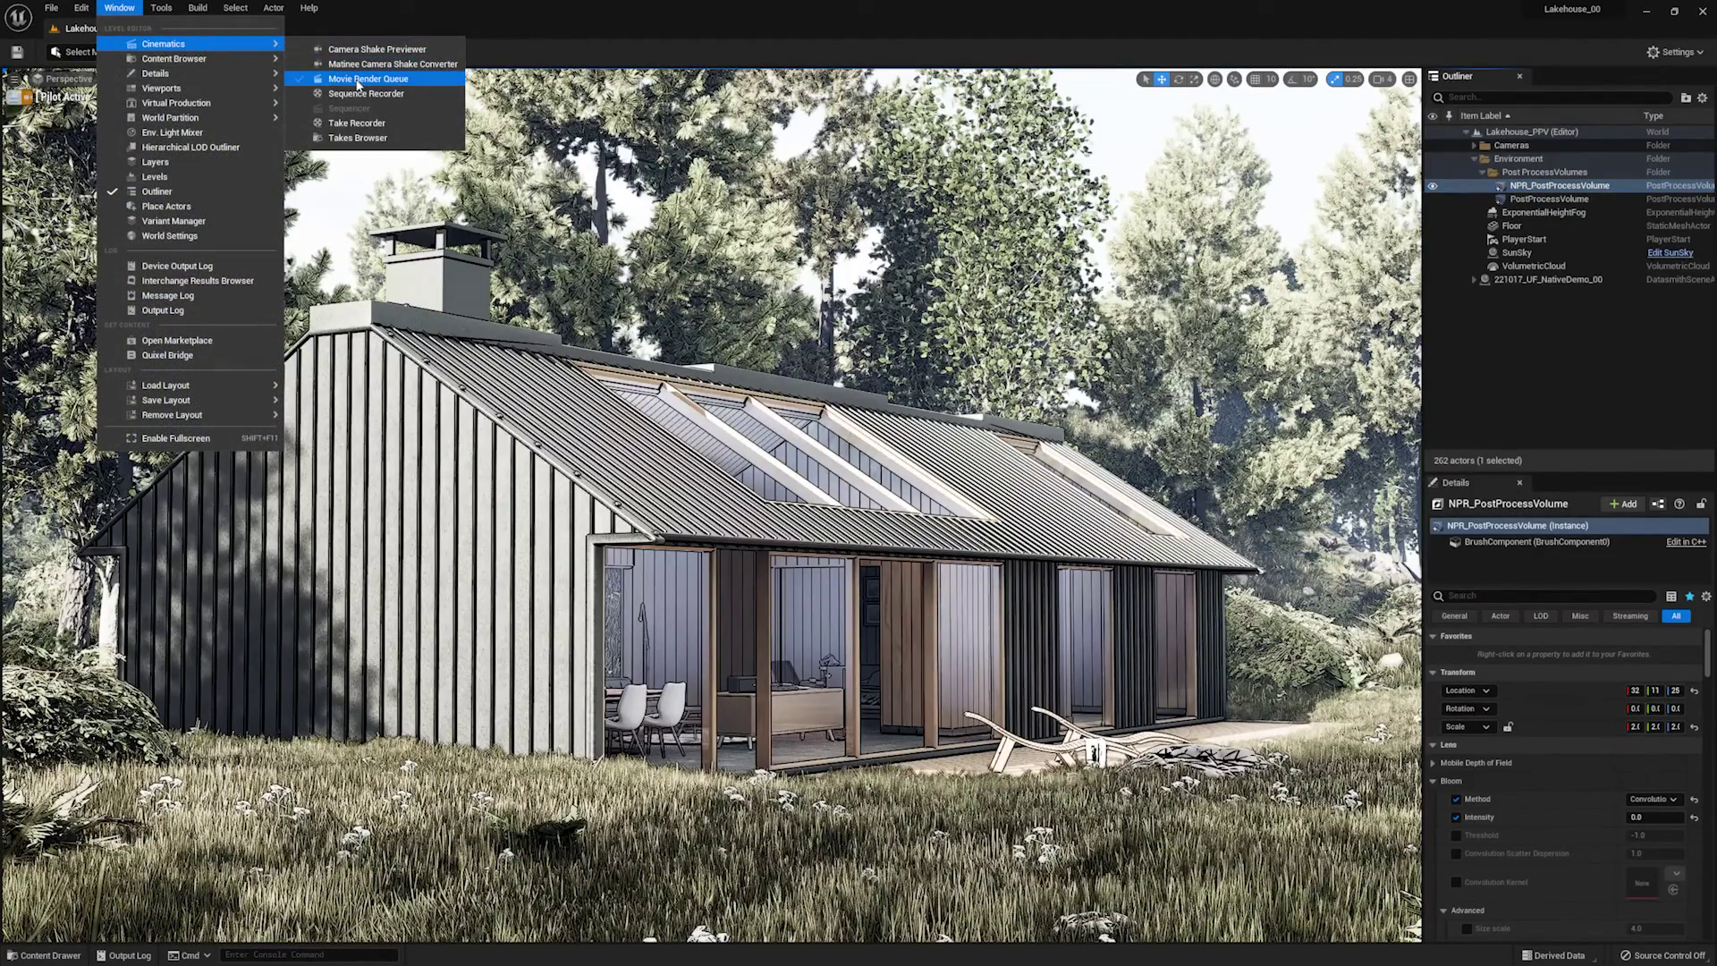
{"action": "left_click", "coordinate": [362, 87]}
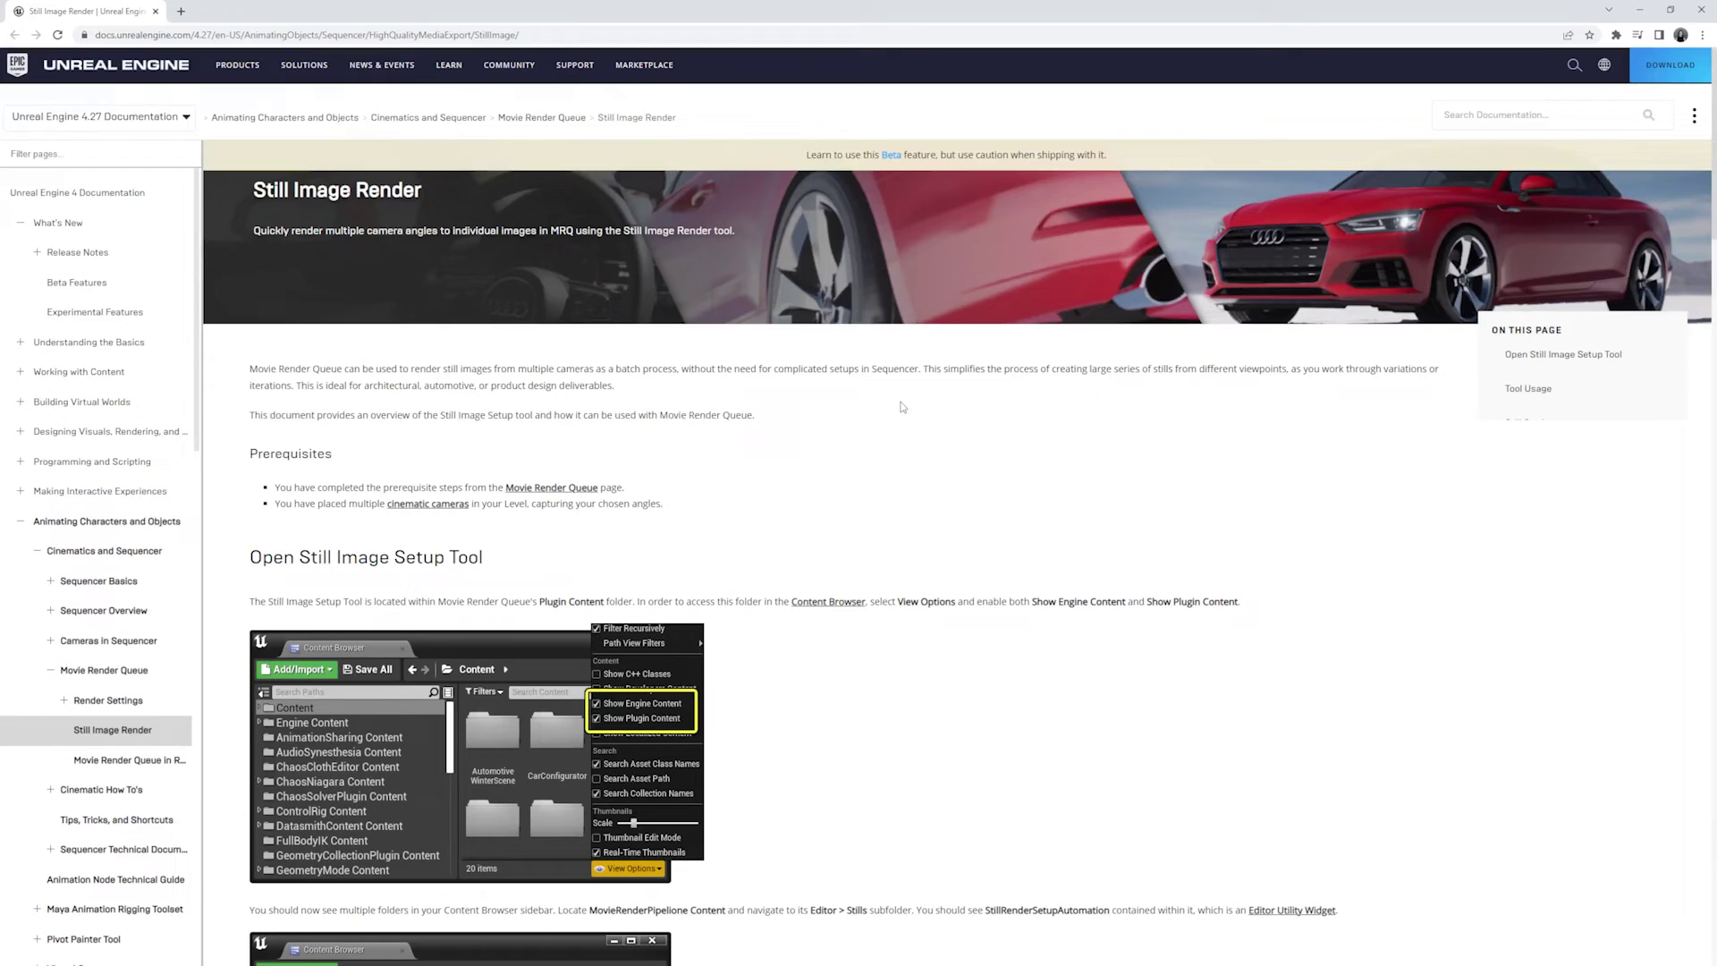
Scroll the Still Image Render docs through Open Still Image Setup Tool and Tool Usage.
{"action": "scroll", "coordinate": [903, 407], "scroll_direction": "down", "scroll_amount": 5}
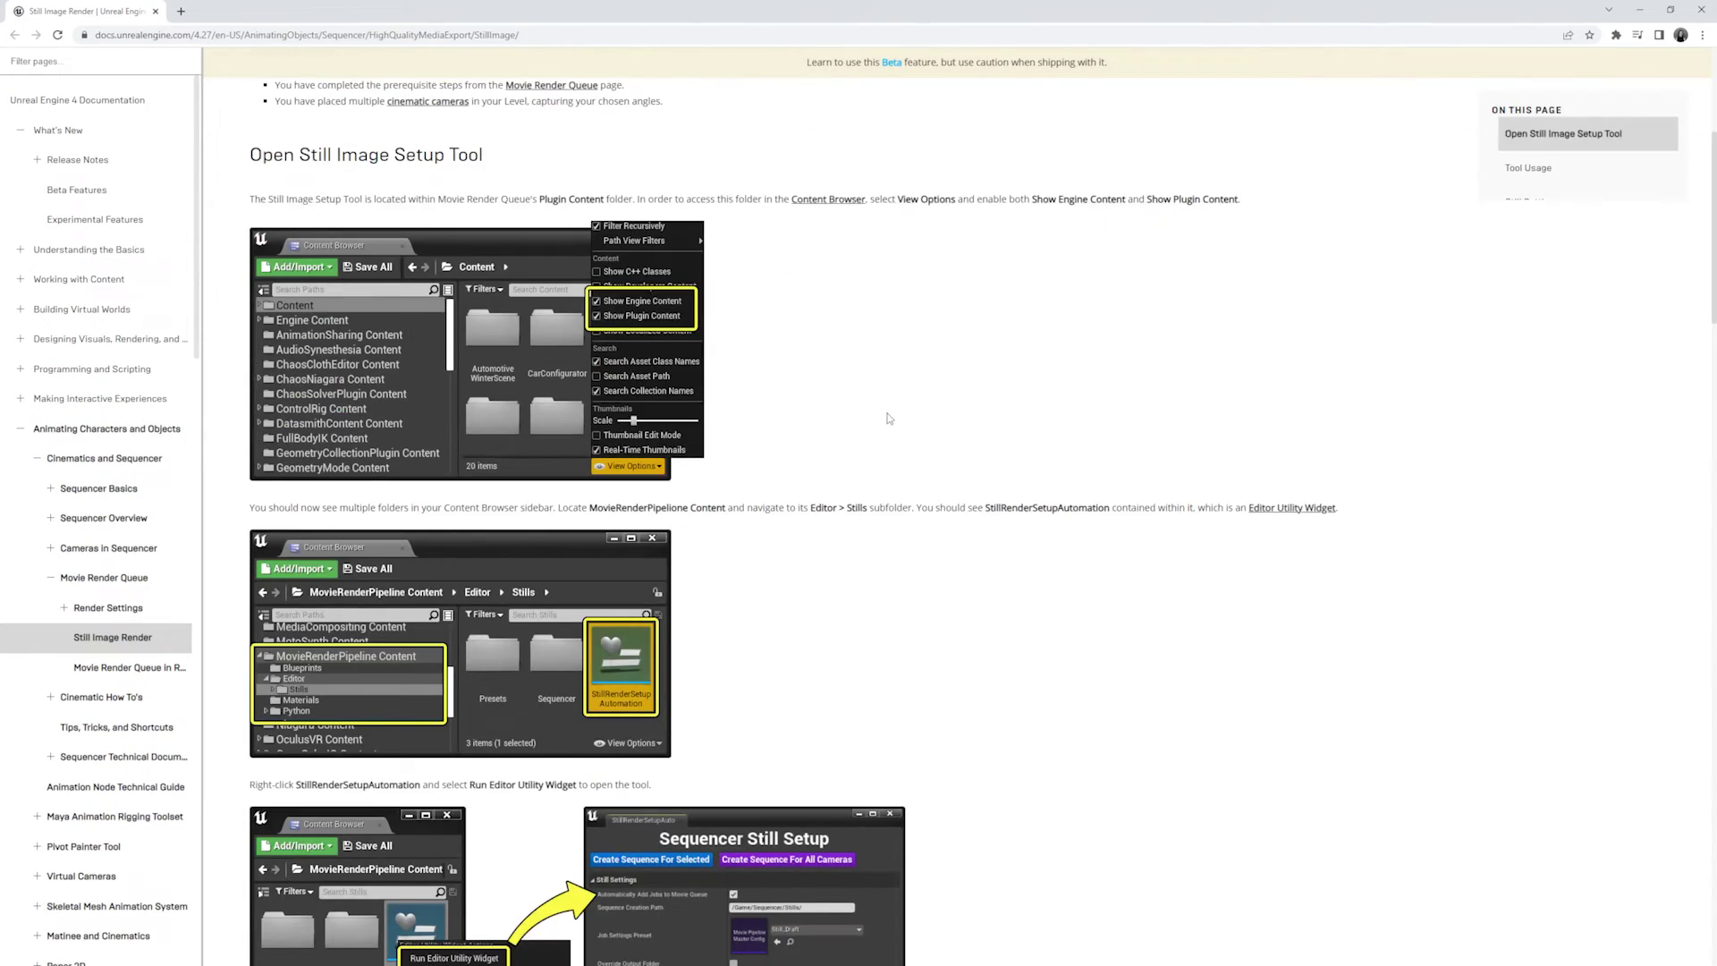
{"action": "scroll", "coordinate": [888, 420], "scroll_direction": "down", "scroll_amount": 5}
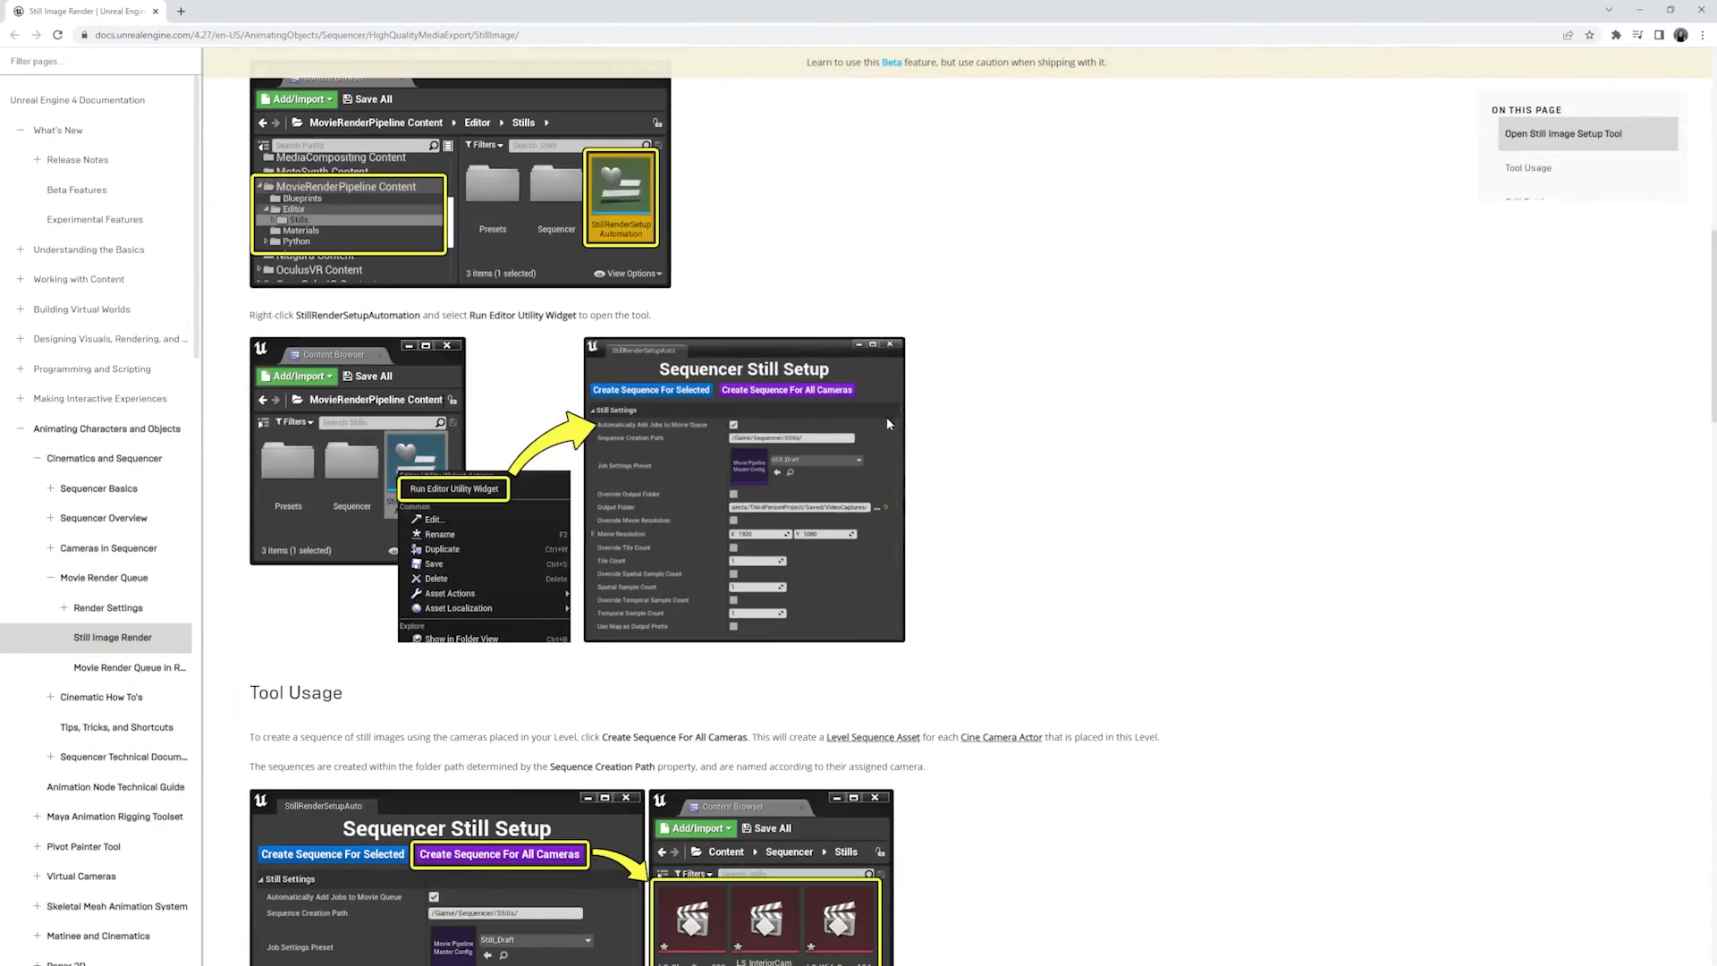
{"action": "scroll", "coordinate": [888, 423], "scroll_direction": "down", "scroll_amount": 5}
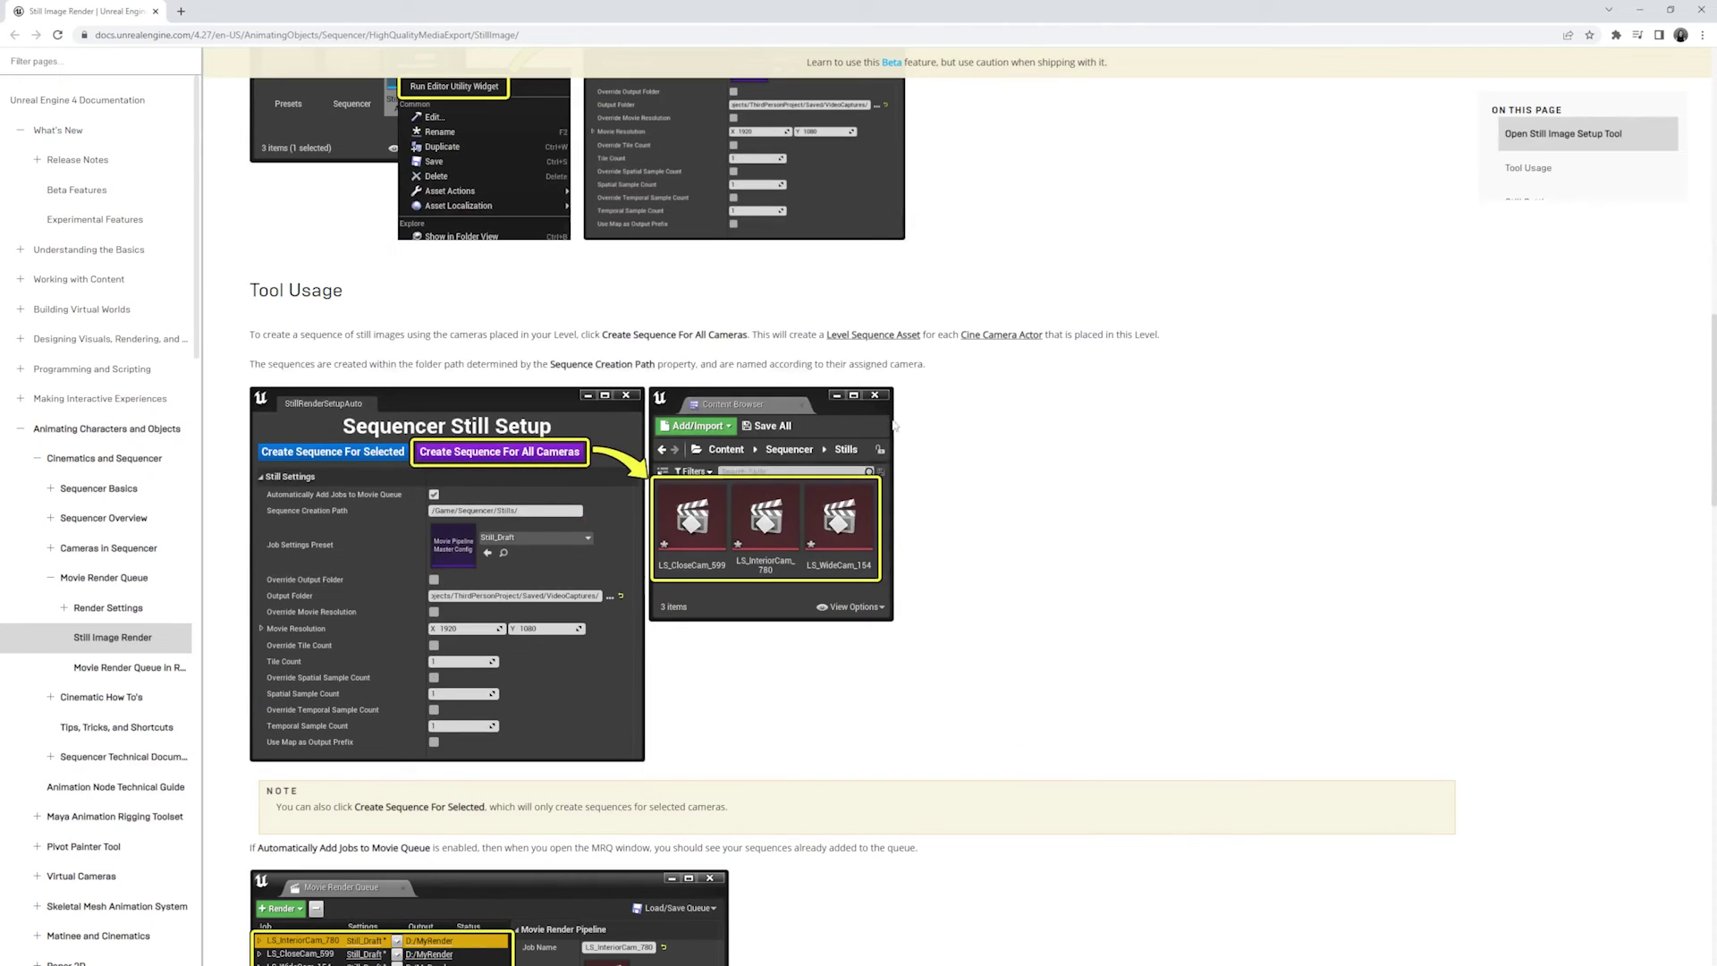
{"action": "scroll", "coordinate": [982, 447], "scroll_direction": "down", "scroll_amount": 5}
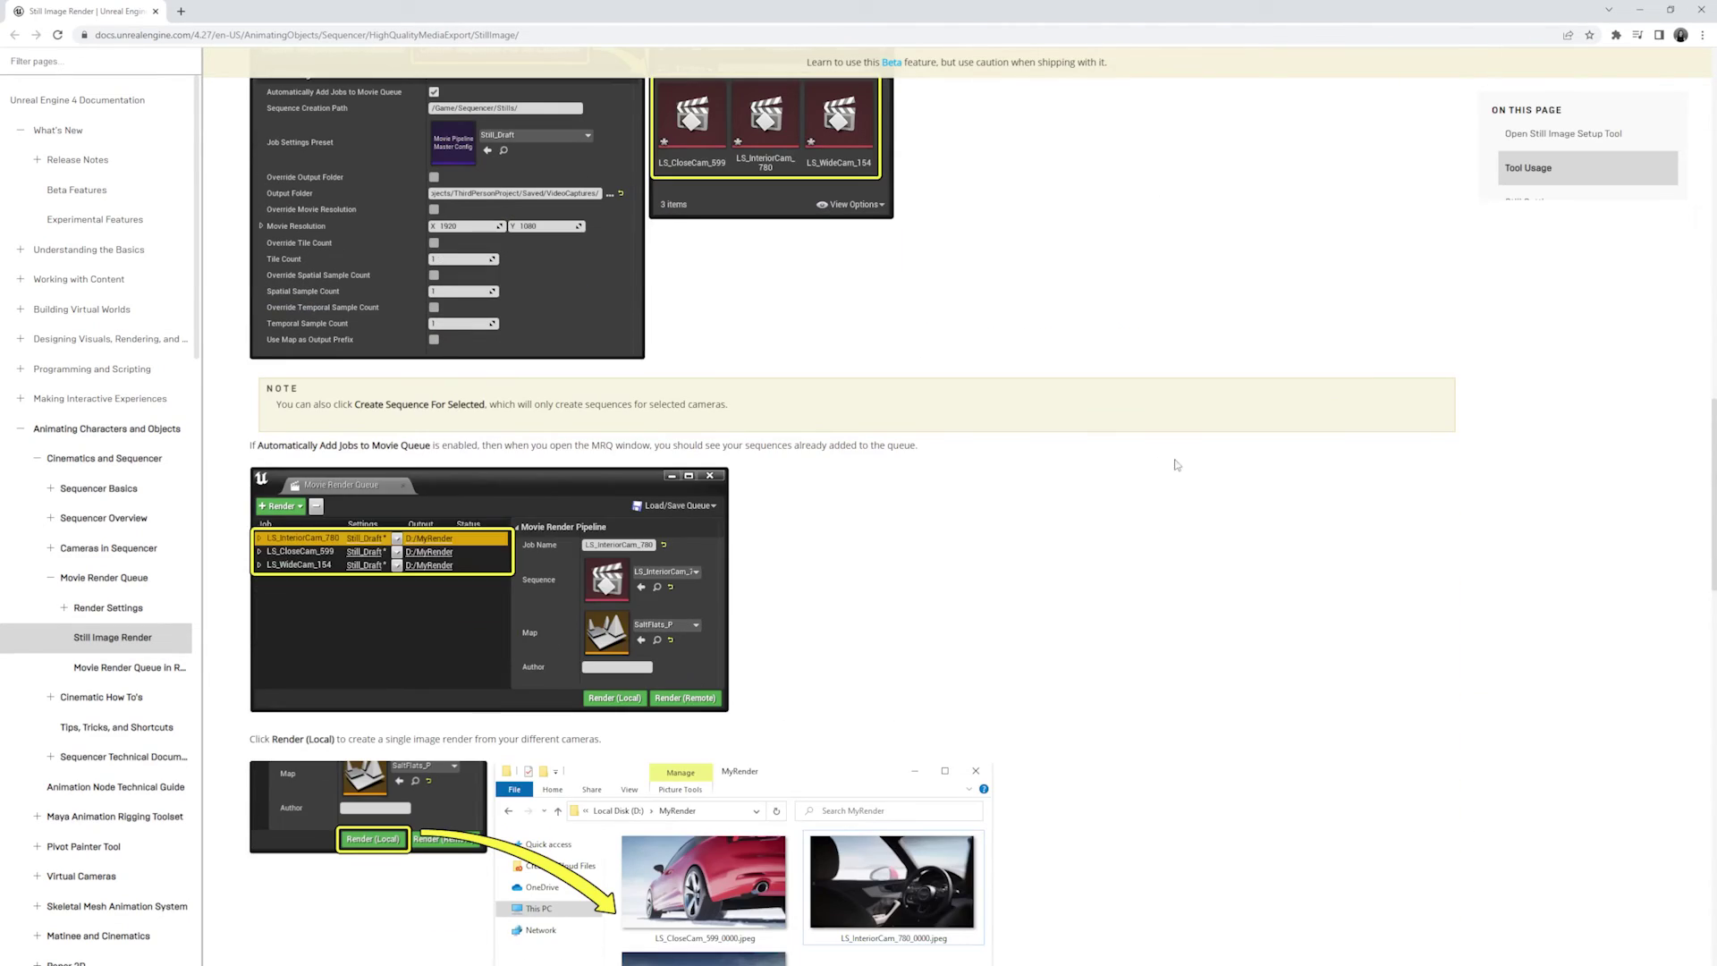
{"action": "scroll", "coordinate": [1240, 465], "scroll_direction": "down", "scroll_amount": 5}
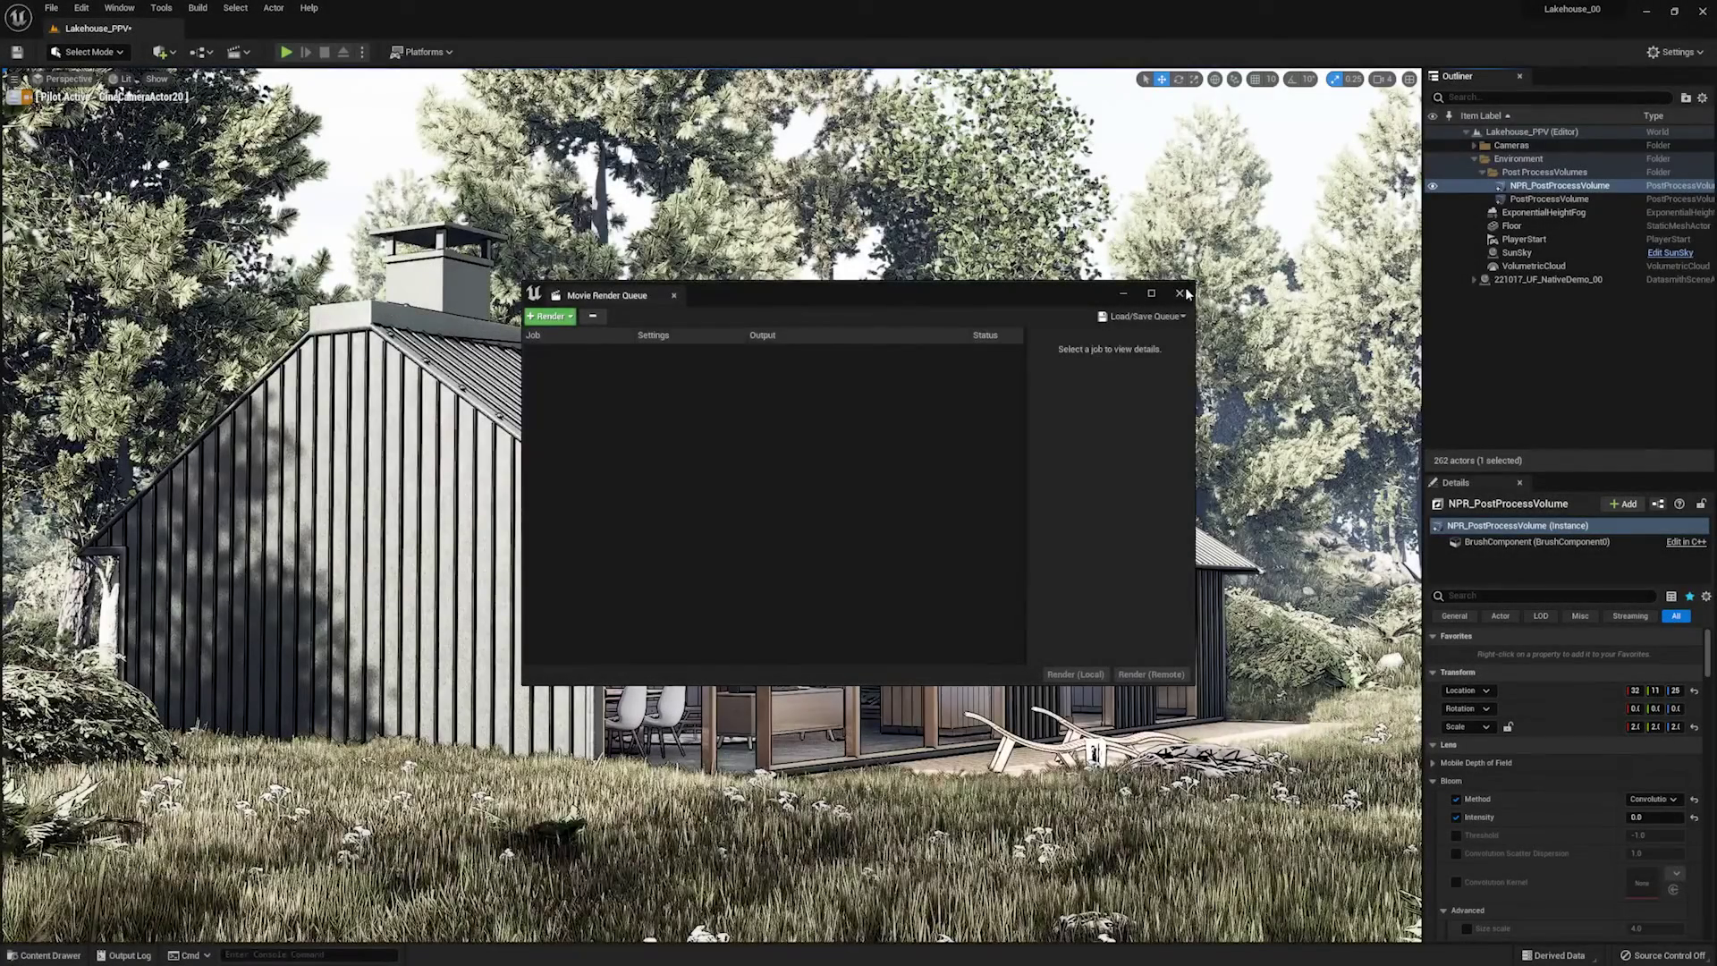
Close Movie Render Queue, hide the NPR volume, and capture a 1.0-multiplier natural-look high-resolution screenshot.
{"action": "left_click", "coordinate": [1181, 293]}
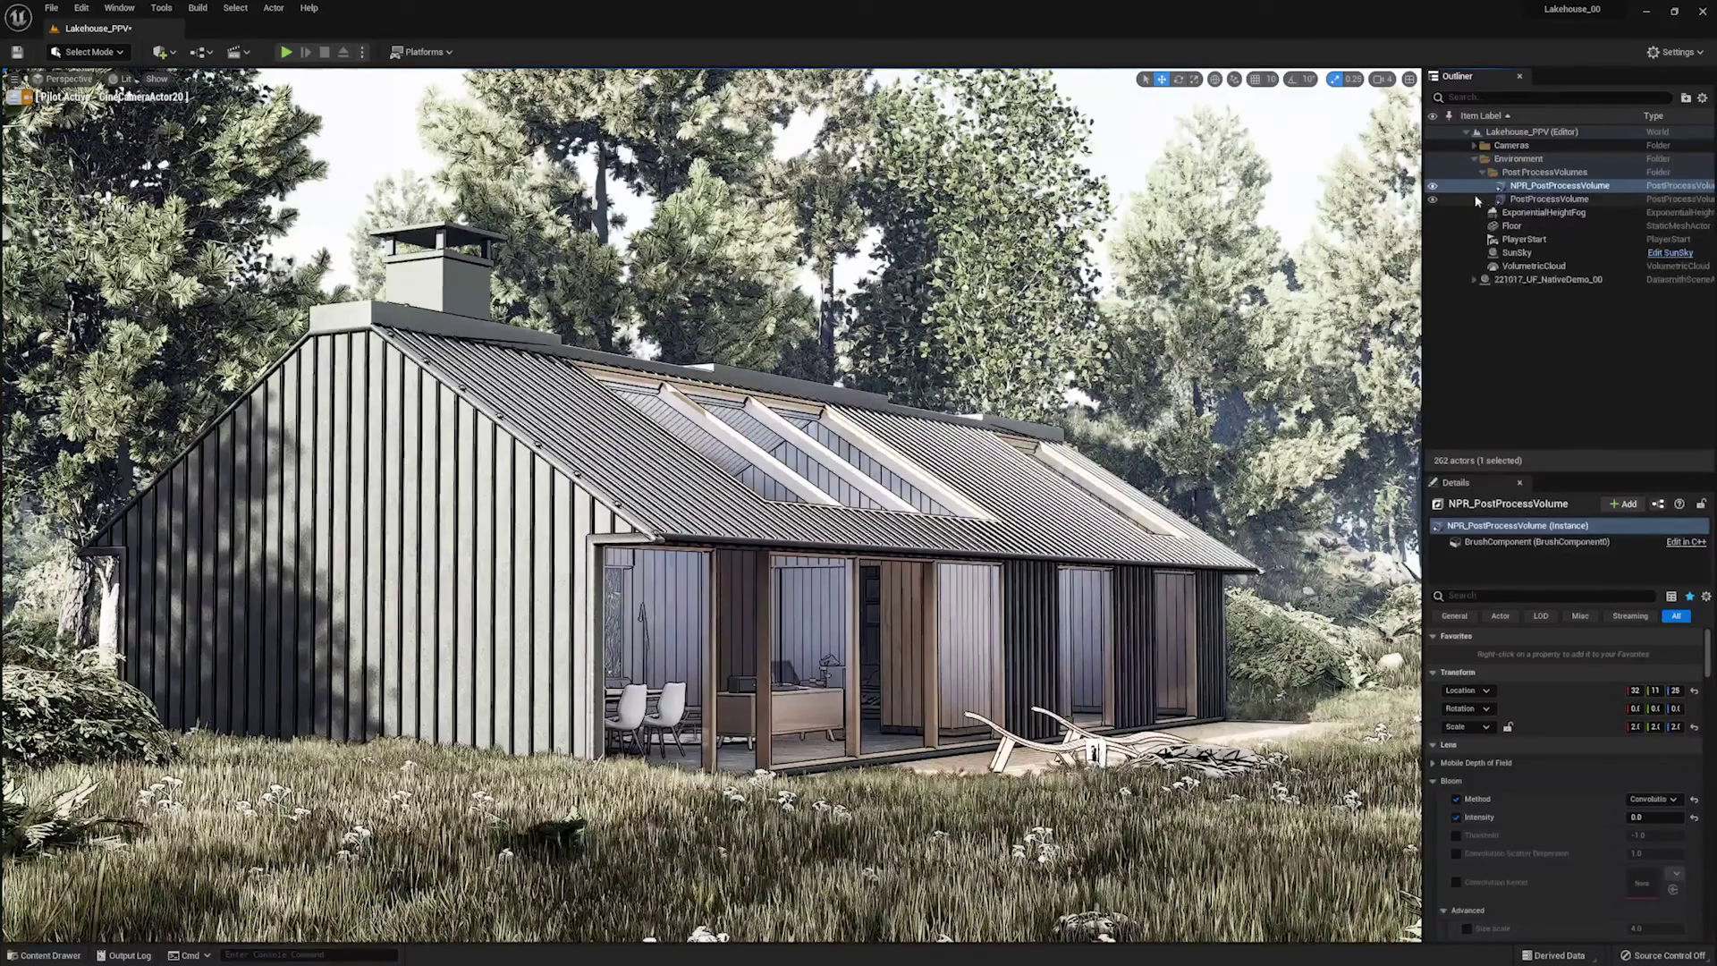
{"action": "left_click", "coordinate": [1434, 186]}
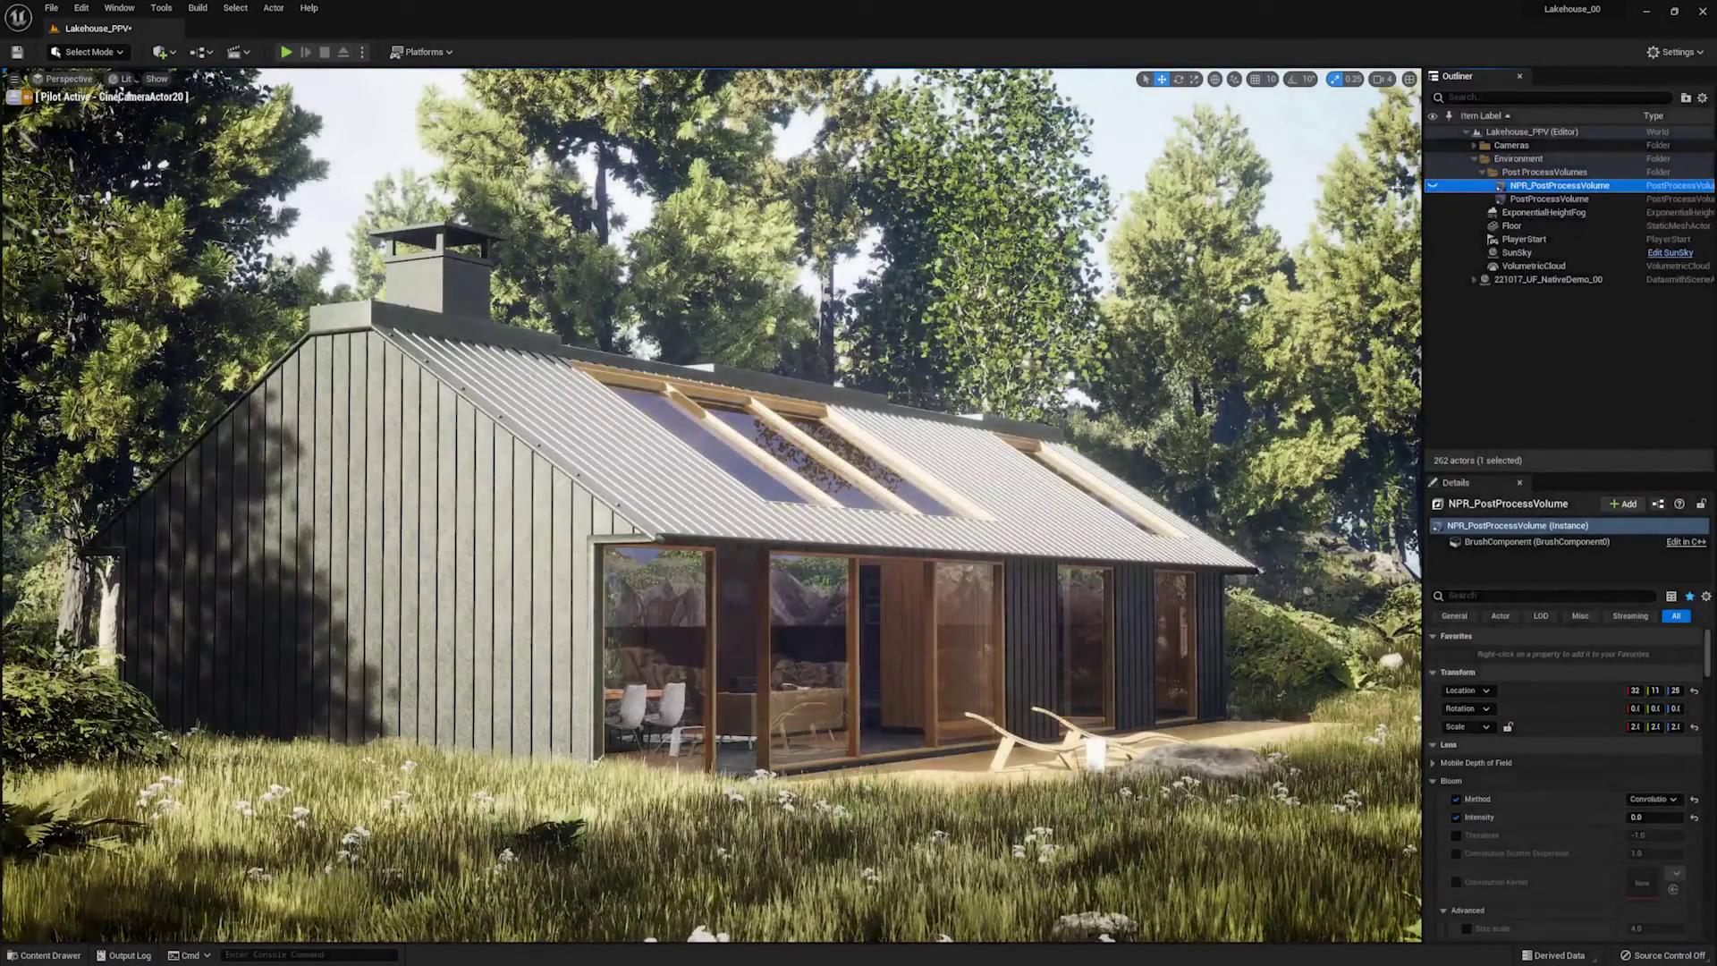
{"action": "left_click", "coordinate": [14, 79]}
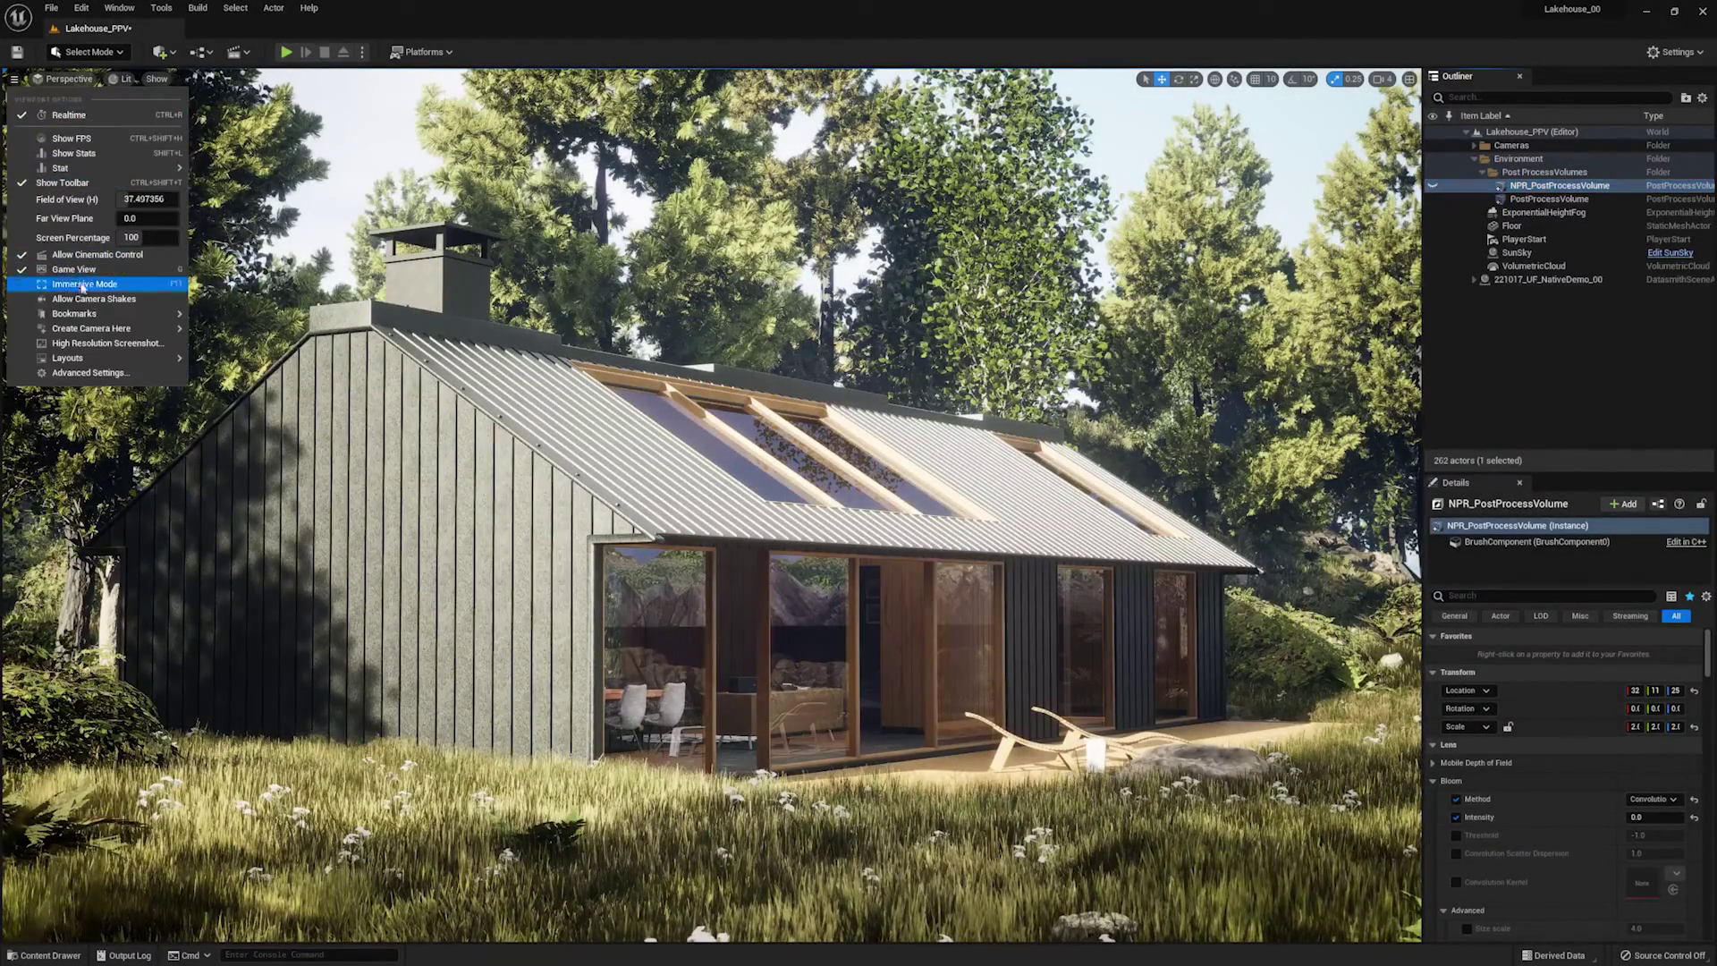
{"action": "left_click", "coordinate": [54, 341]}
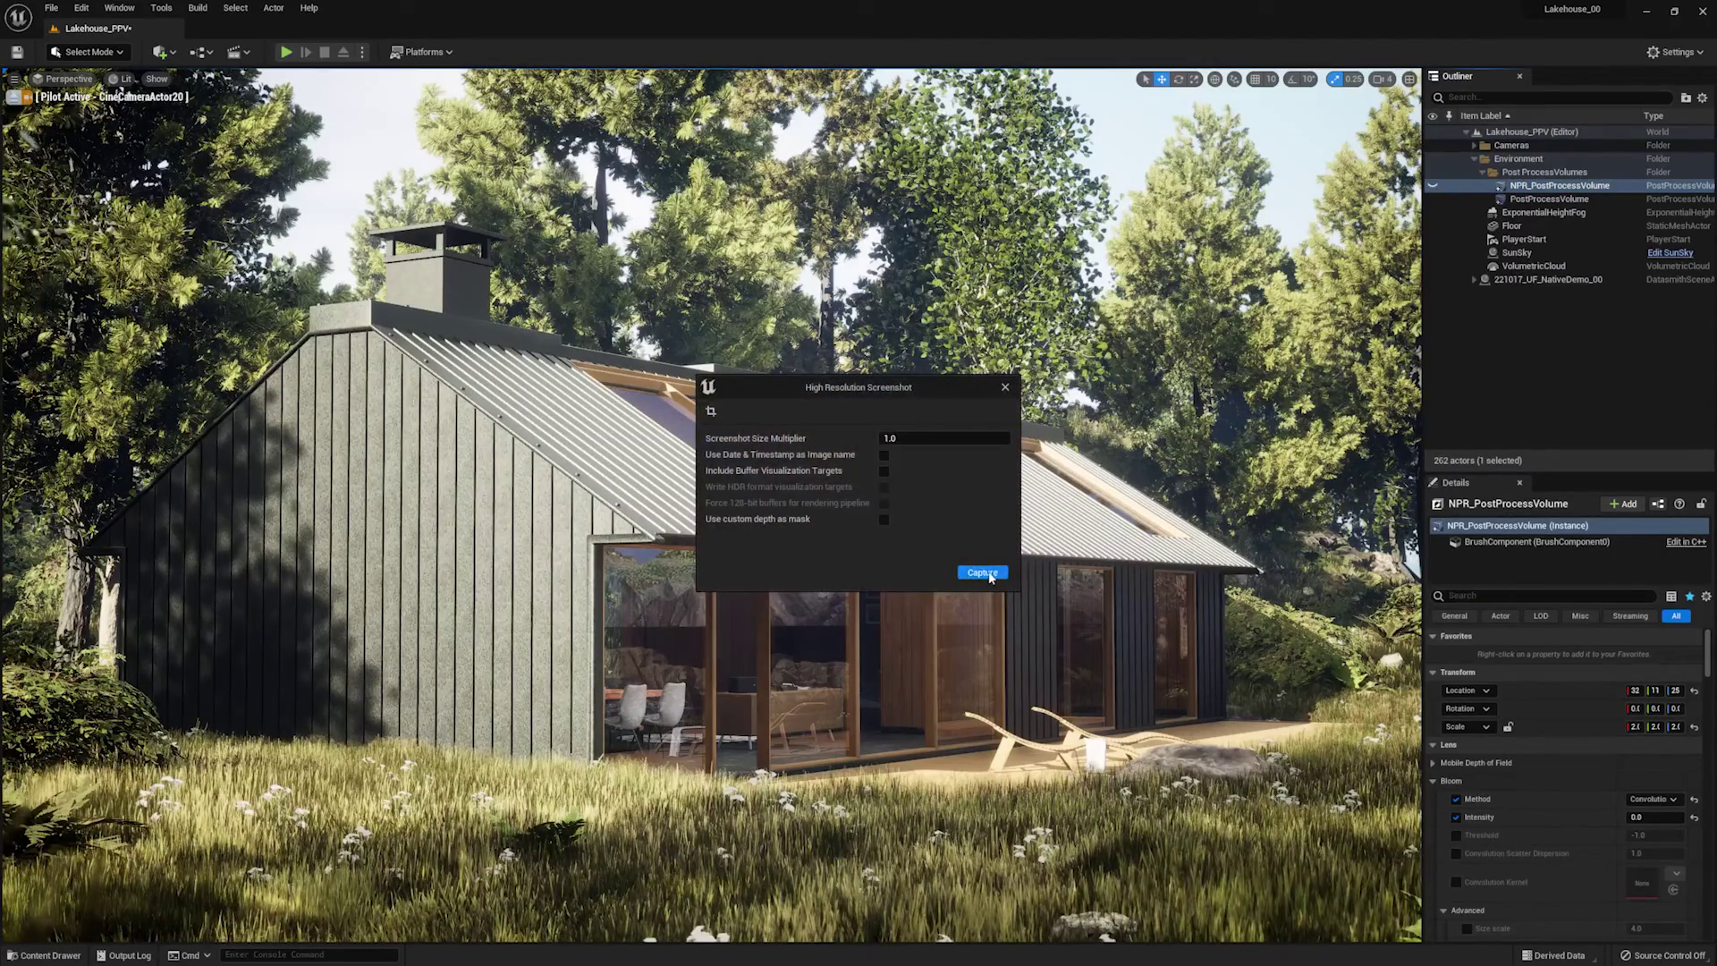
{"action": "left_click", "coordinate": [982, 572]}
{"action": "left_click", "coordinate": [1637, 924]}
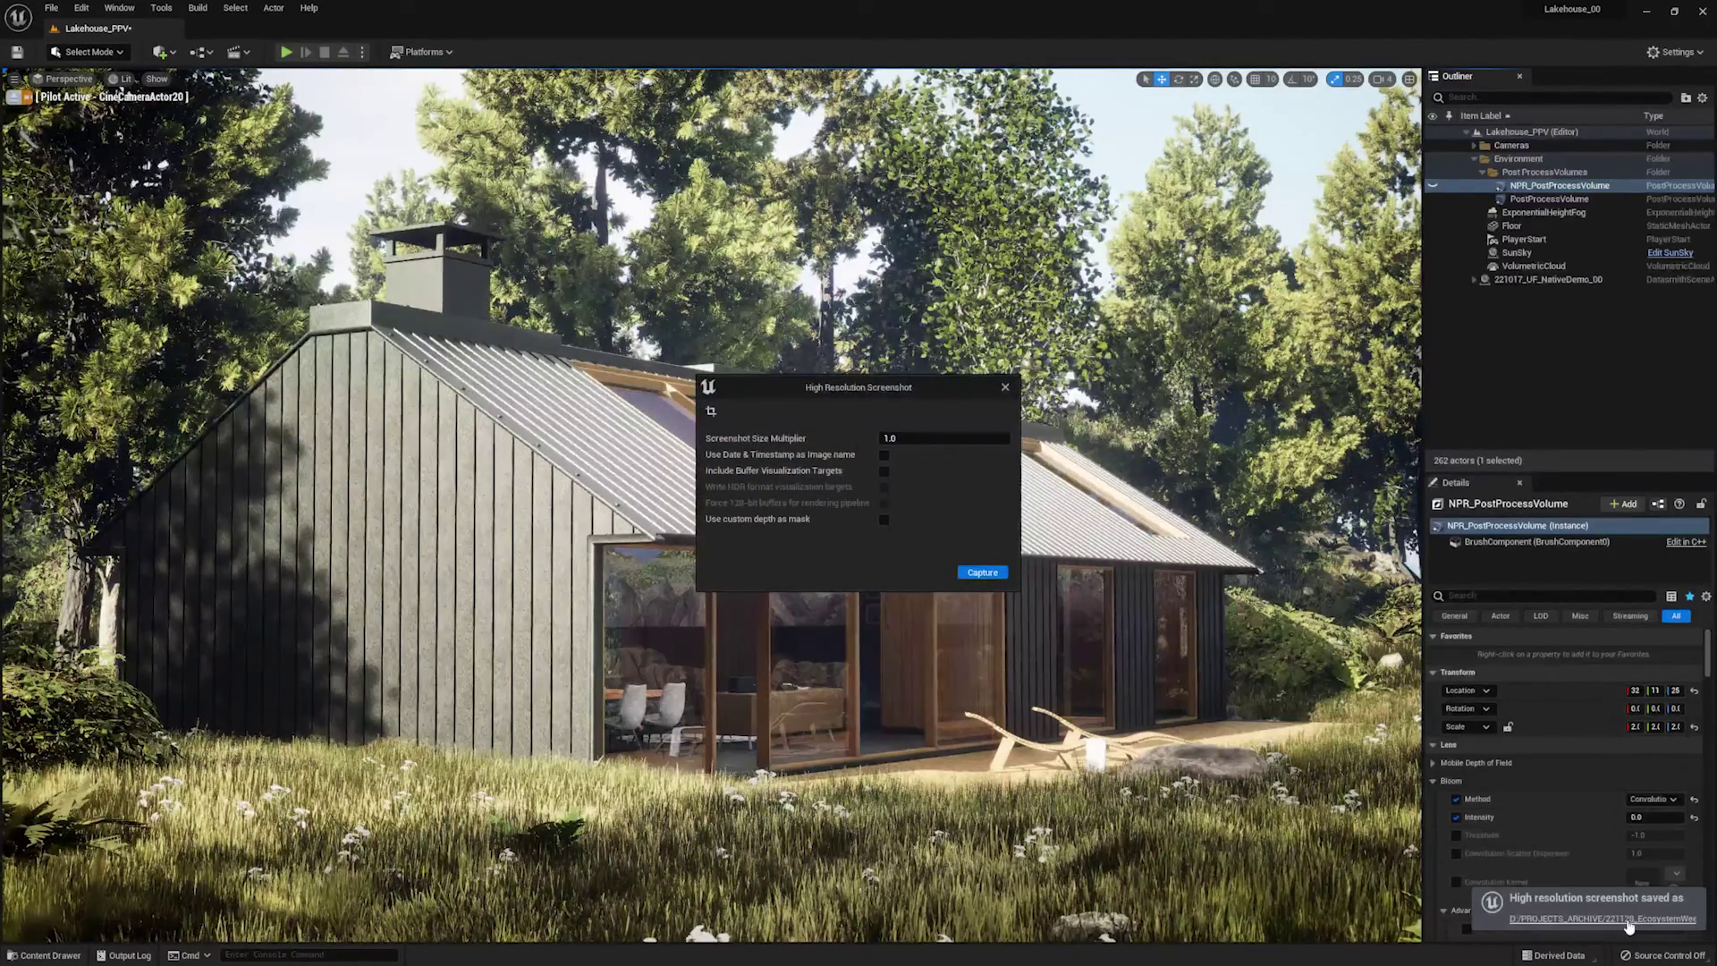
Open HighresScreenshot00001 from the WindowsEditor folder to view the natural-look render.
{"action": "double_click", "coordinate": [270, 354]}
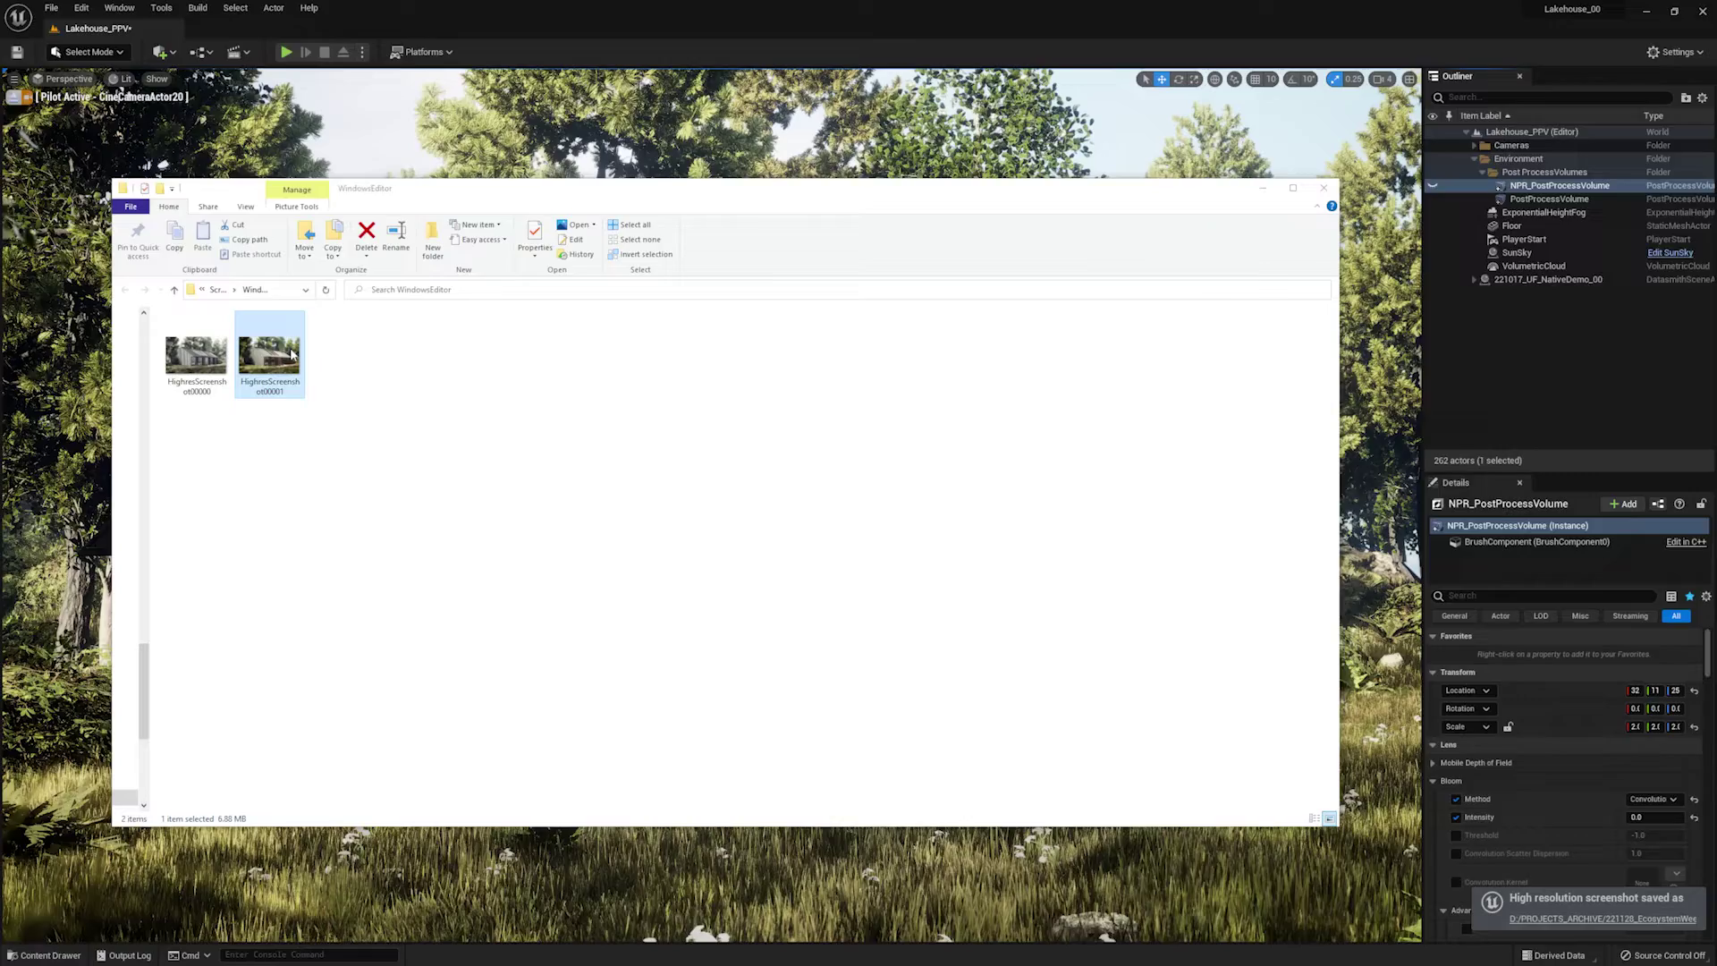